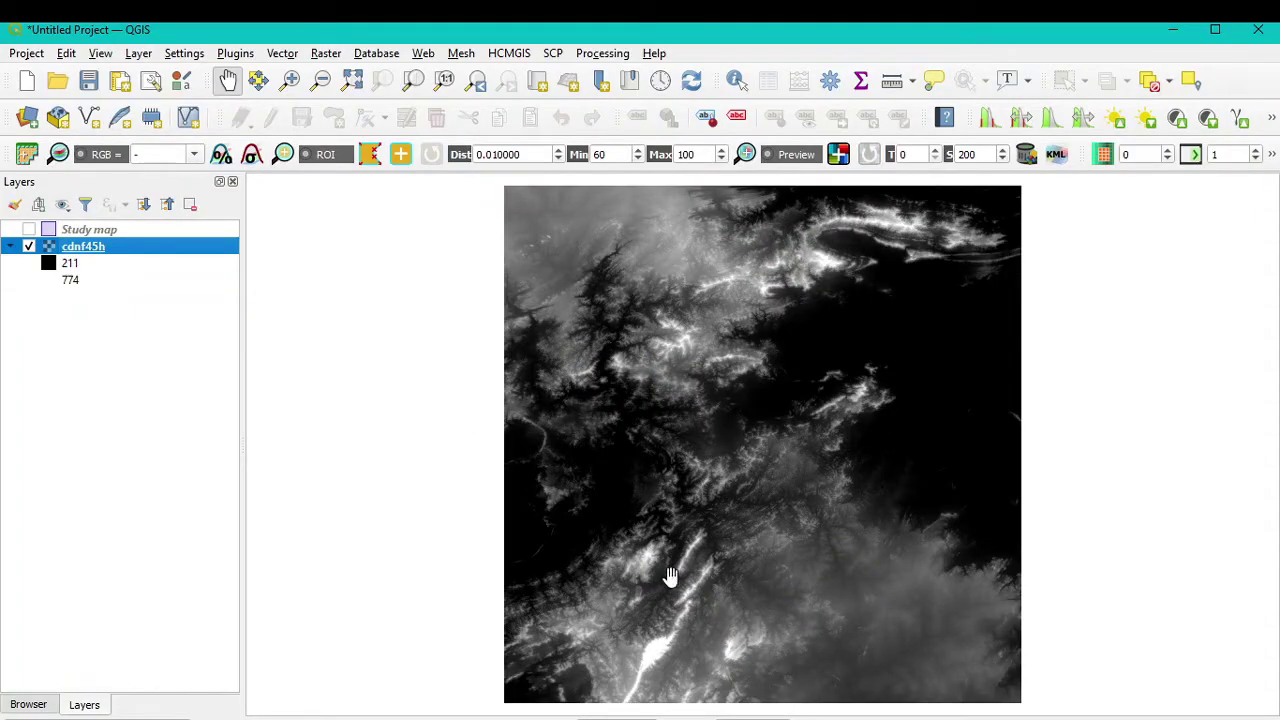
Show the Study map layer and set up Clip Raster by Mask Layer on cdnf45h with mask Study map and nodata value 0.
{"action": "left_click", "coordinate": [29, 230]}
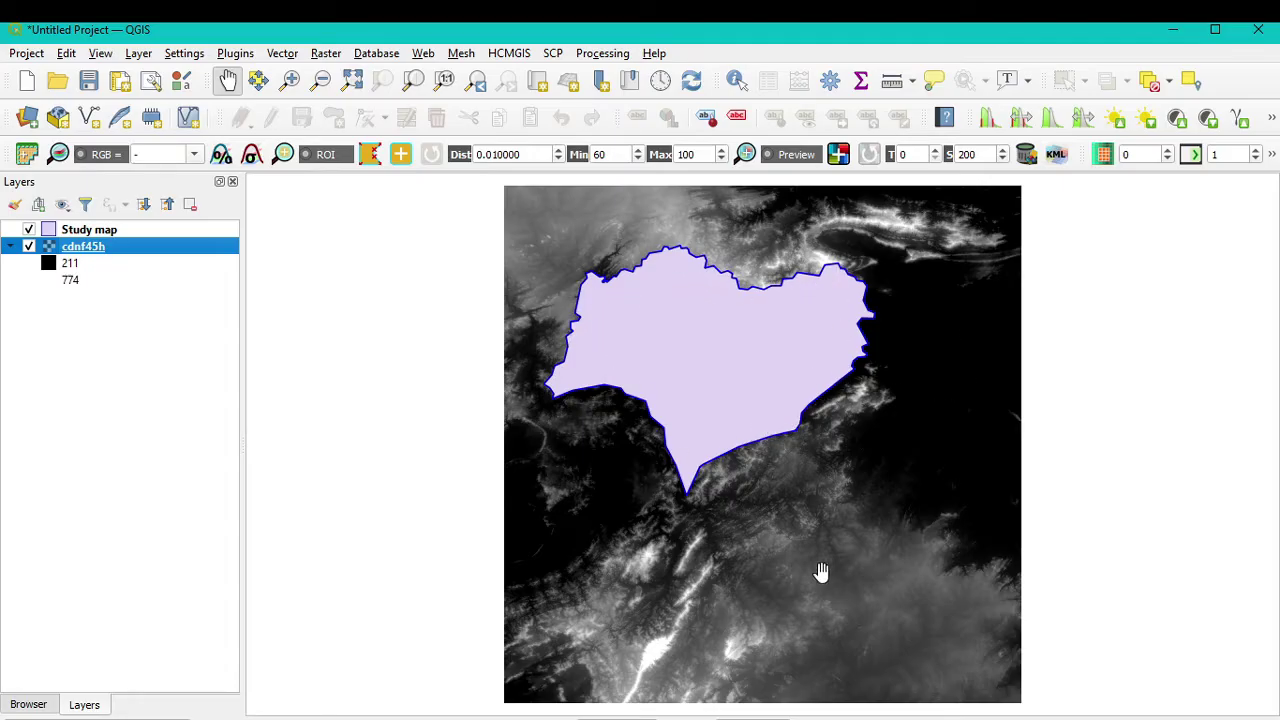
{"action": "left_click", "coordinate": [320, 56]}
{"action": "mouse_move", "coordinate": [355, 208]}
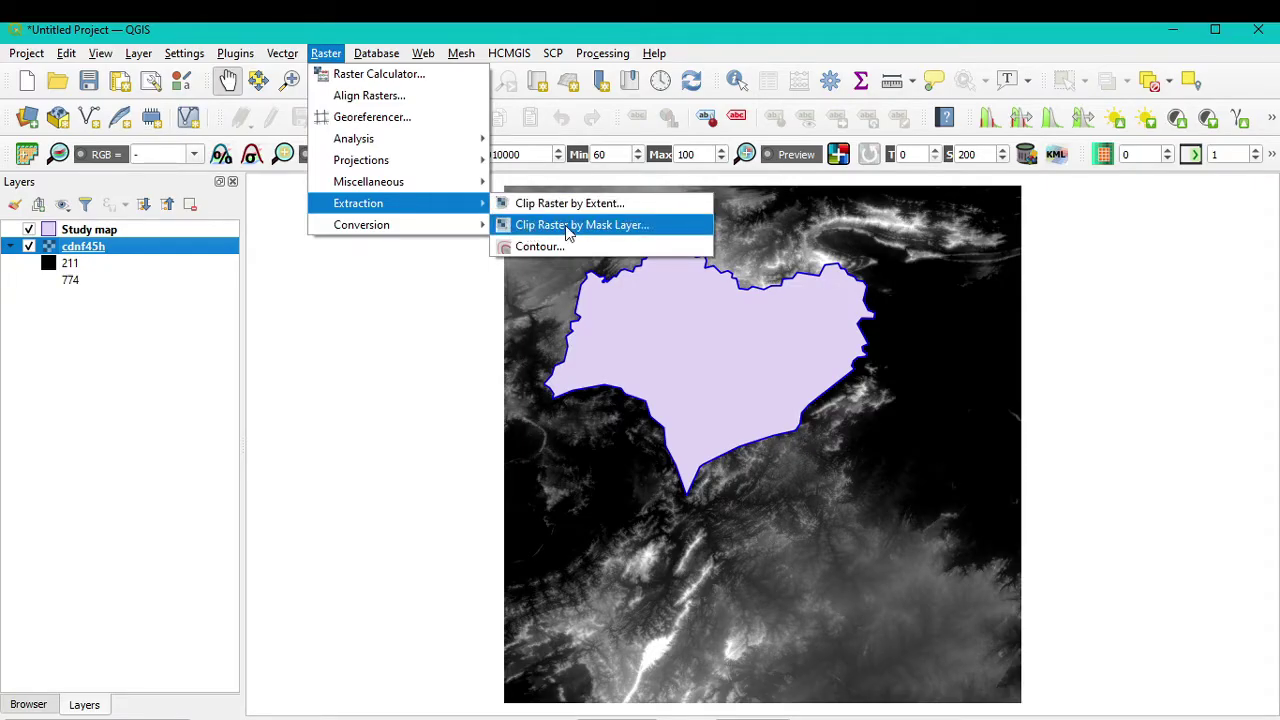
{"action": "left_click", "coordinate": [619, 231]}
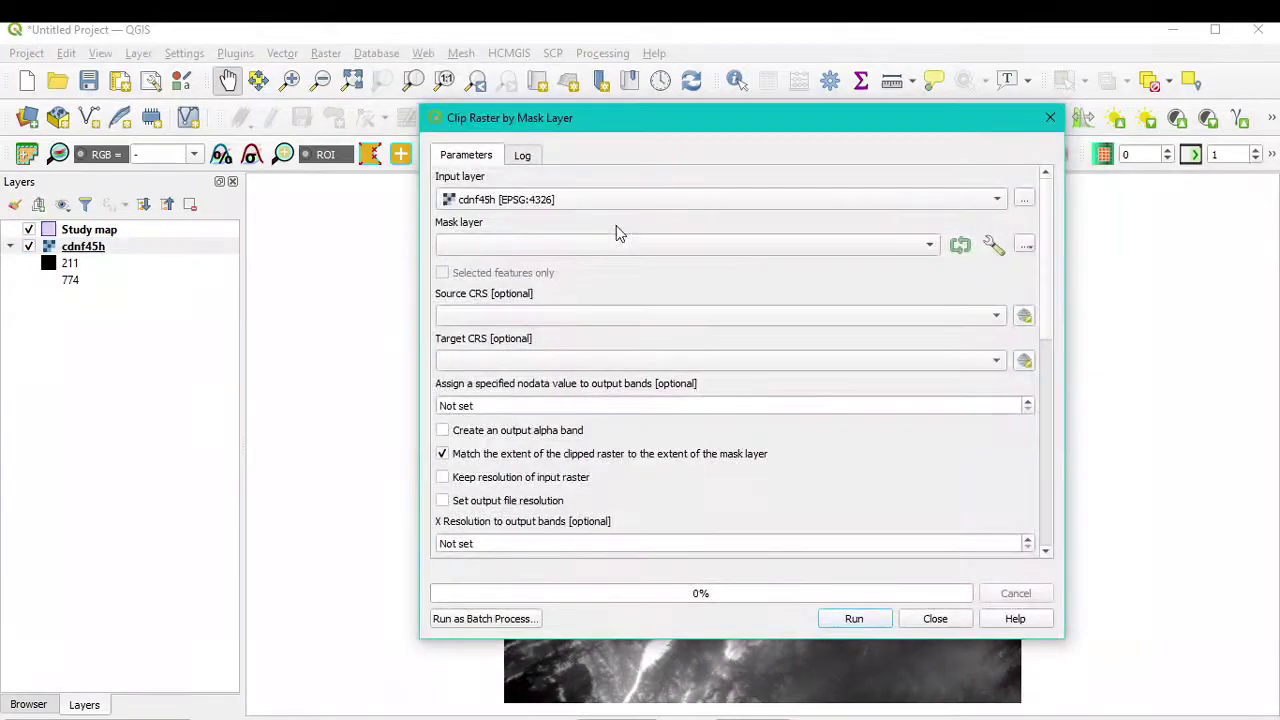
{"action": "left_click_drag", "start_coordinate": [636, 119], "coordinate": [536, 93]}
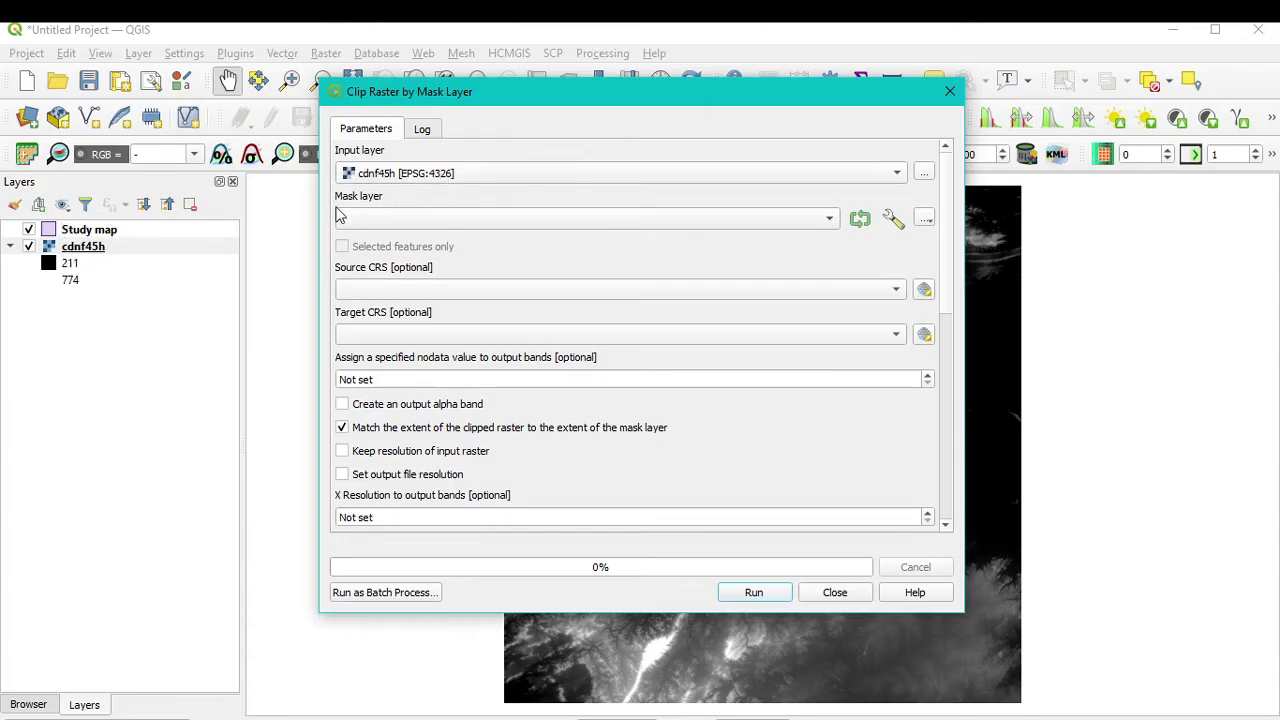
{"action": "scroll", "coordinate": [358, 212], "scroll_direction": "down", "scroll_amount": 1}
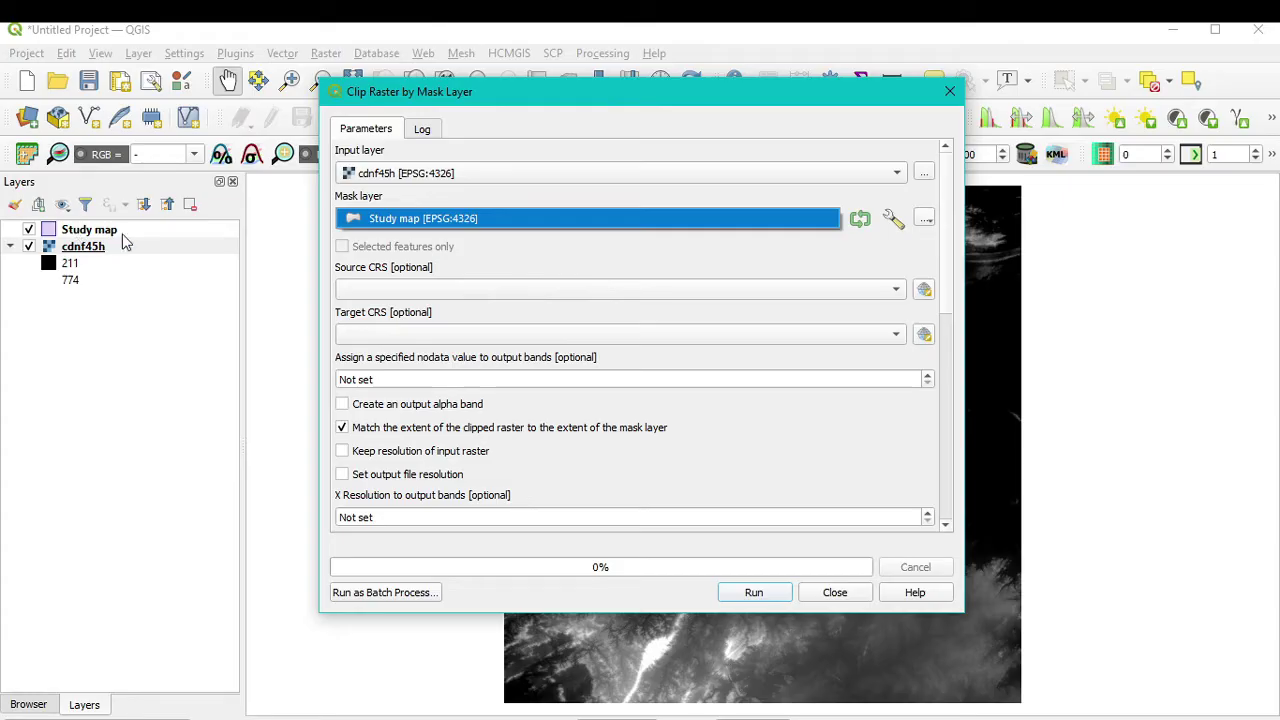
{"action": "scroll", "coordinate": [368, 228], "scroll_direction": "up", "scroll_amount": 1}
{"action": "scroll", "coordinate": [370, 224], "scroll_direction": "down", "scroll_amount": 1}
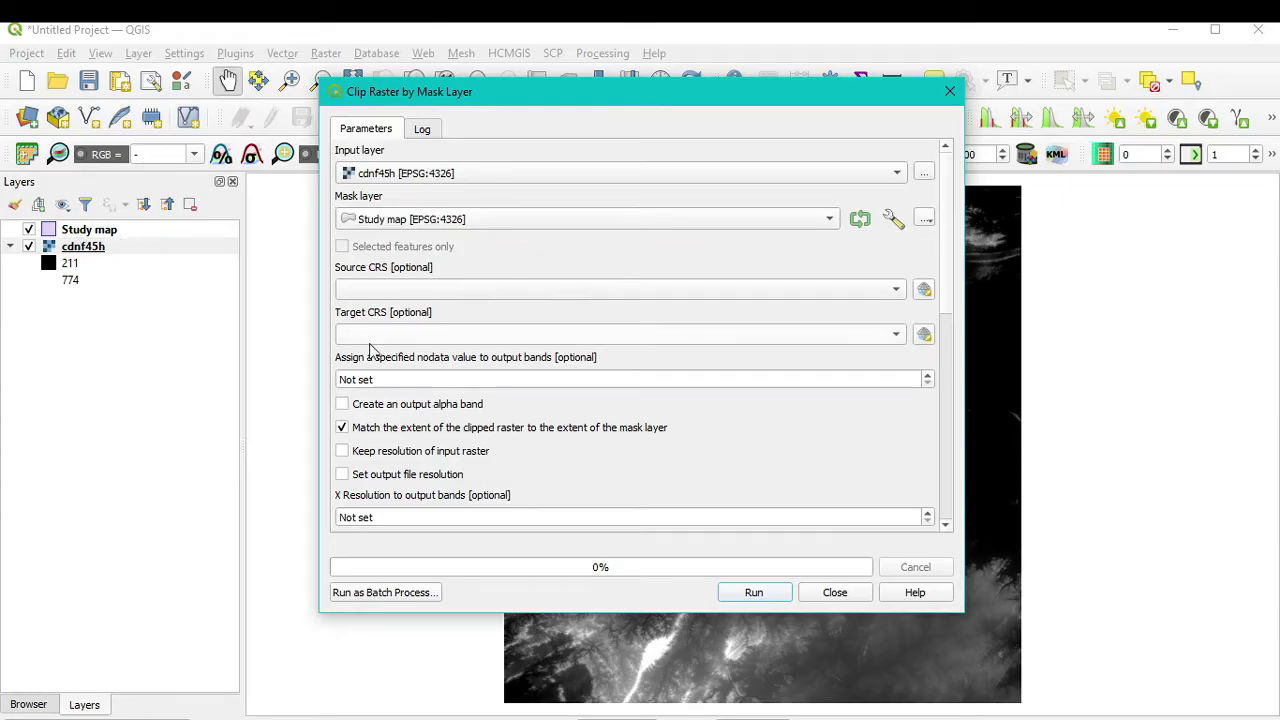
{"action": "left_click", "coordinate": [385, 380]}
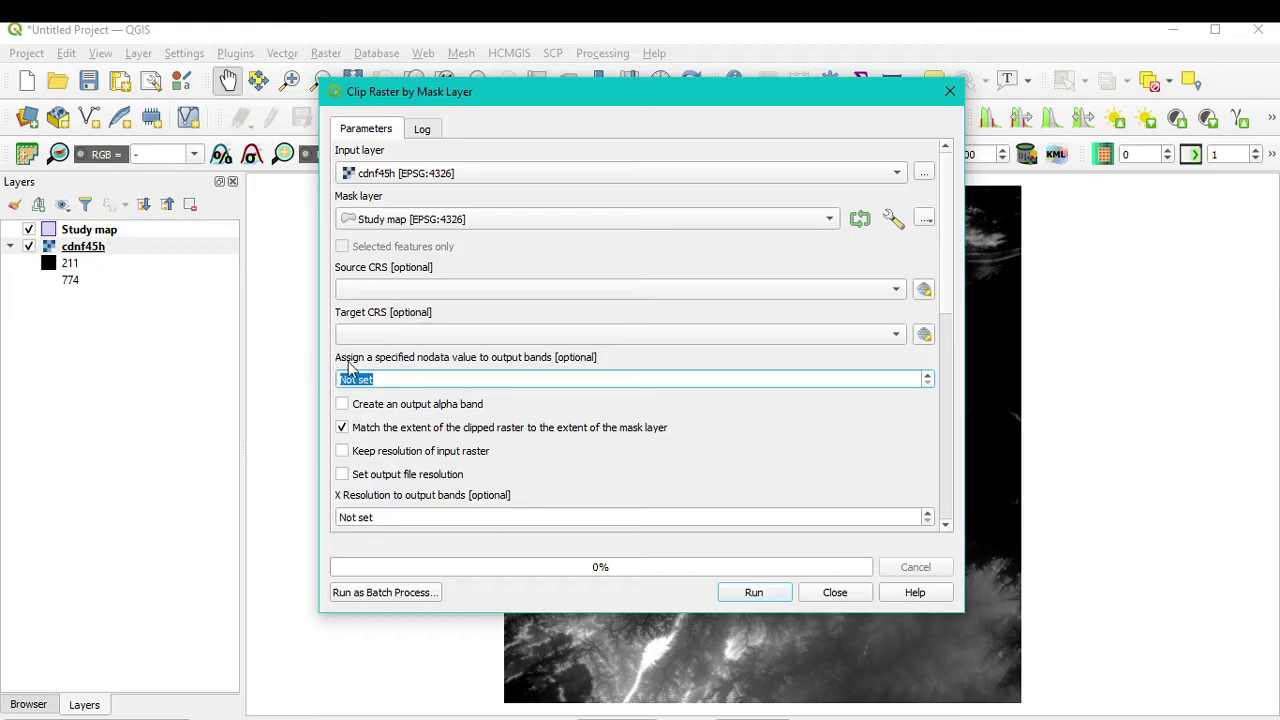
{"action": "type", "text": "0"}
Set the clipped output to a TIF file named "study dem" in the DEM folder and run the clip.
{"action": "left_click_drag", "start_coordinate": [950, 226], "coordinate": [953, 451]}
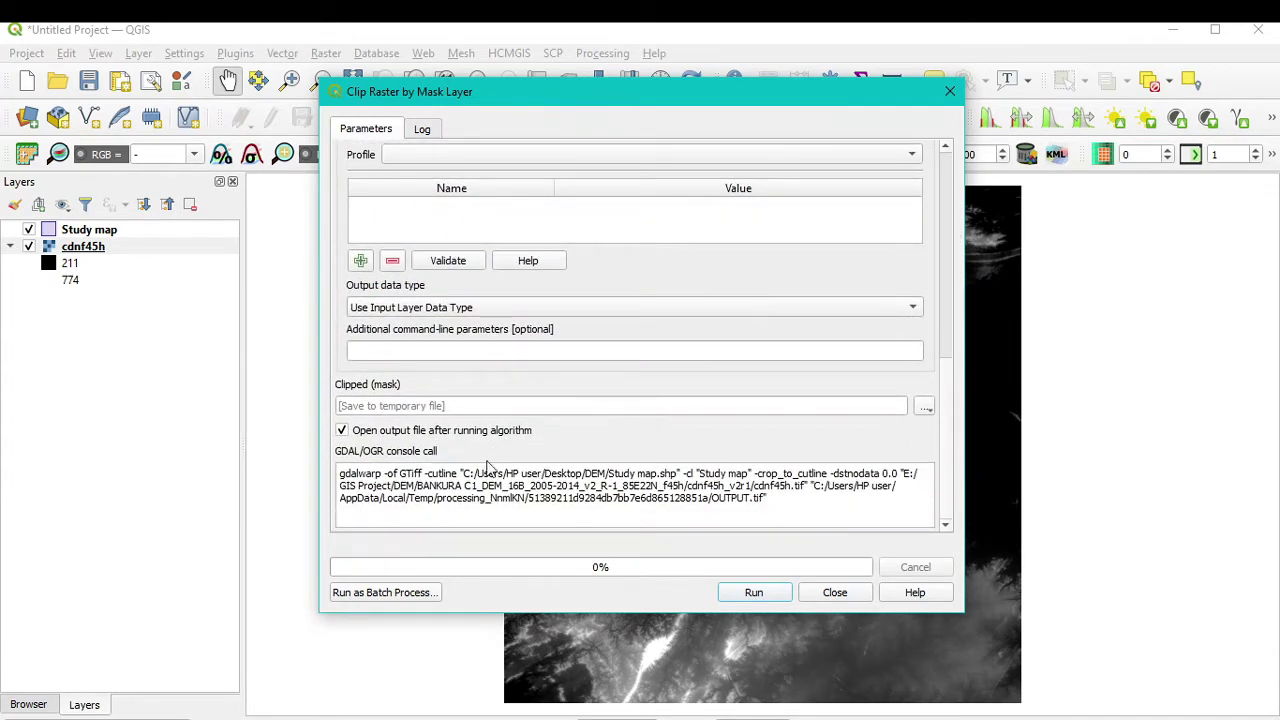
{"action": "left_click", "coordinate": [927, 408]}
{"action": "left_click", "coordinate": [957, 455]}
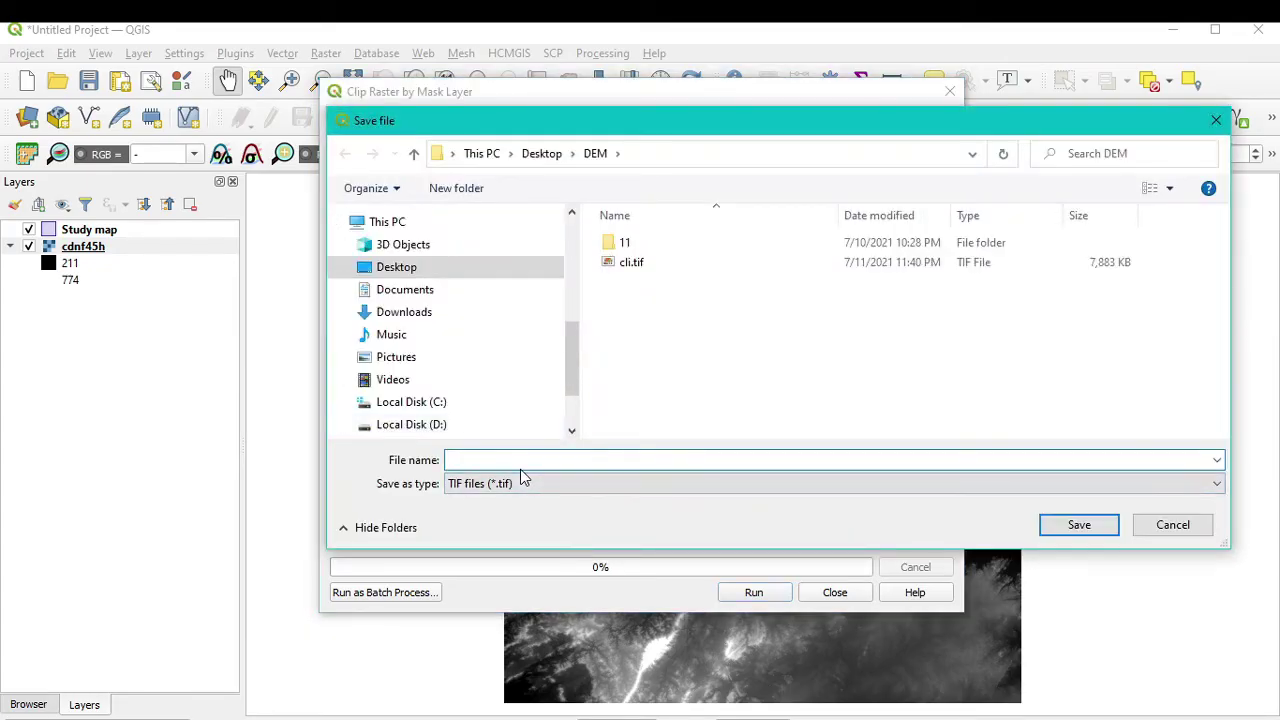
{"action": "type", "text": "stu"}
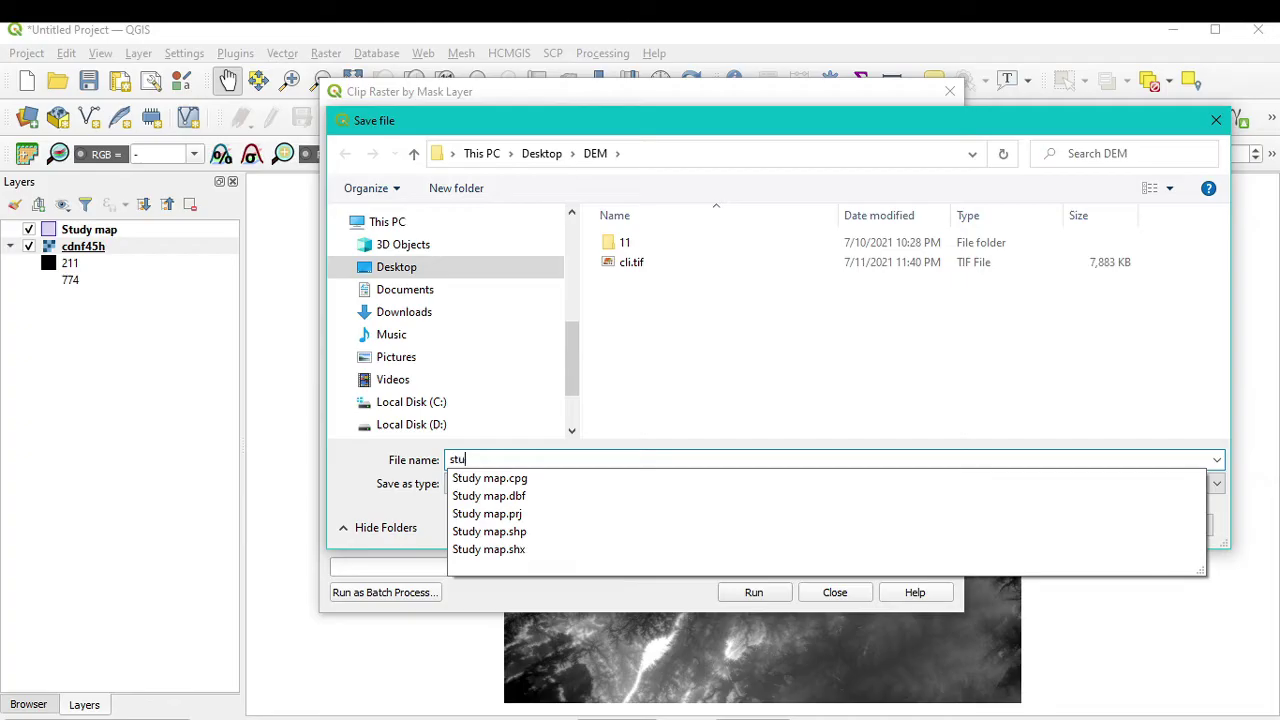
{"action": "type", "text": "dy dem"}
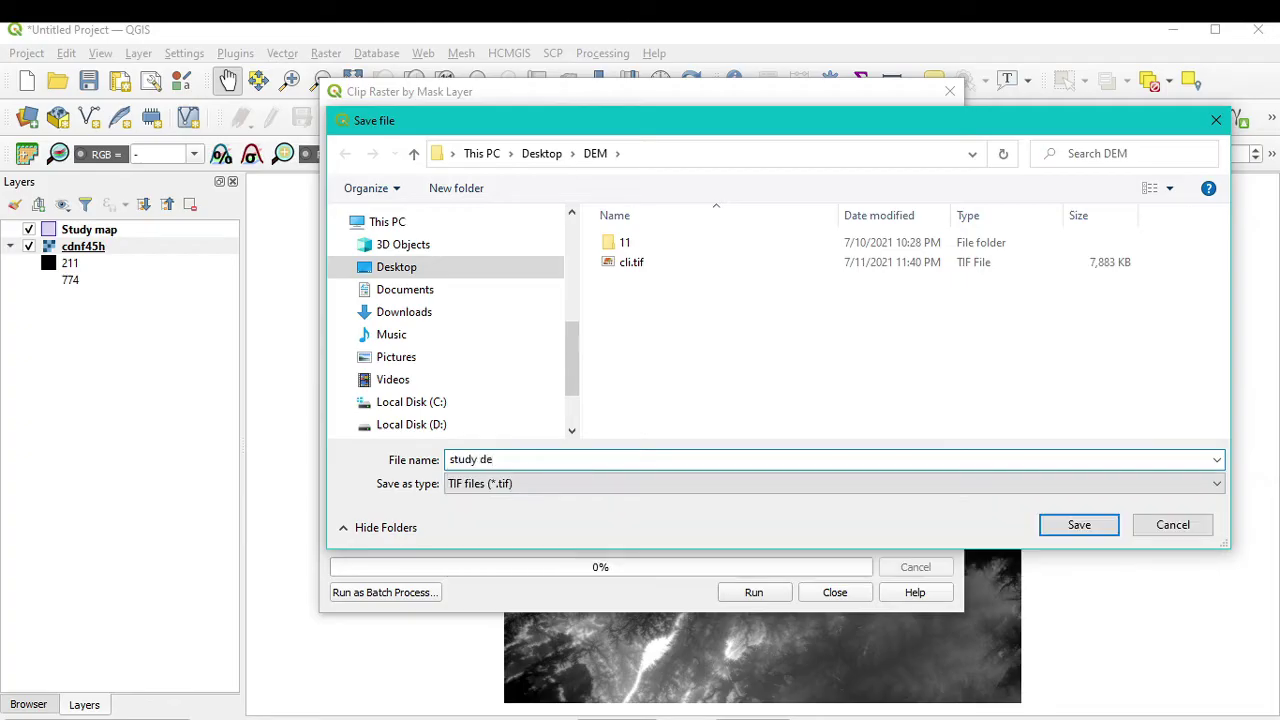
{"action": "left_click", "coordinate": [1060, 530]}
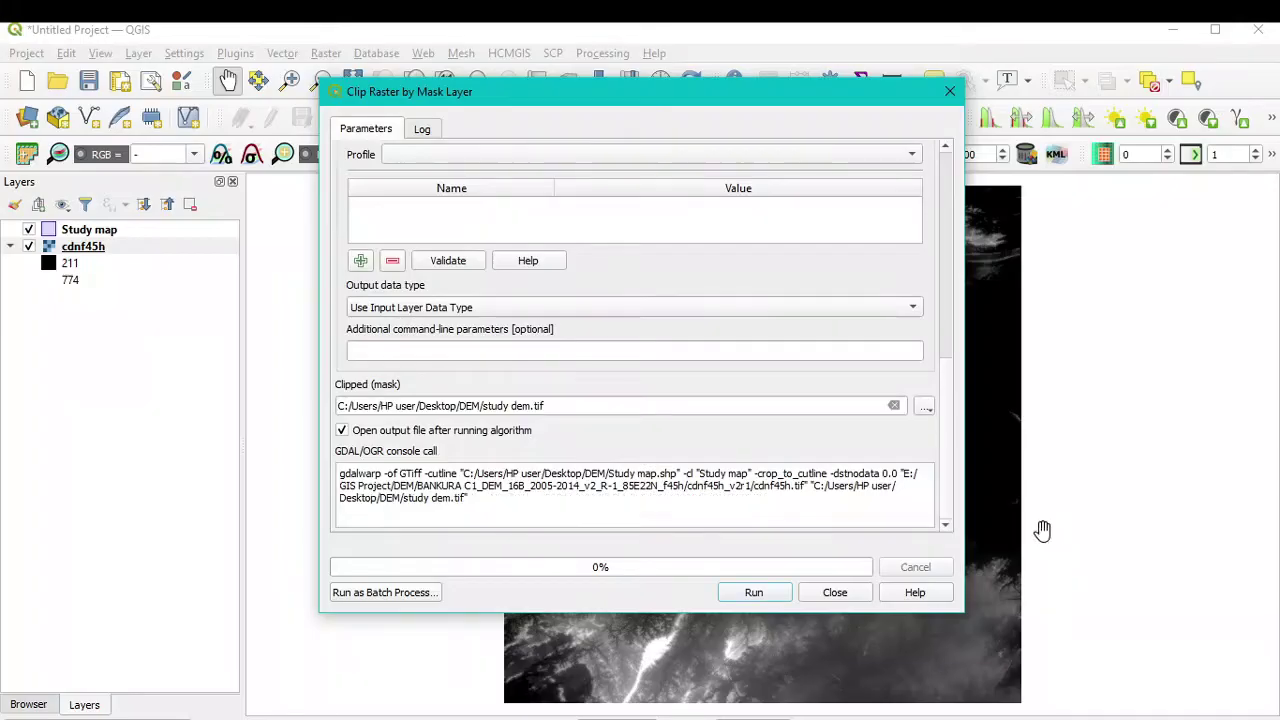
{"action": "left_click", "coordinate": [753, 592]}
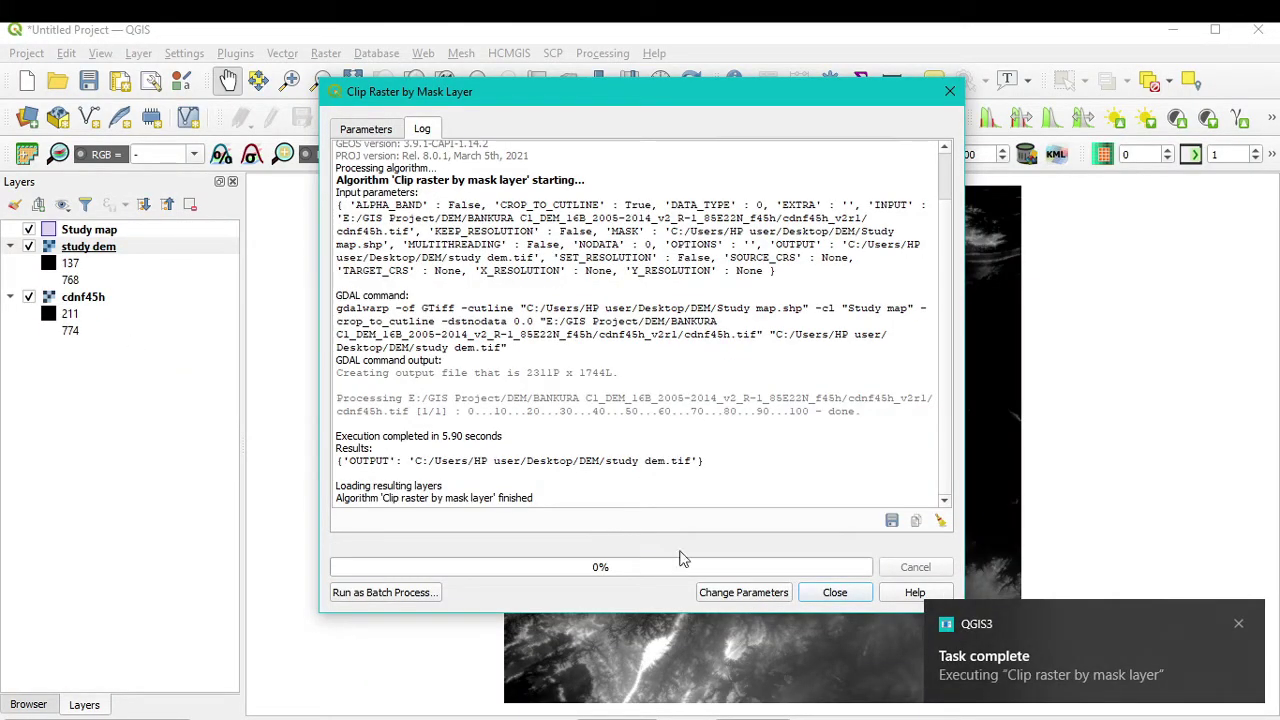
{"action": "left_click", "coordinate": [836, 594]}
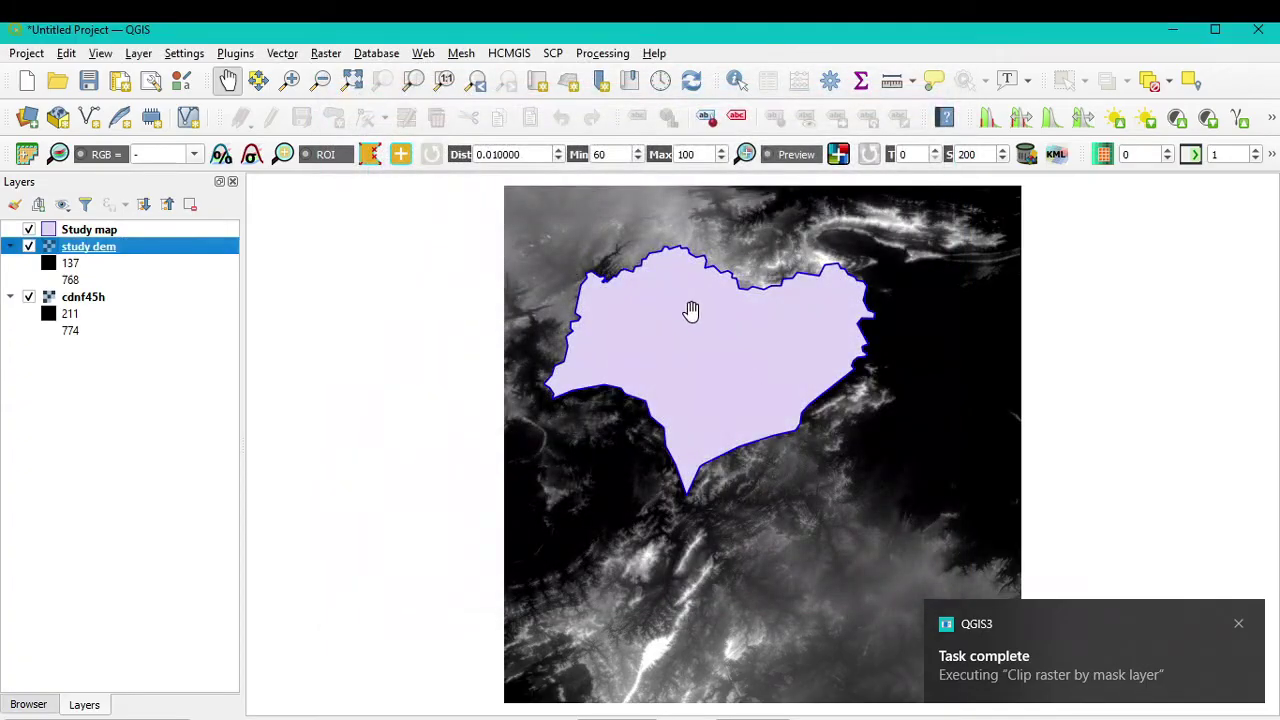
Hide the cdnf45h and Study map layers and zoom the map to the study dem layer.
{"action": "left_click", "coordinate": [29, 298]}
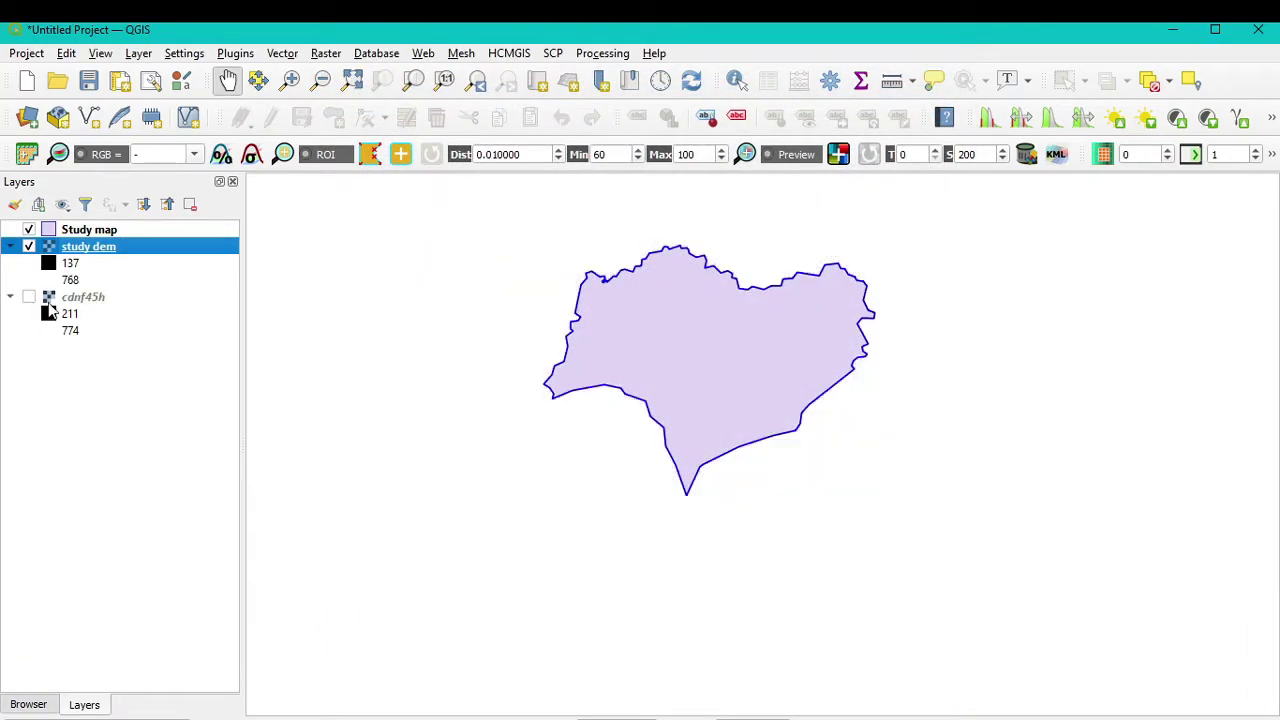
{"action": "right_click", "coordinate": [66, 249]}
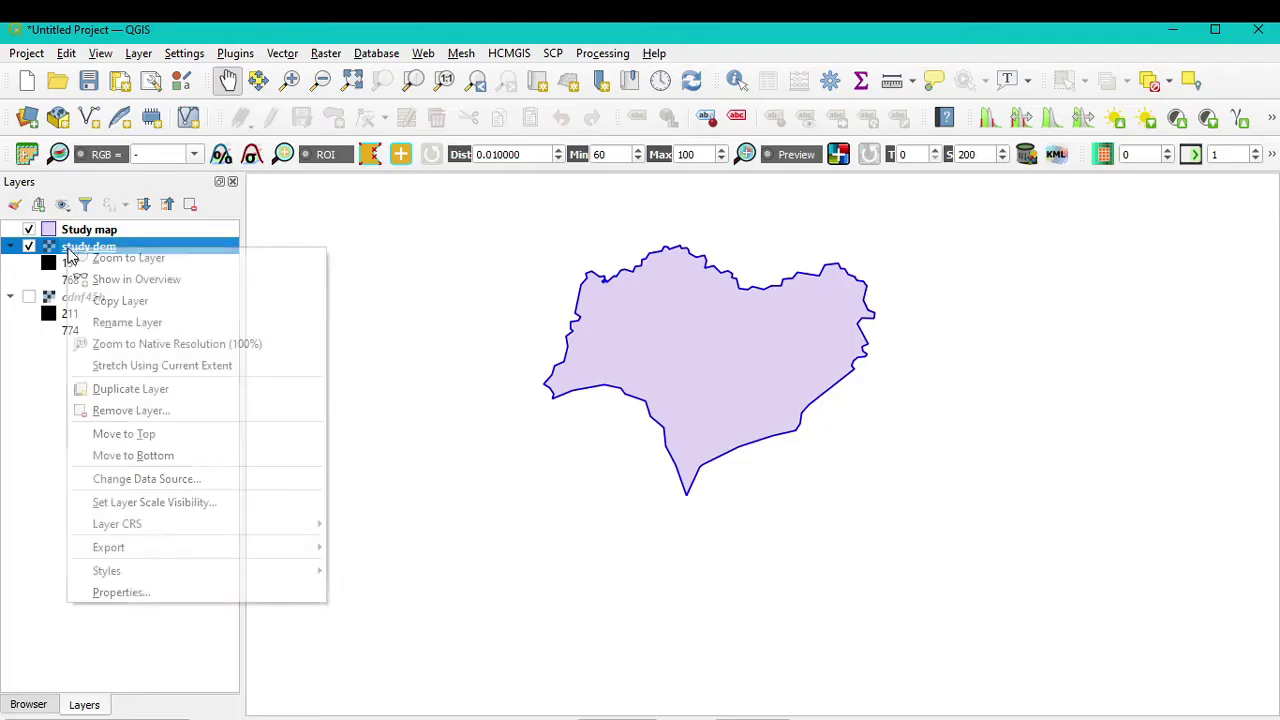
{"action": "left_click", "coordinate": [90, 259]}
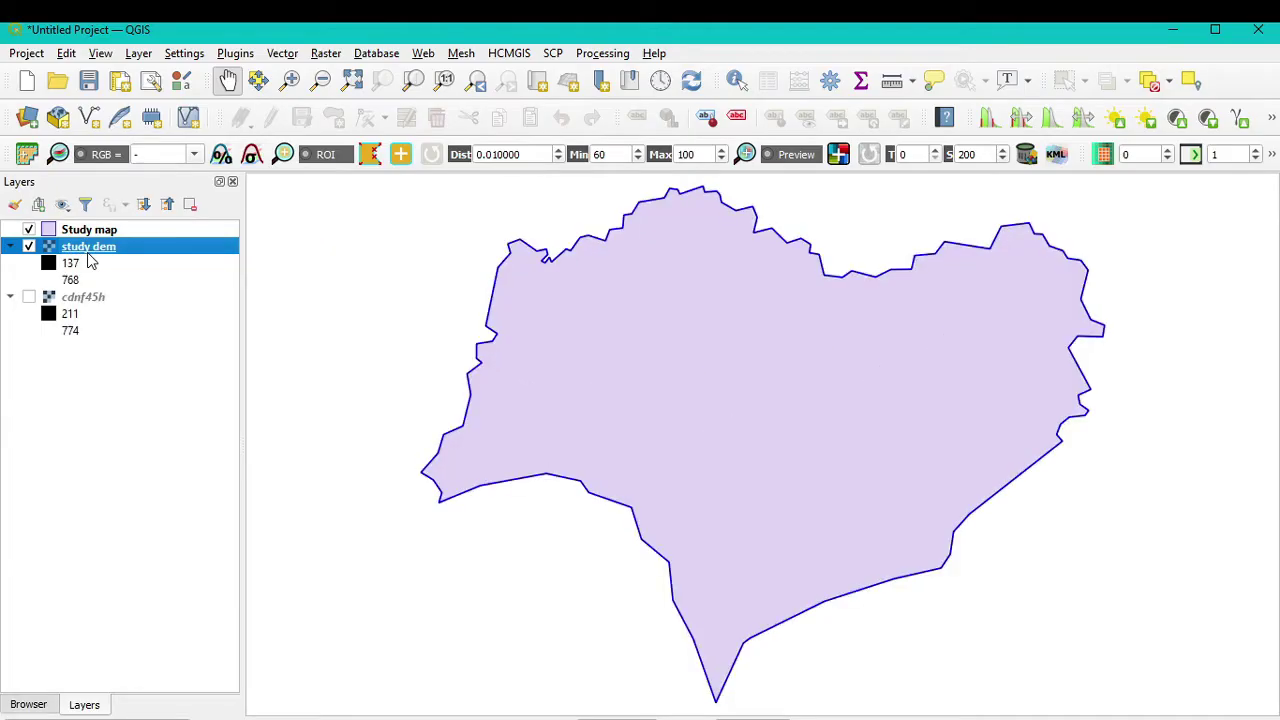
{"action": "left_click", "coordinate": [29, 229]}
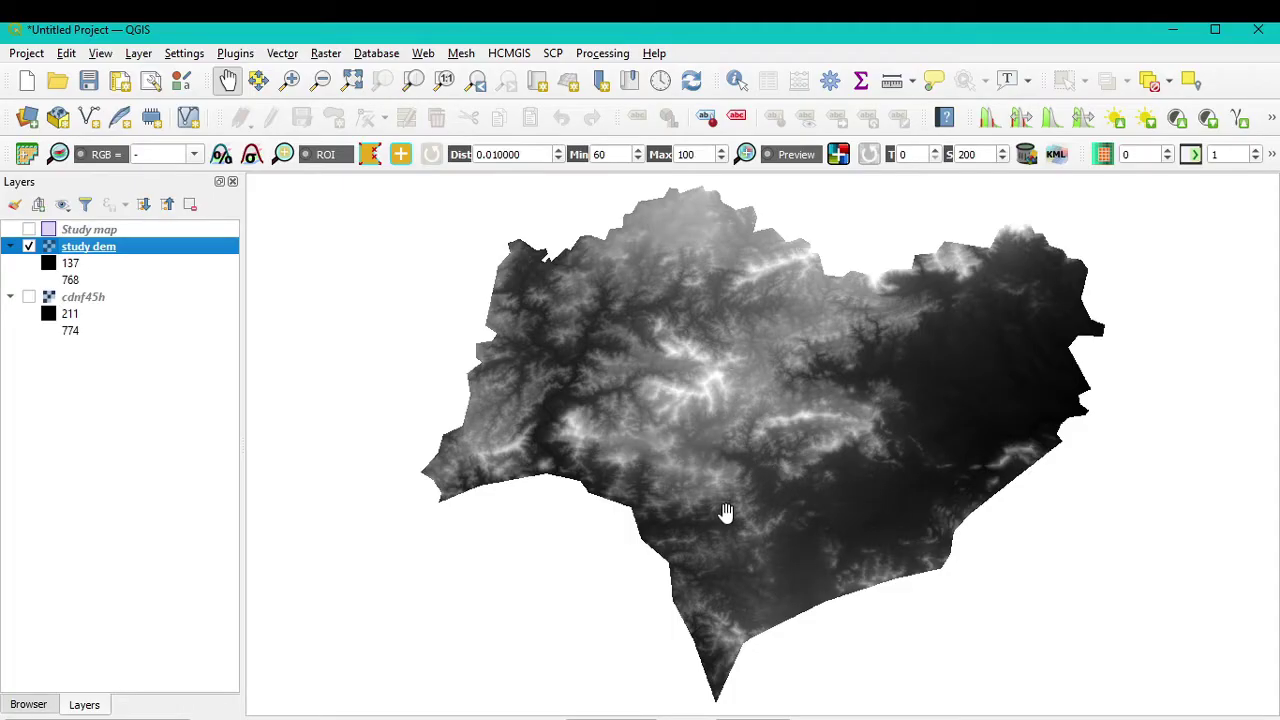
Search the plugin manager for "qgis2t" and check the details of the Qgis2threejs plugin.
{"action": "left_click", "coordinate": [237, 55]}
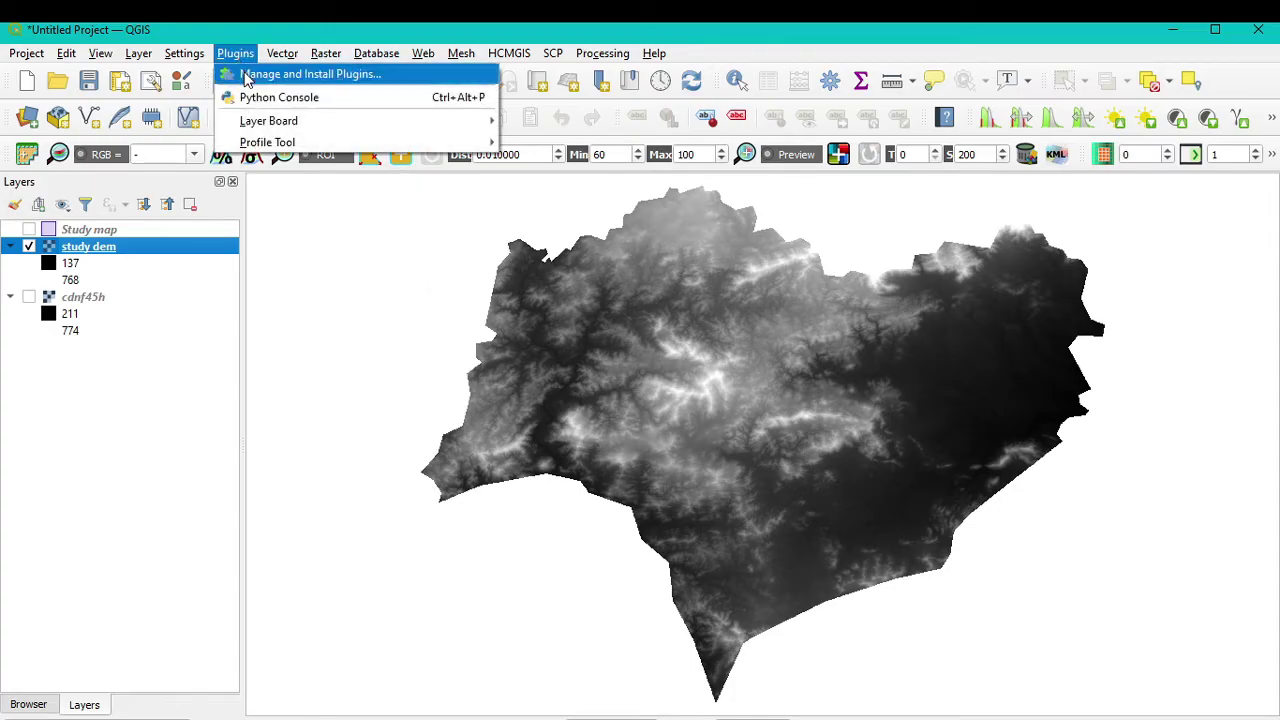
{"action": "left_click", "coordinate": [280, 76]}
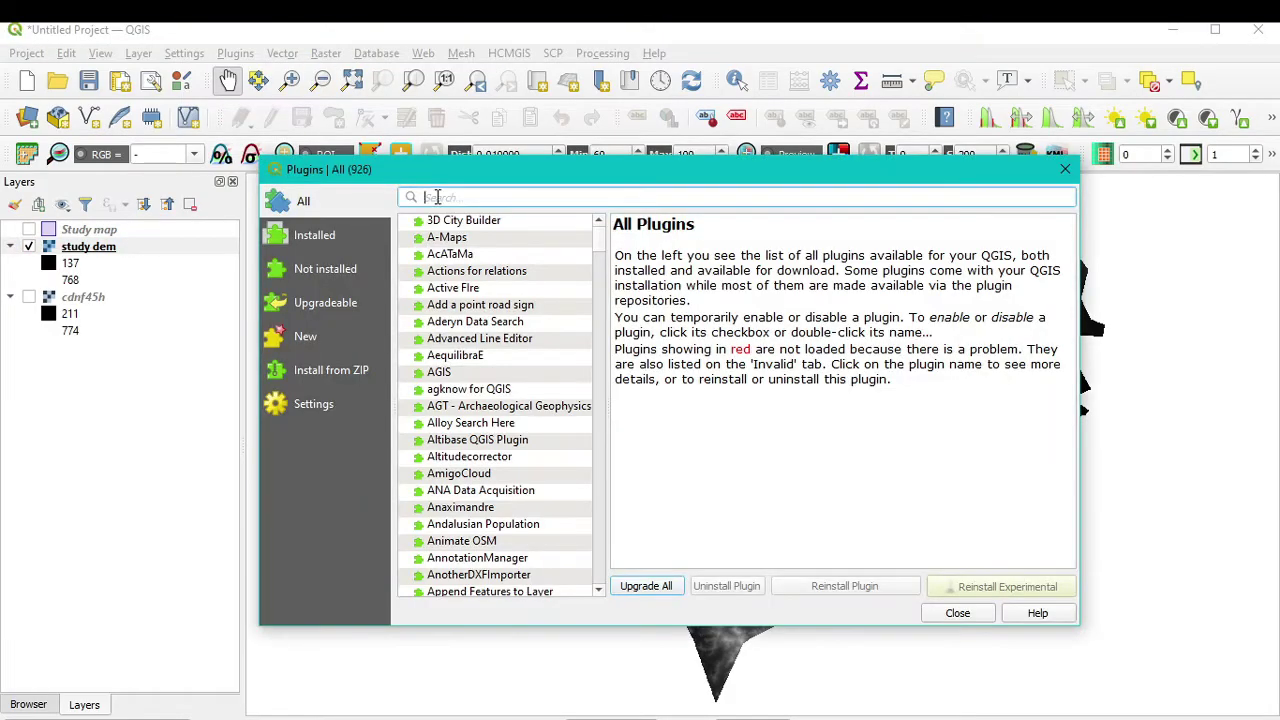
{"action": "type", "text": "qg"}
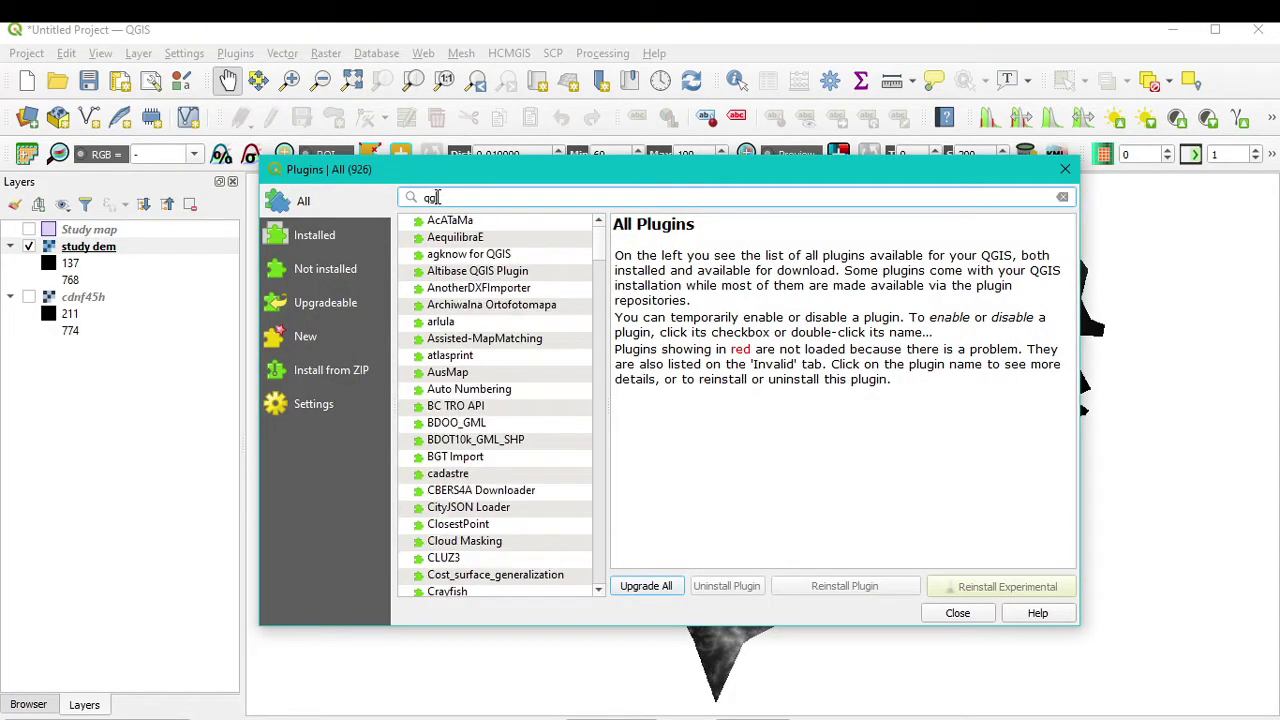
{"action": "type", "text": "is2"}
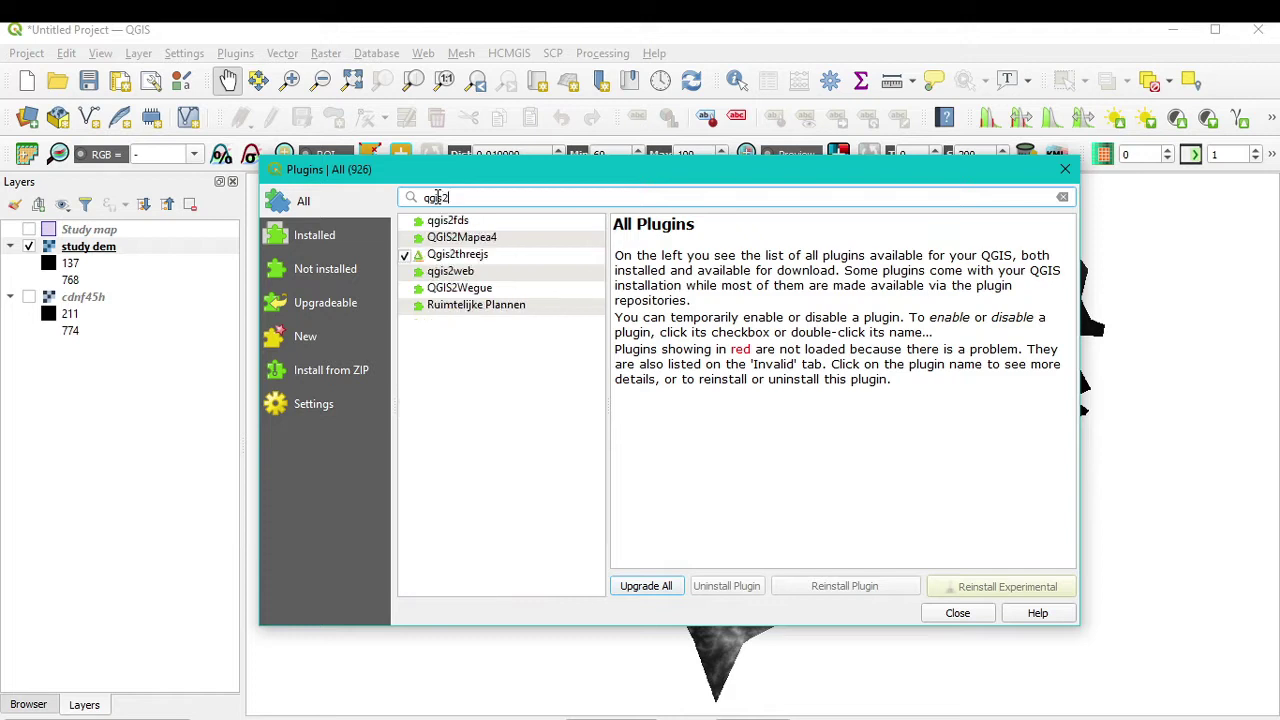
{"action": "type", "text": "t"}
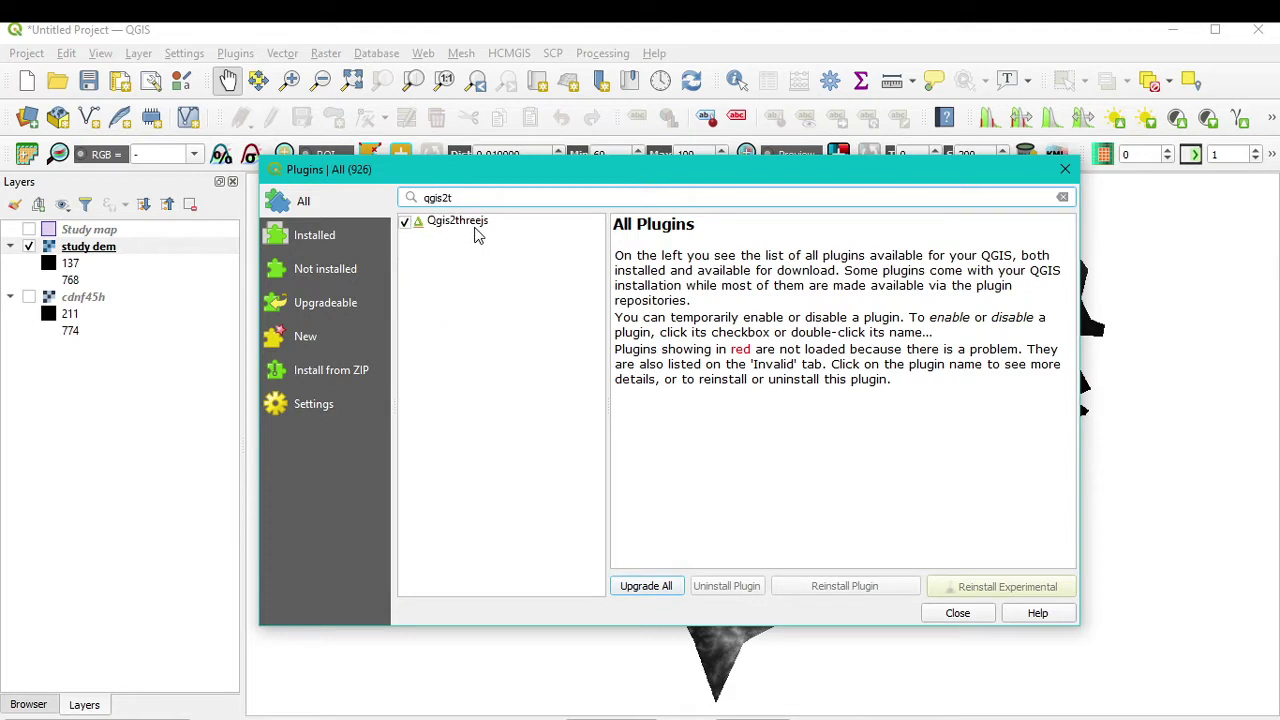
{"action": "left_click", "coordinate": [477, 224]}
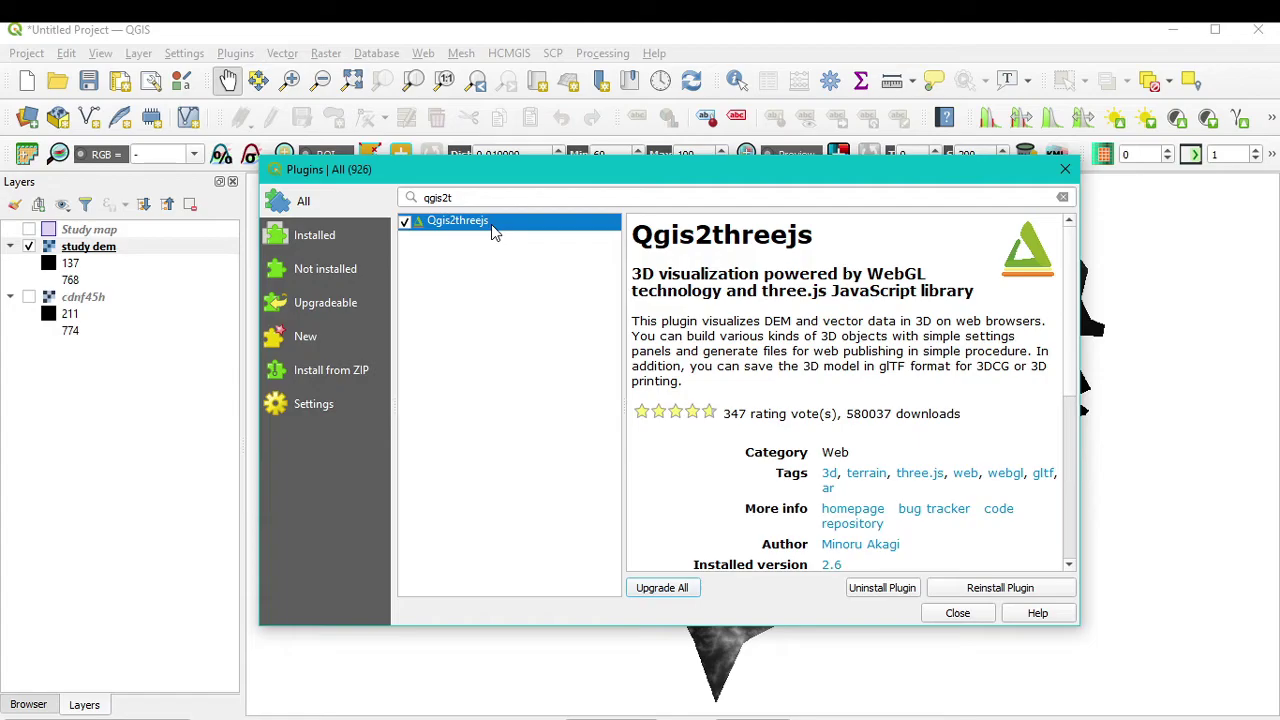
{"action": "left_click", "coordinate": [957, 613]}
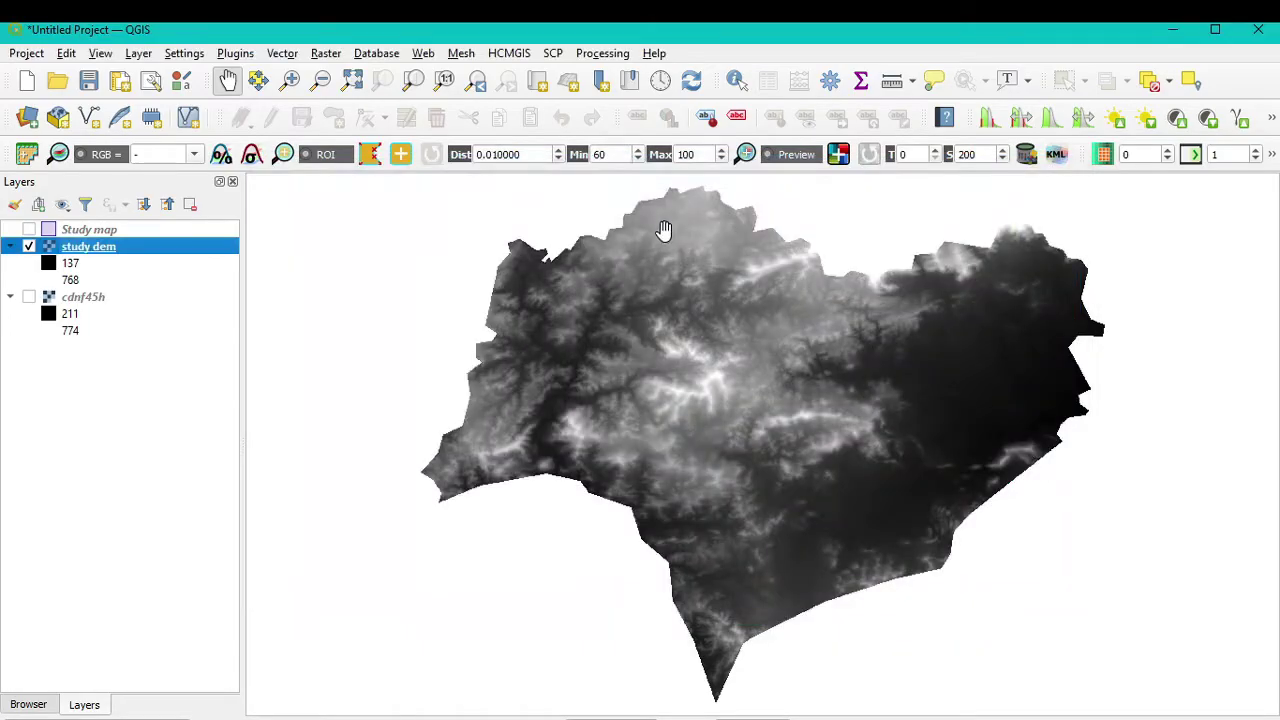
Set the project coordinate reference system to WGS 84 / UTM zone 45N (EPSG:32645).
{"action": "left_click_drag", "start_coordinate": [774, 434], "coordinate": [714, 429]}
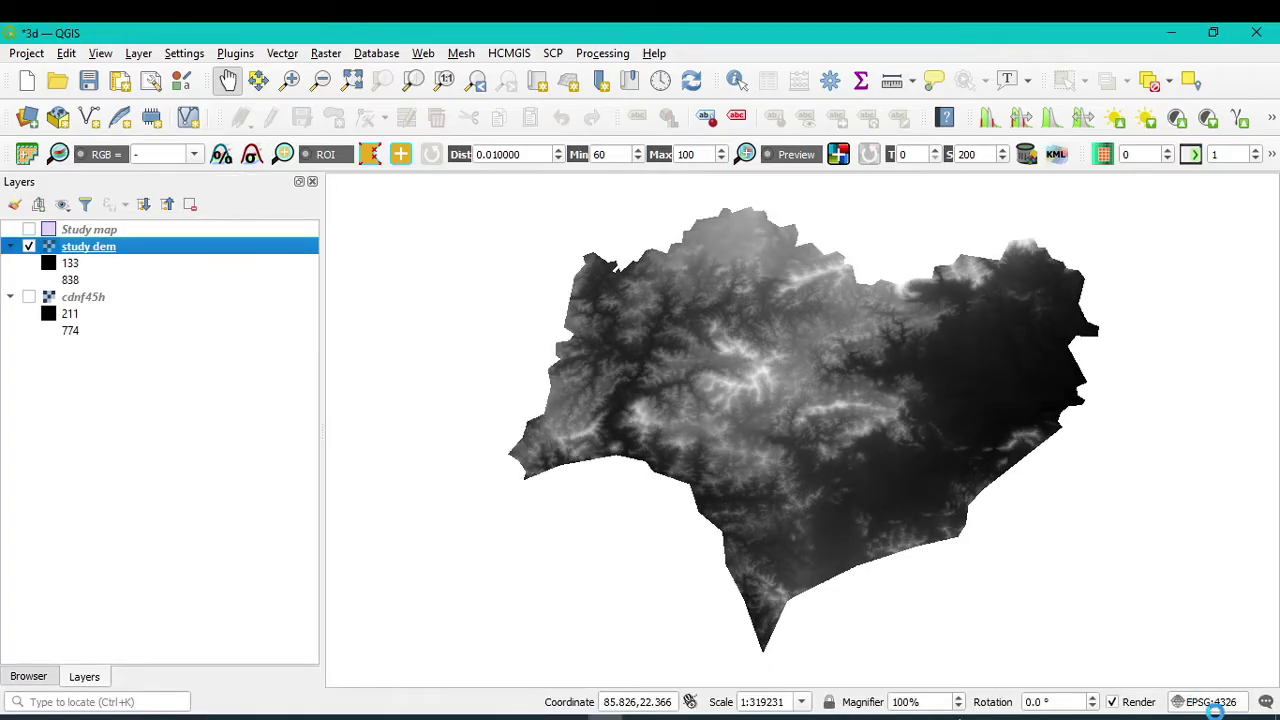
{"action": "left_click", "coordinate": [1212, 702]}
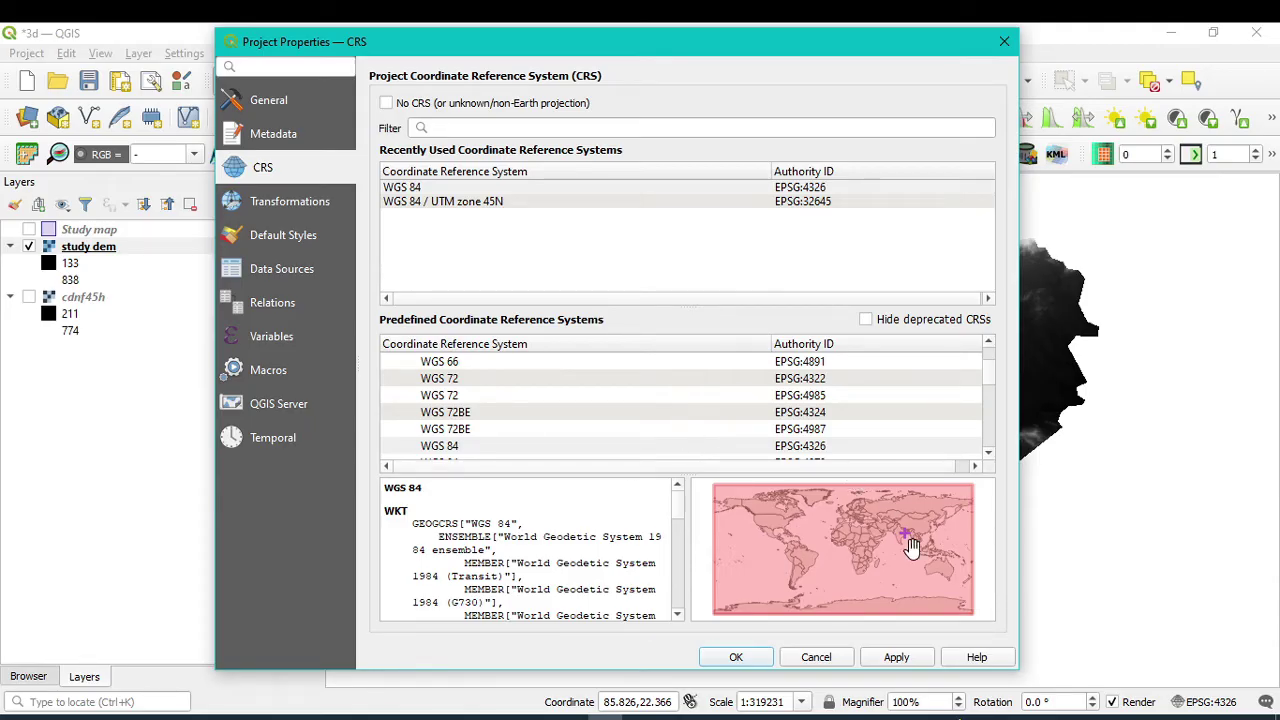
{"action": "scroll", "coordinate": [915, 543], "scroll_direction": "up", "scroll_amount": 3}
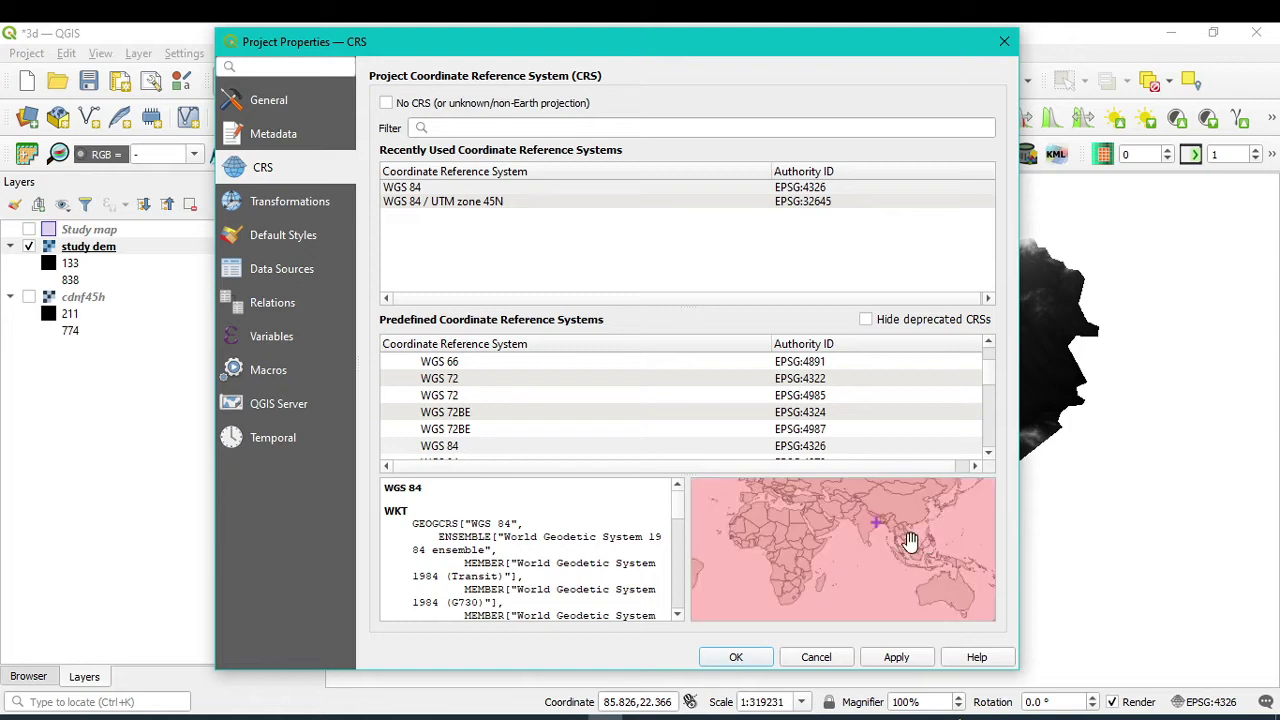
{"action": "scroll", "coordinate": [880, 509], "scroll_direction": "up", "scroll_amount": 3}
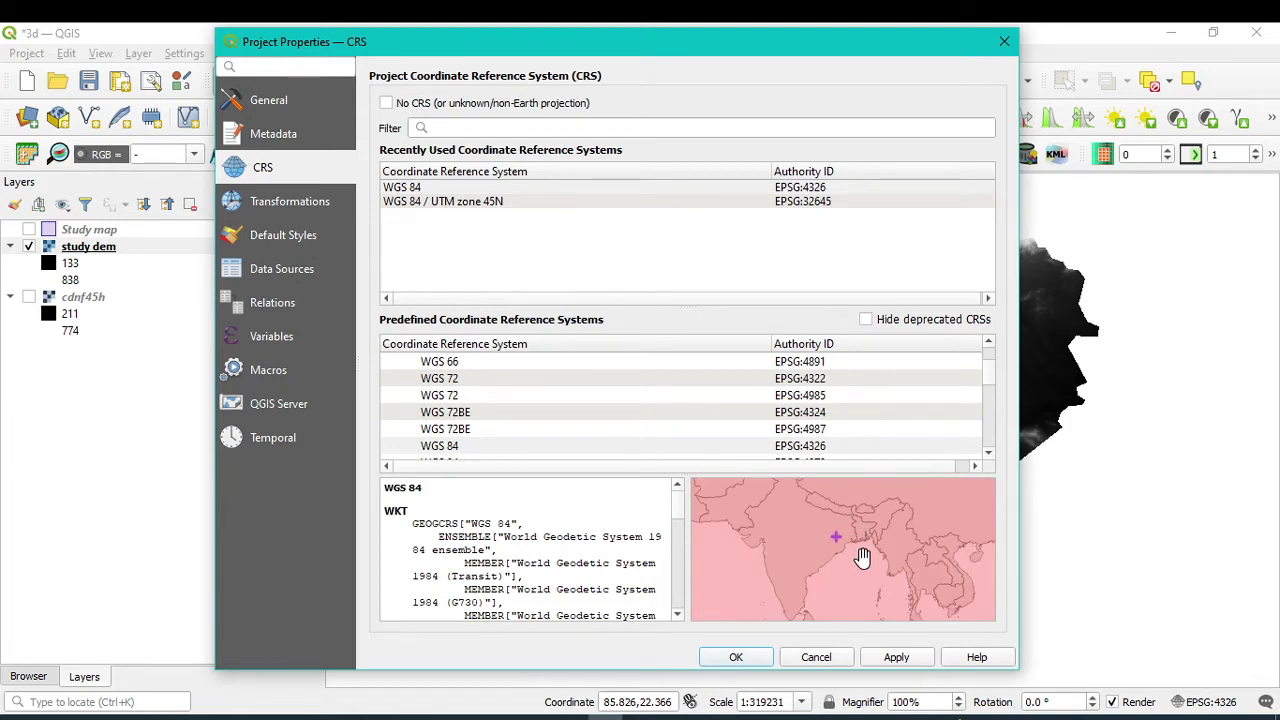
{"action": "scroll", "coordinate": [857, 555], "scroll_direction": "down", "scroll_amount": 1}
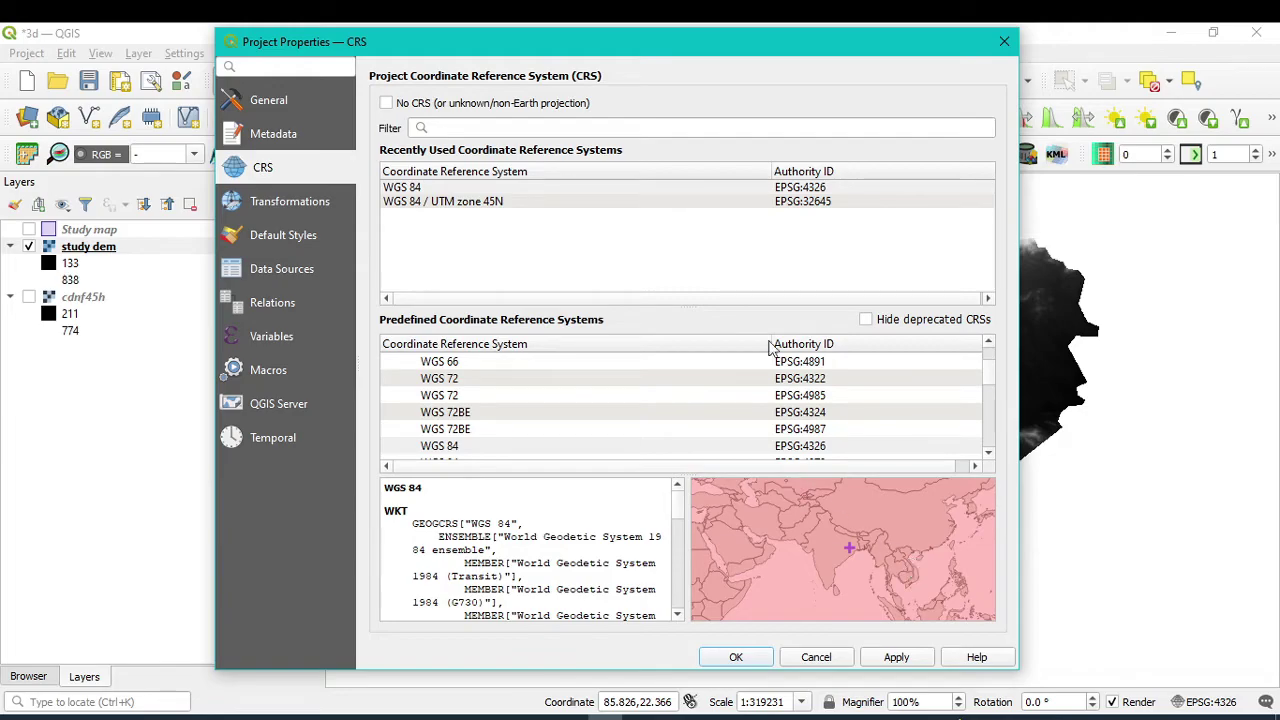
{"action": "left_click", "coordinate": [427, 204]}
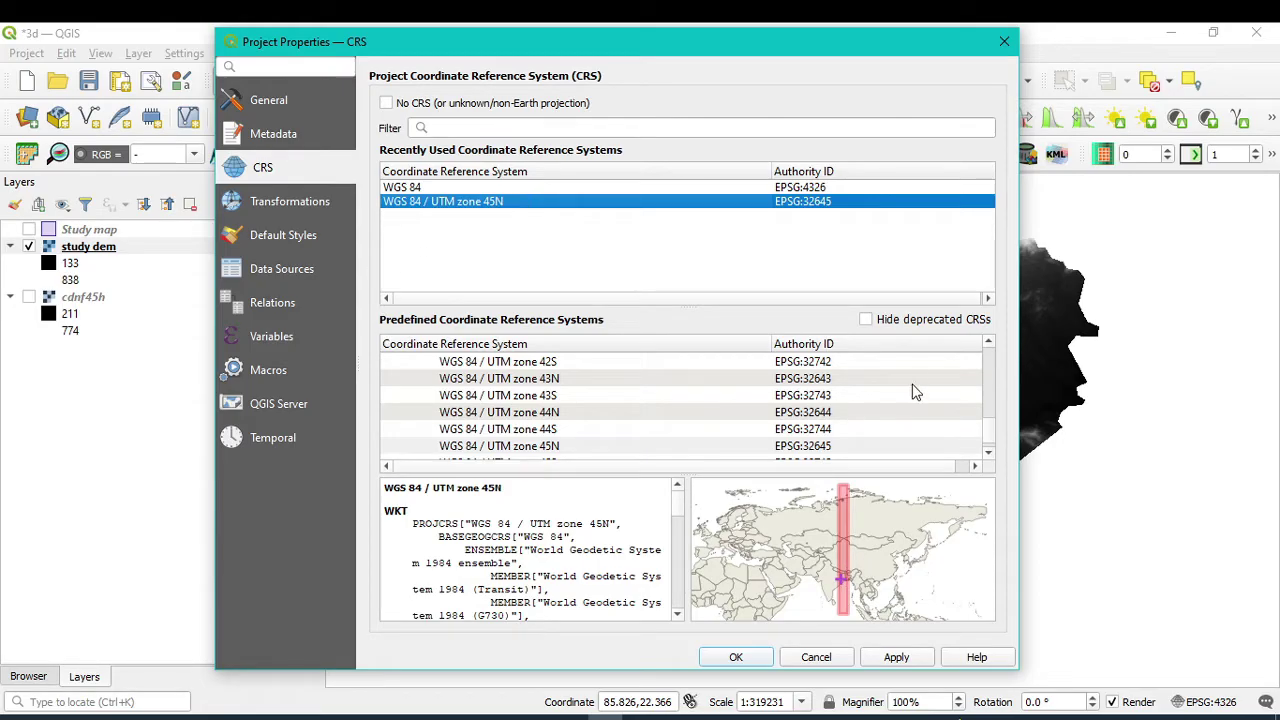
{"action": "left_click", "coordinate": [982, 447]}
{"action": "scroll", "coordinate": [711, 420], "scroll_direction": "down", "scroll_amount": 5}
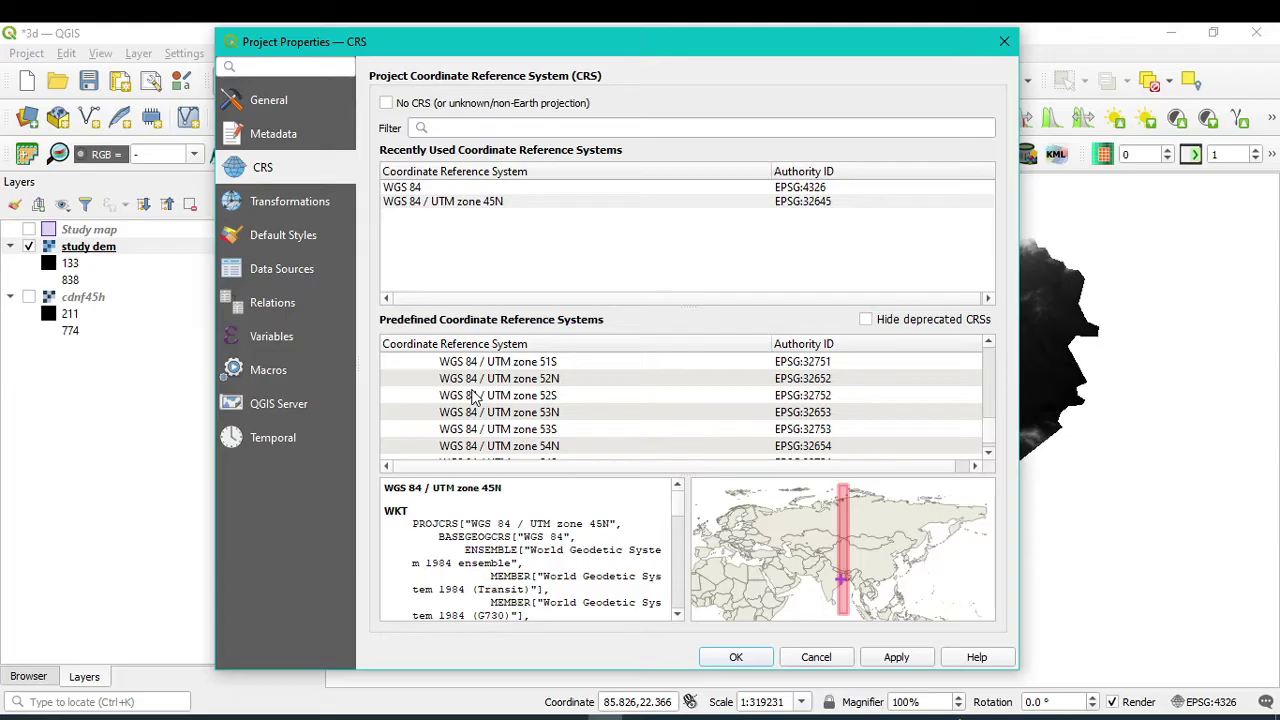
{"action": "scroll", "coordinate": [580, 406], "scroll_direction": "down", "scroll_amount": 2}
{"action": "left_click", "coordinate": [581, 203]}
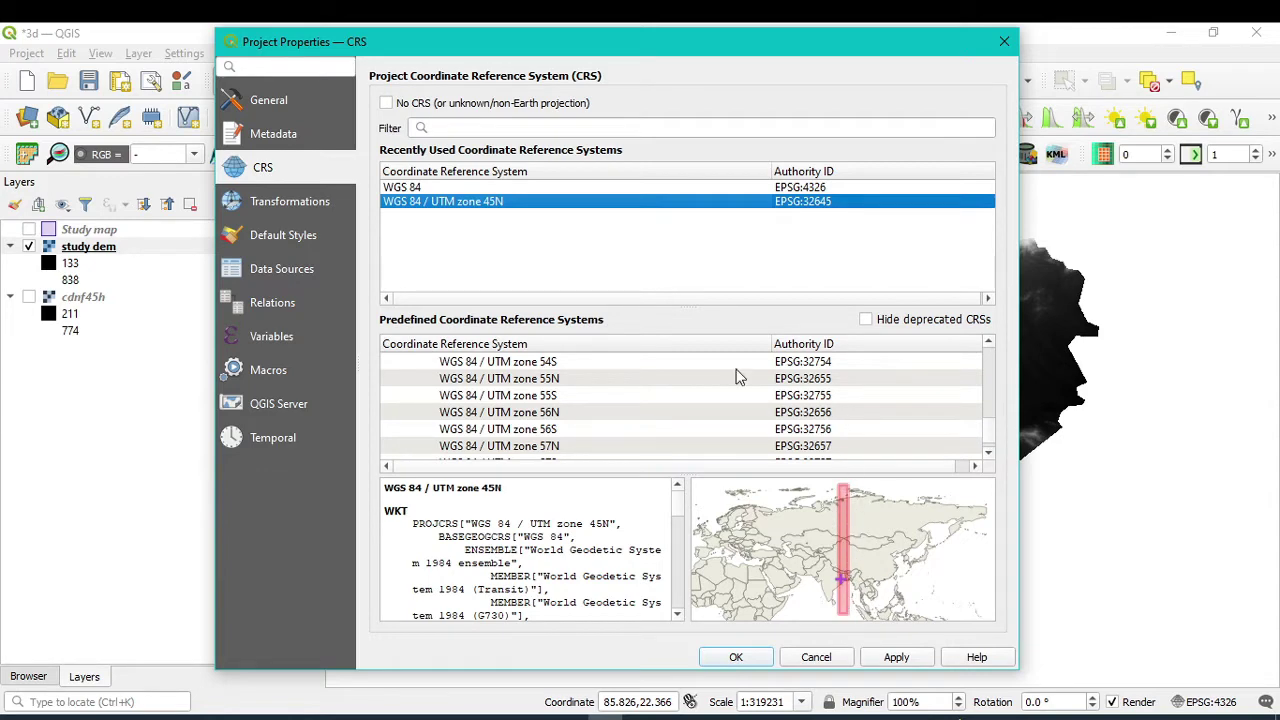
{"action": "left_click", "coordinate": [896, 660]}
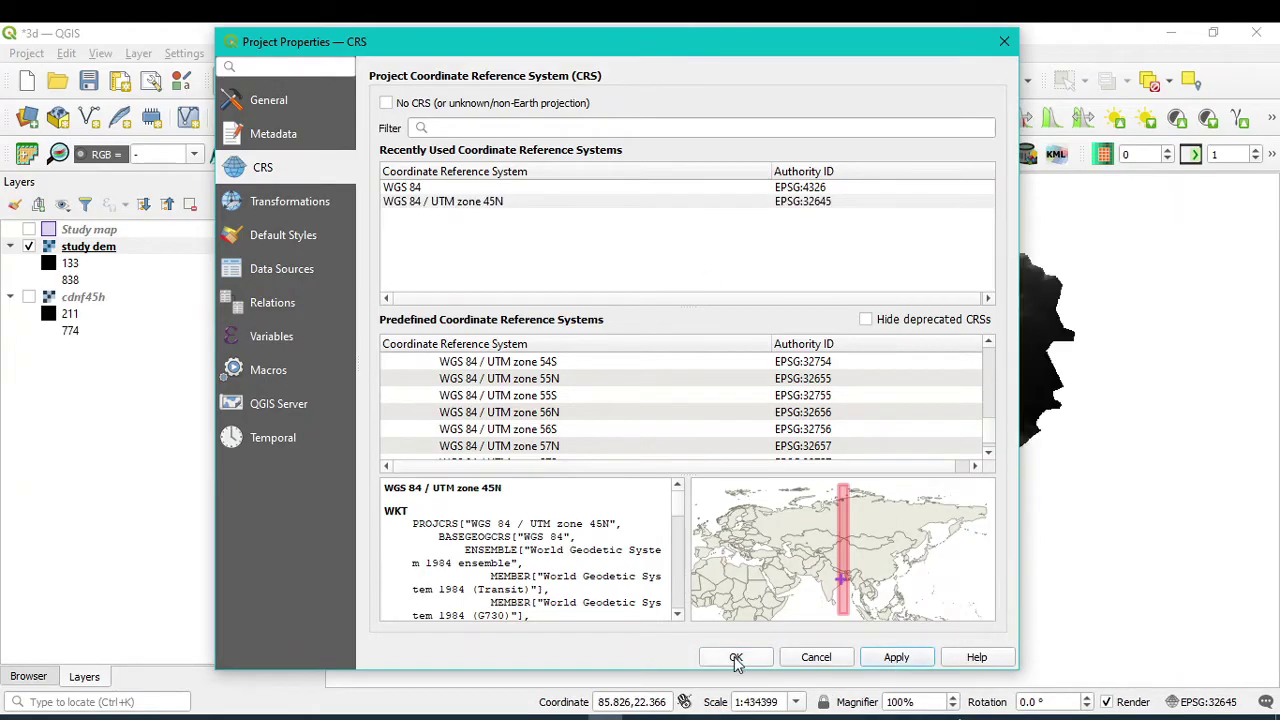
{"action": "left_click", "coordinate": [736, 658]}
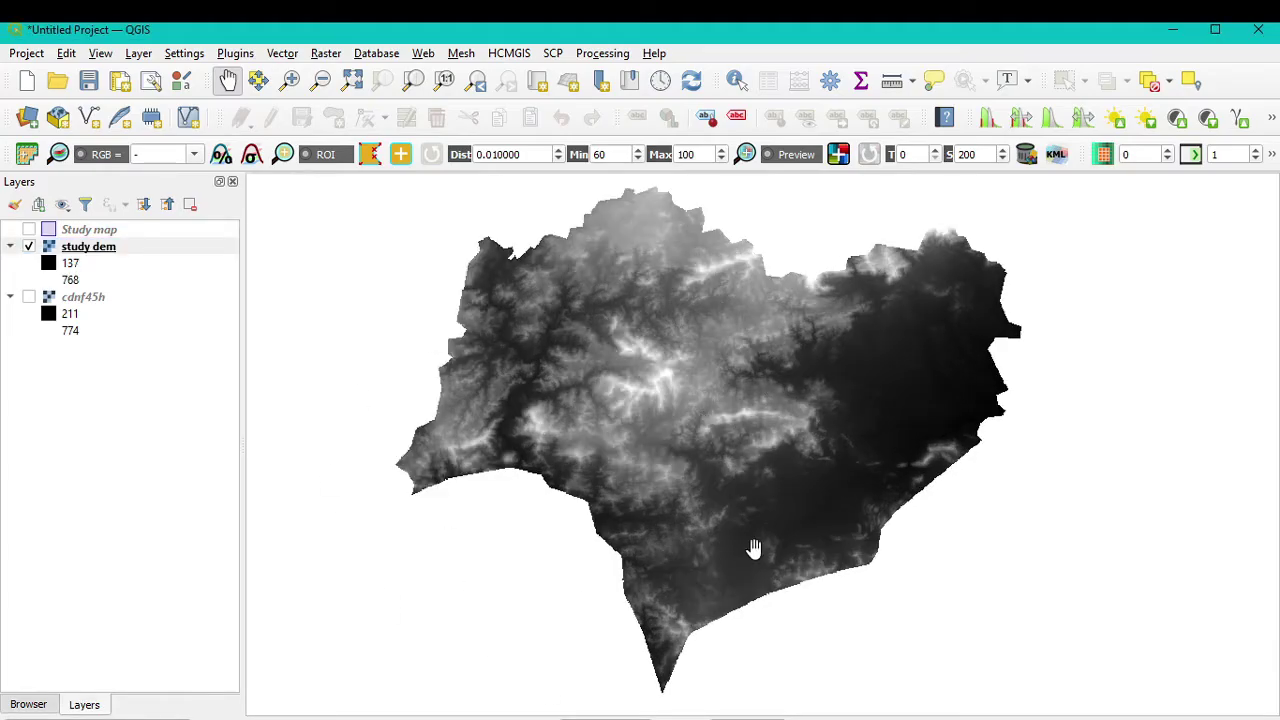
Open the Qgis2threejs Exporter and display the study dem layer in the 3D scene.
{"action": "left_click", "coordinate": [424, 56]}
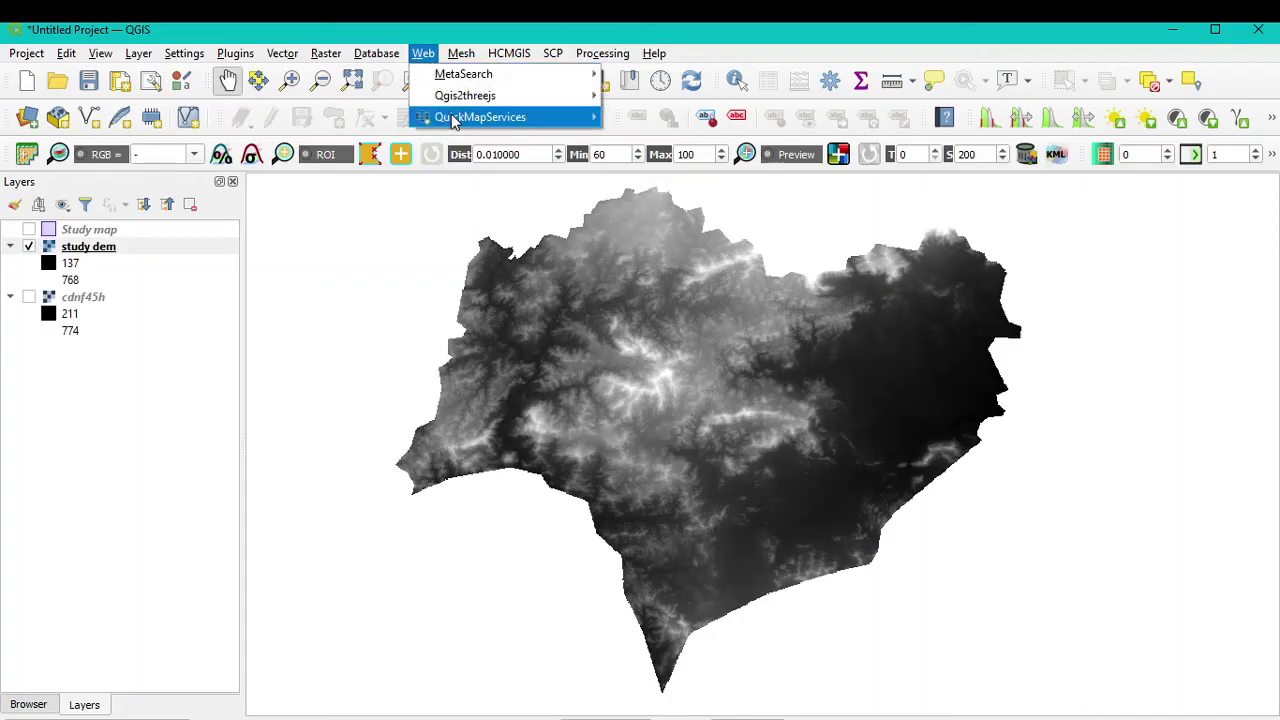
{"action": "mouse_move", "coordinate": [448, 104]}
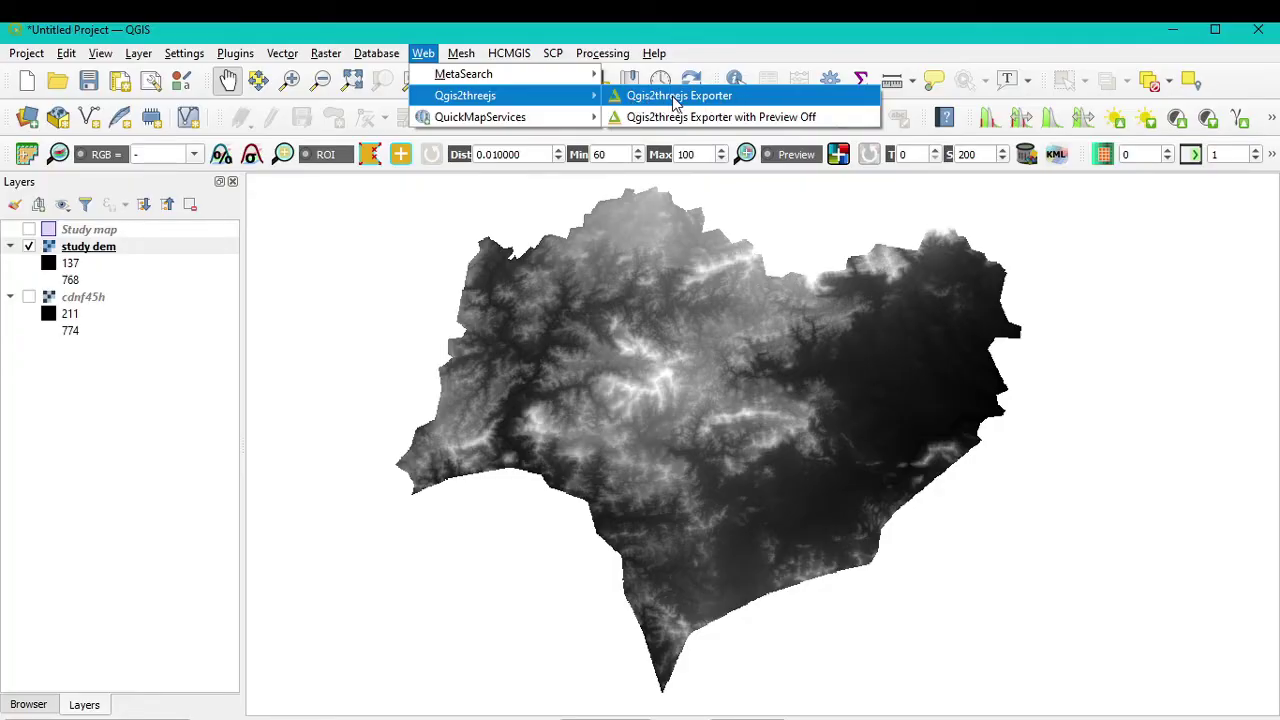
{"action": "left_click", "coordinate": [728, 98]}
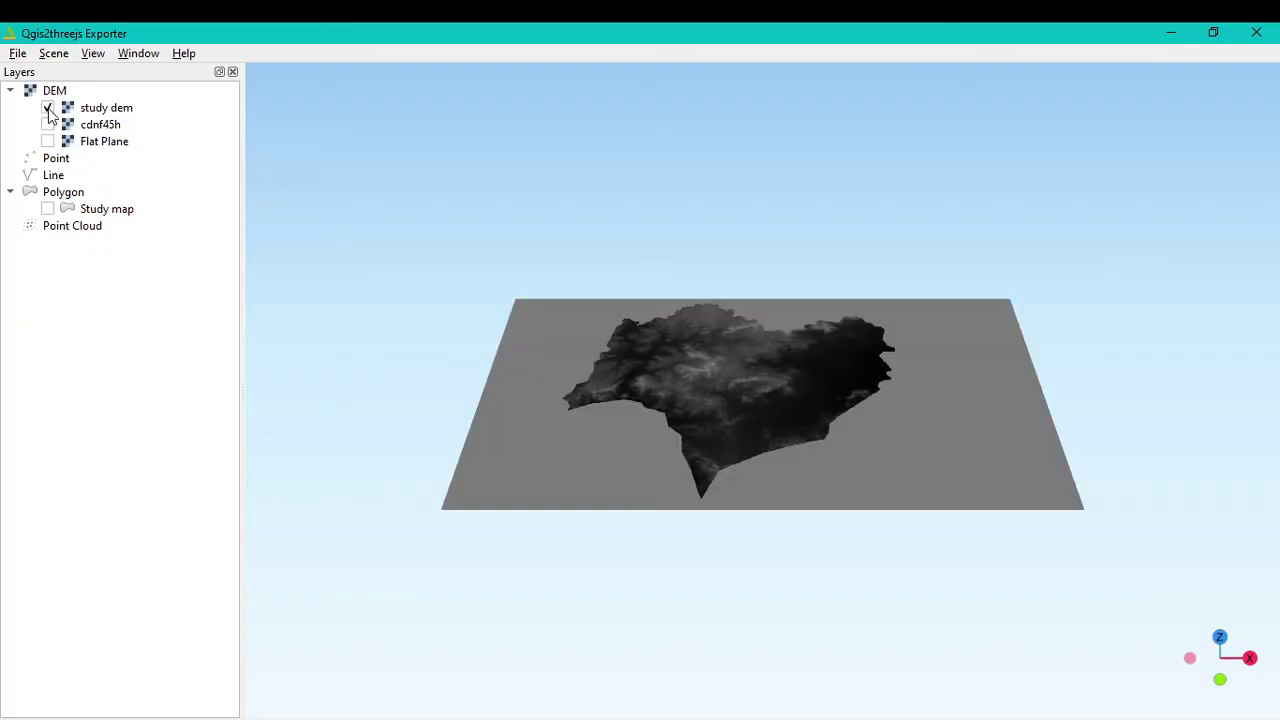
{"action": "scroll", "coordinate": [801, 405], "scroll_direction": "up", "scroll_amount": 5}
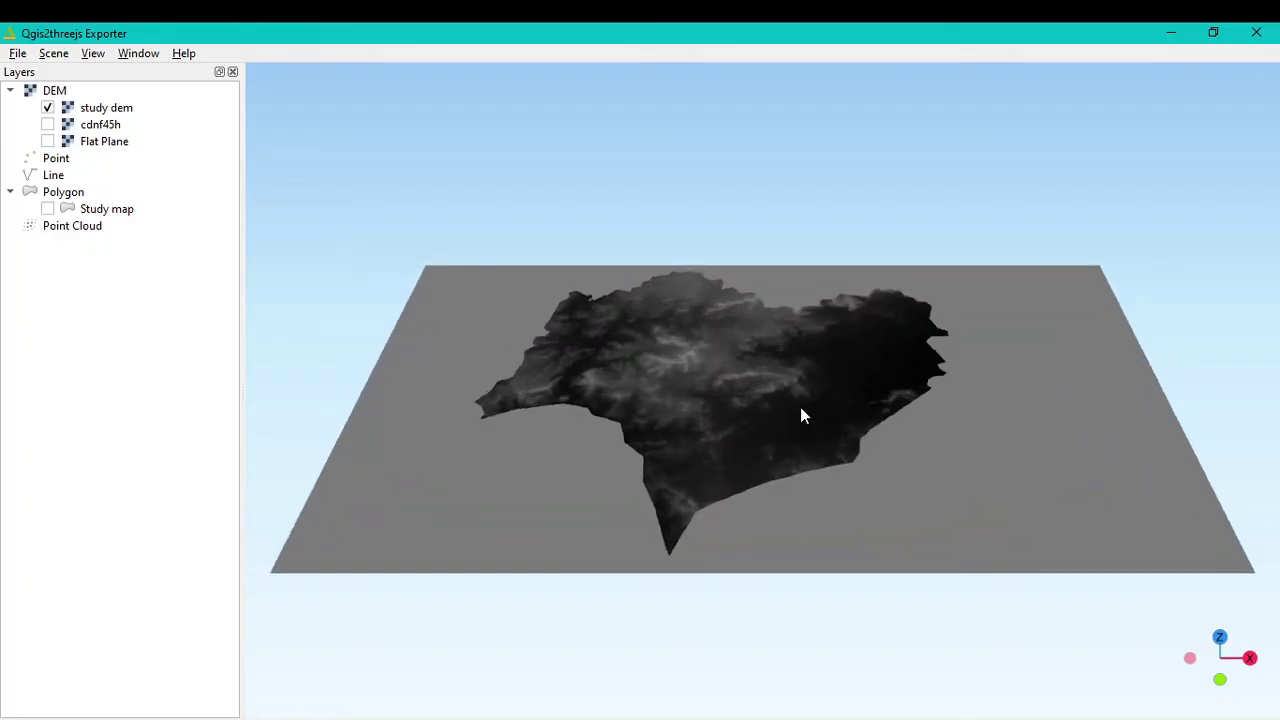
{"action": "left_click_drag", "start_coordinate": [707, 516], "coordinate": [801, 536]}
{"action": "scroll", "coordinate": [801, 543], "scroll_direction": "down", "scroll_amount": 3}
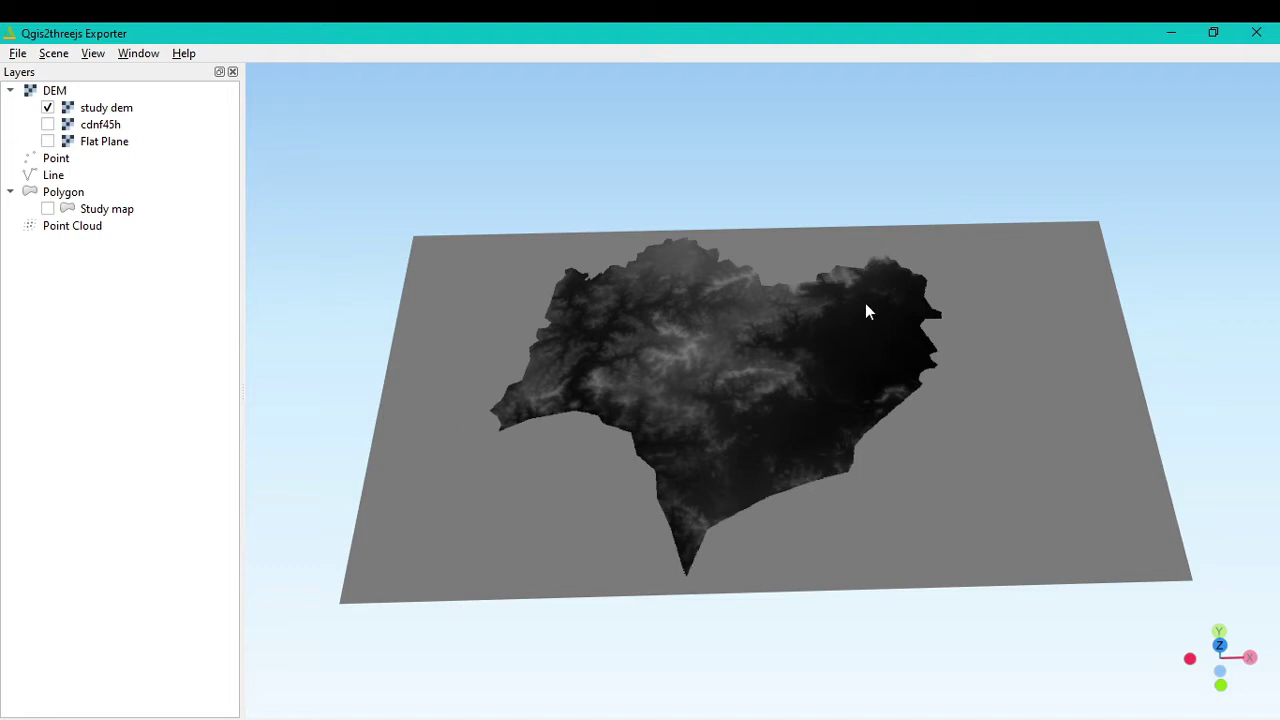
Clip the study dem layer's 3D surface with the Study map polygon and set its texture width to 2048 px.
{"action": "left_click", "coordinate": [88, 110]}
{"action": "right_click", "coordinate": [90, 108]}
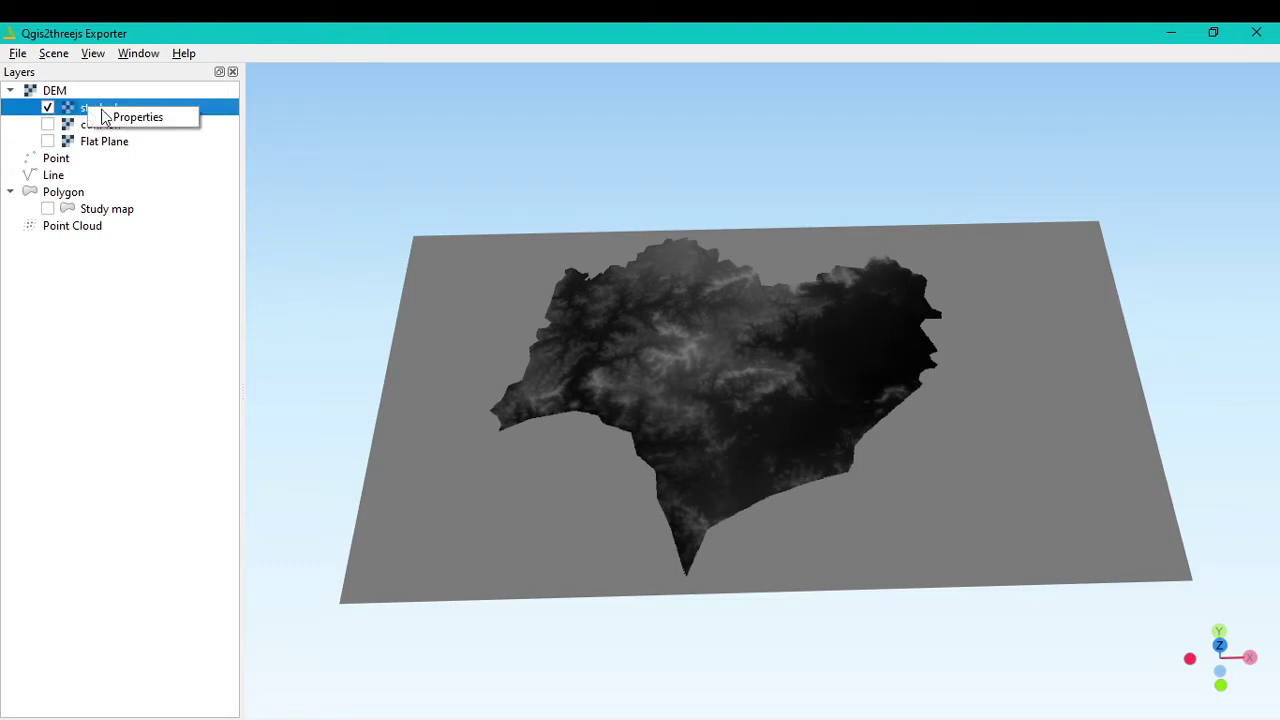
{"action": "left_click", "coordinate": [140, 120]}
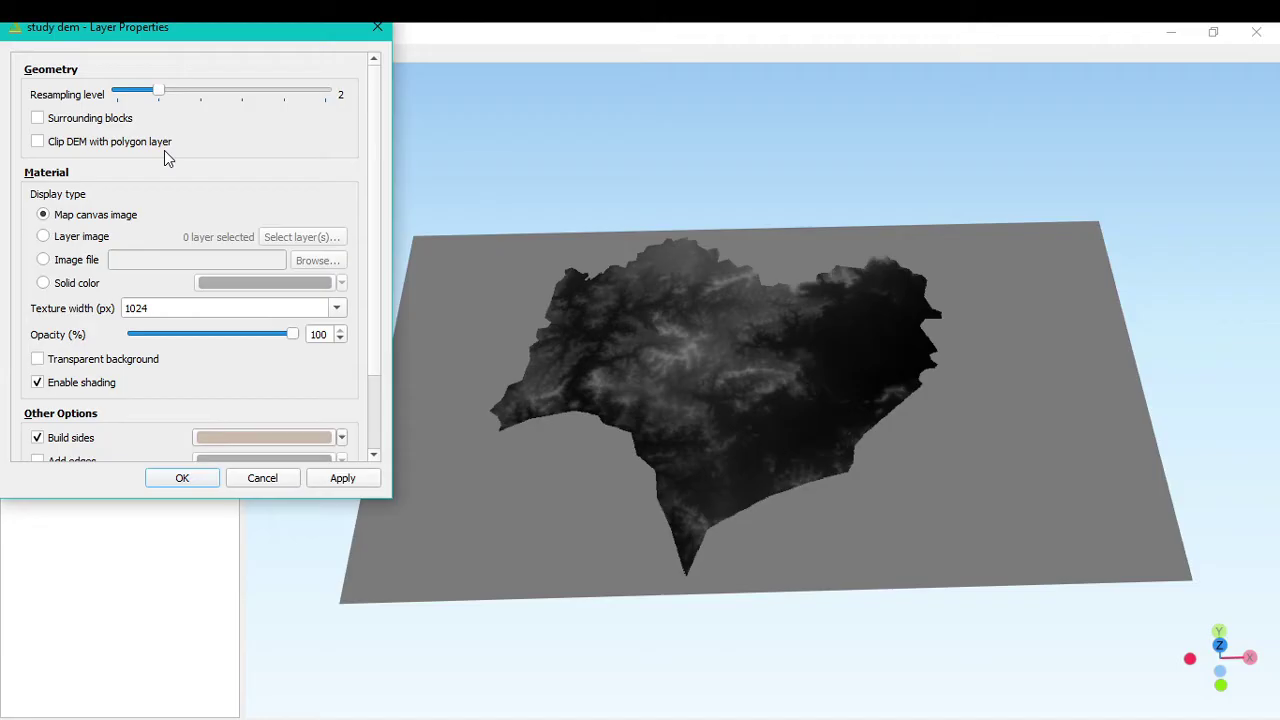
{"action": "left_click", "coordinate": [37, 142]}
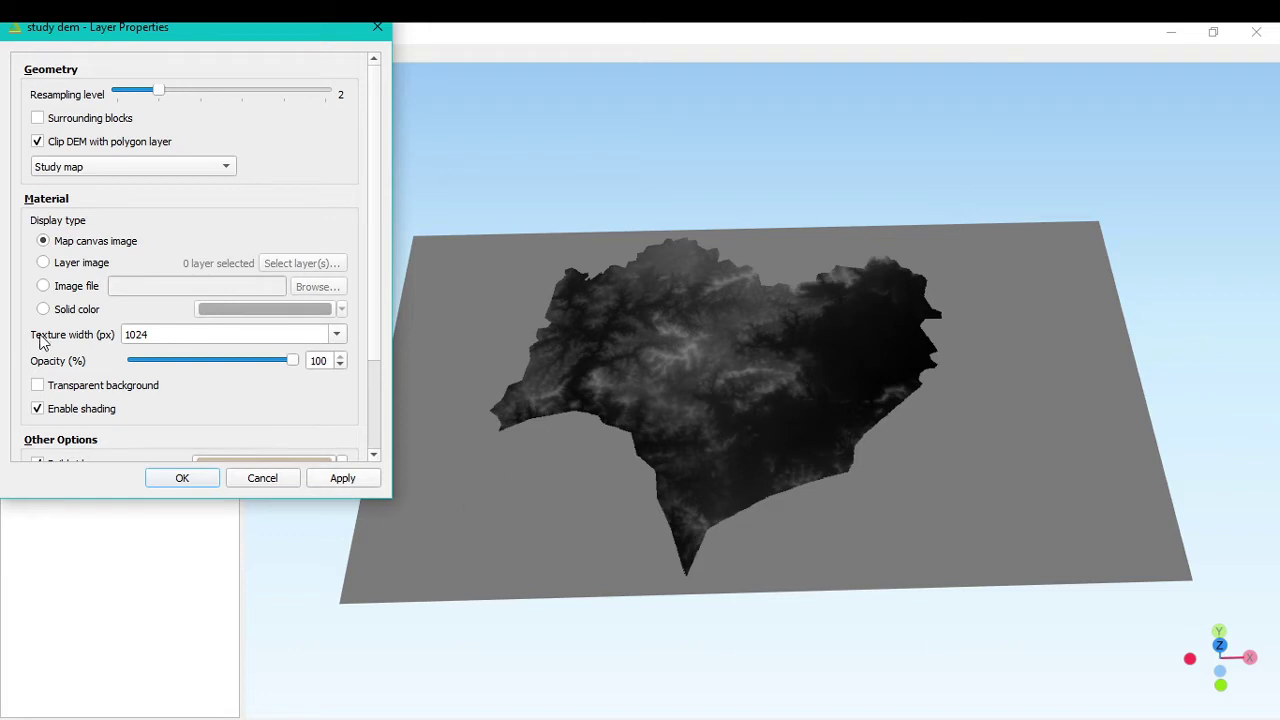
{"action": "left_click", "coordinate": [336, 334]}
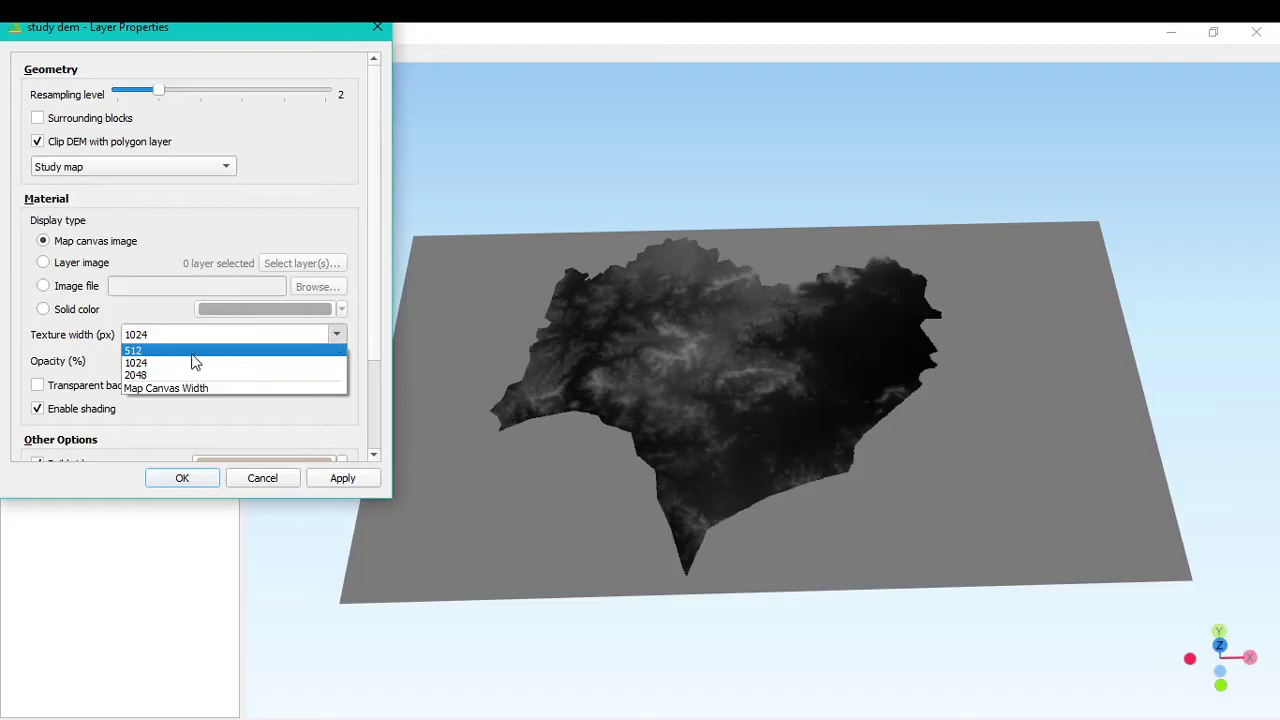
{"action": "left_click", "coordinate": [136, 376]}
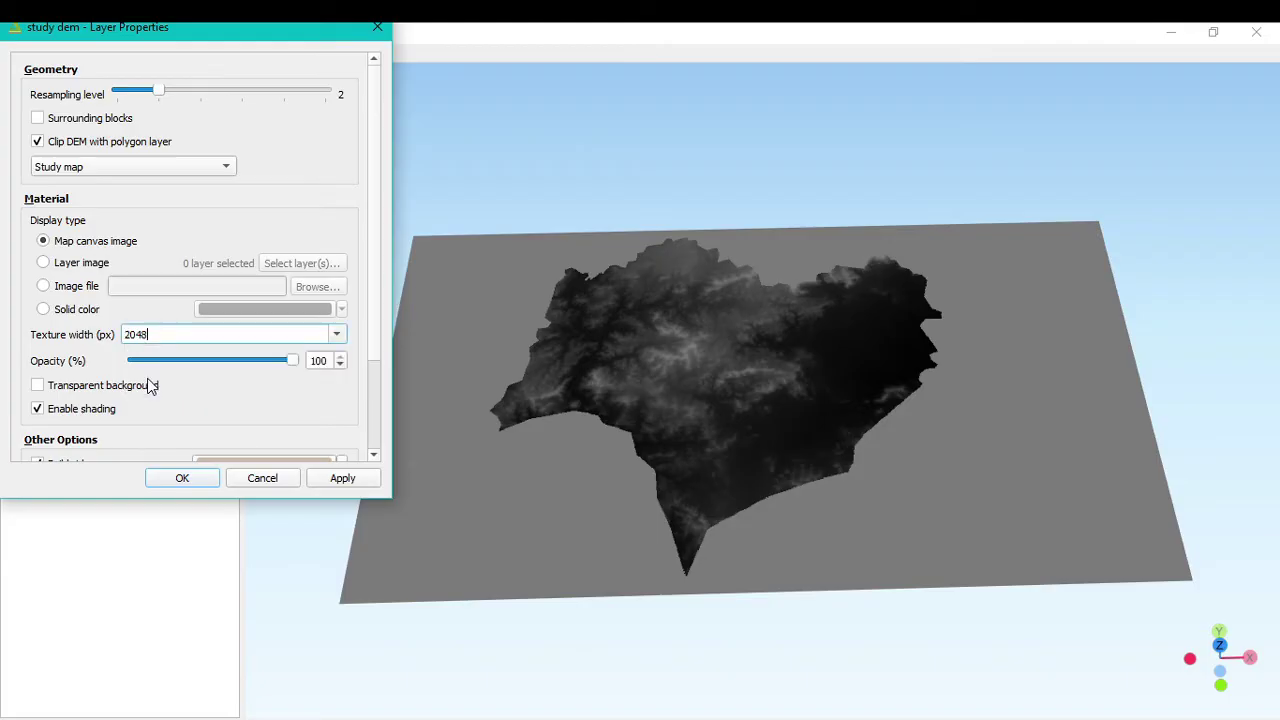
{"action": "left_click", "coordinate": [345, 479]}
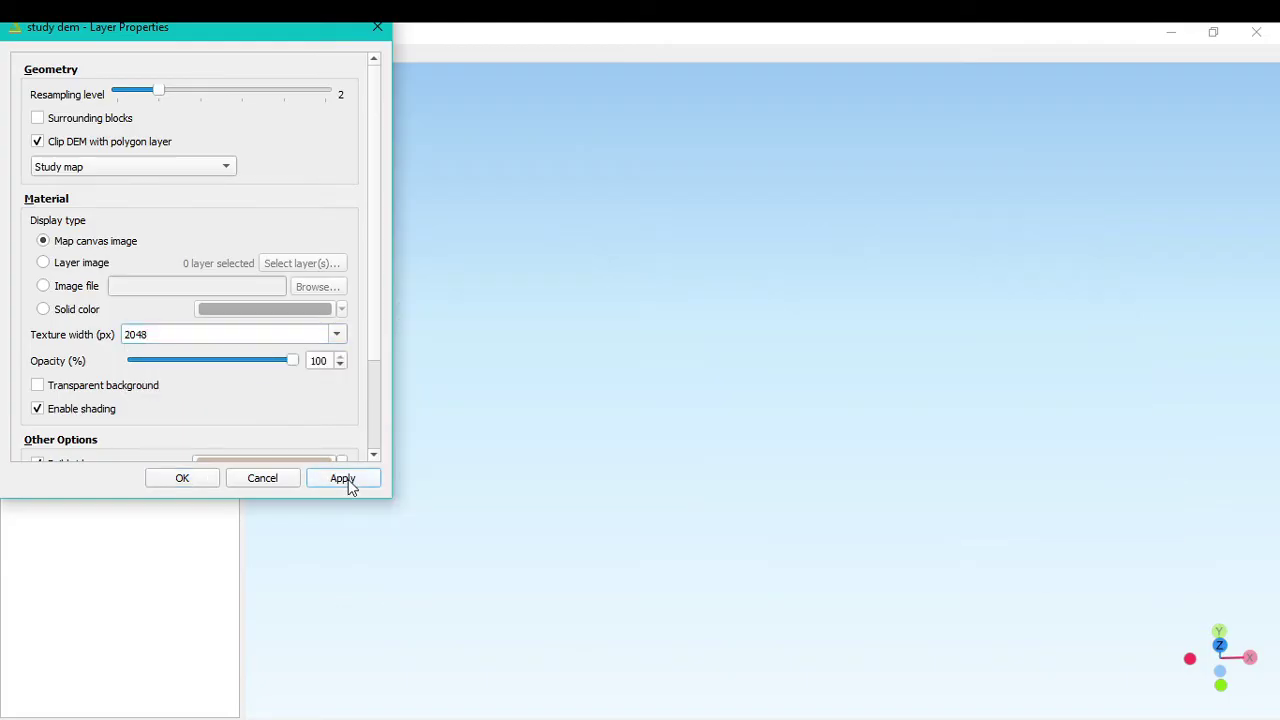
{"action": "left_click", "coordinate": [189, 488]}
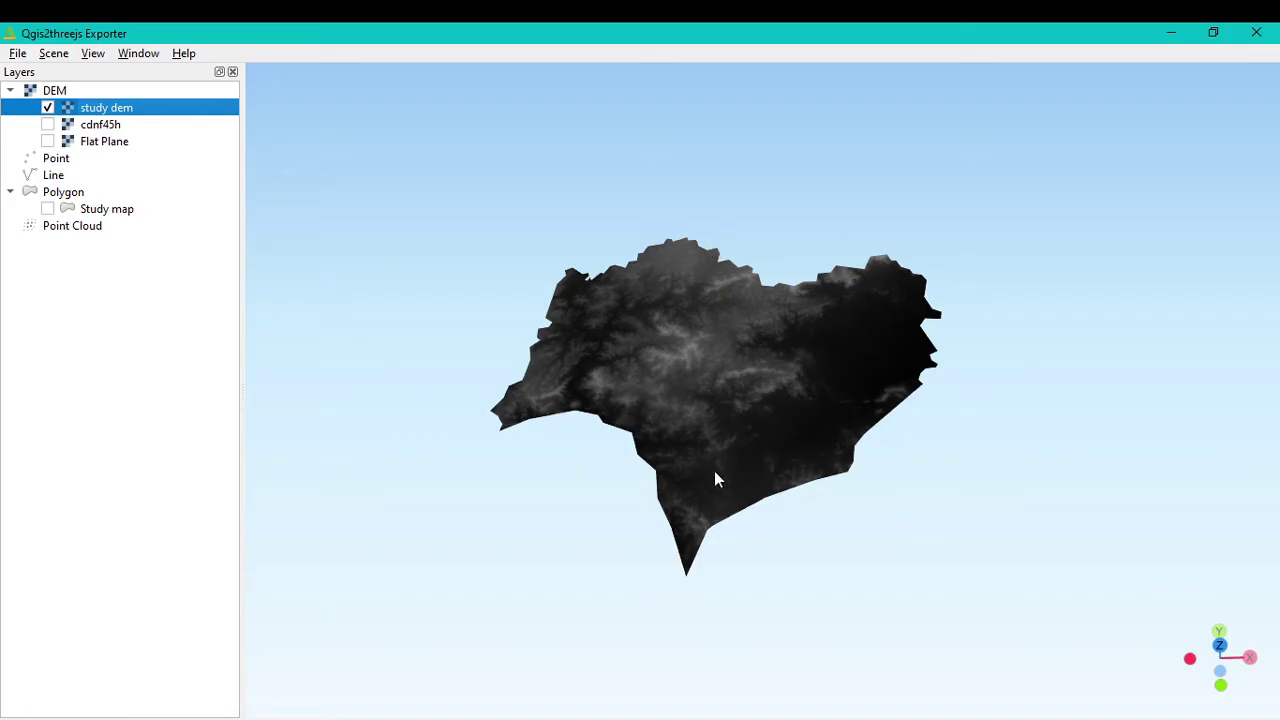
Set the scene's vertical exaggeration to 3 and apply it.
{"action": "left_click", "coordinate": [50, 55]}
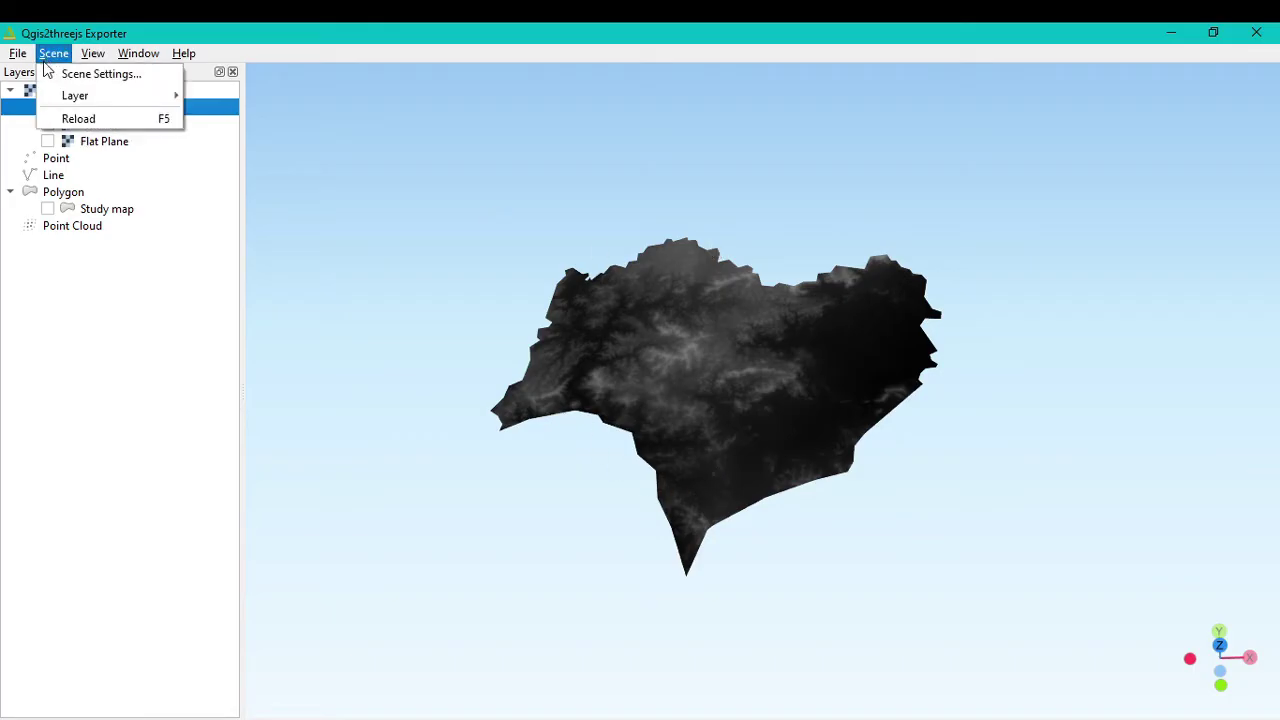
{"action": "left_click", "coordinate": [98, 76]}
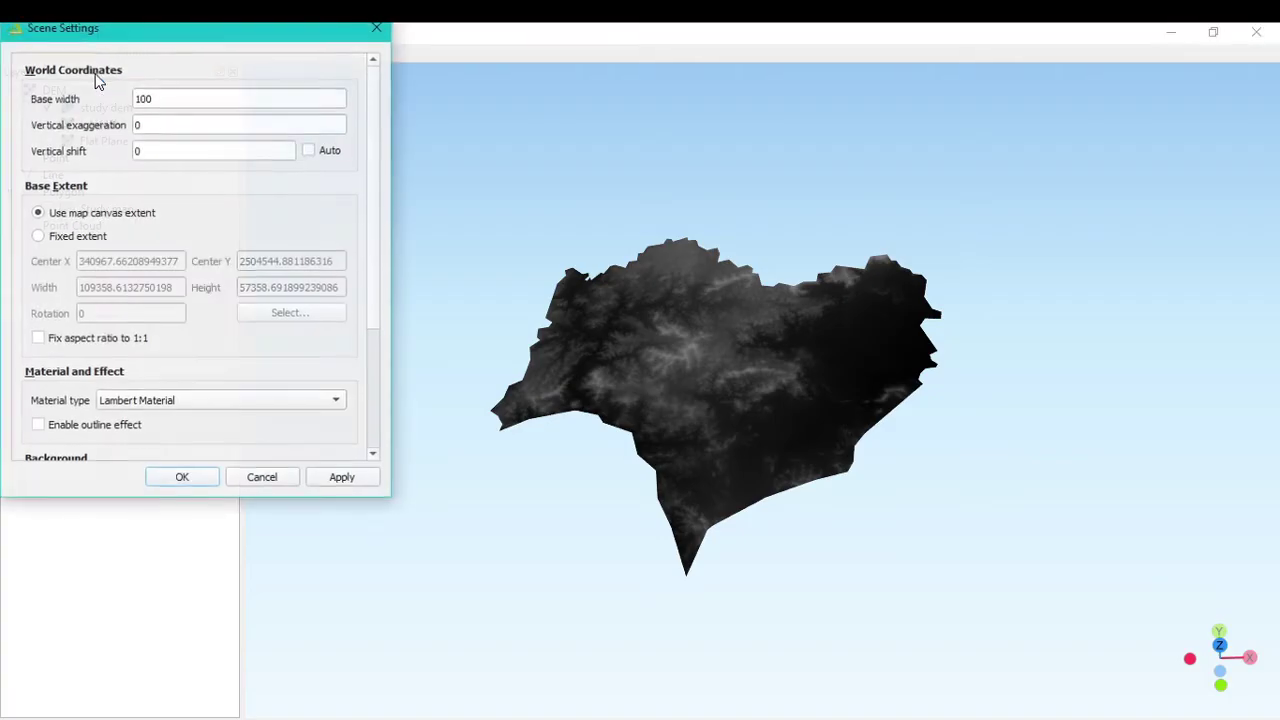
{"action": "left_click_drag", "start_coordinate": [104, 37], "coordinate": [199, 106]}
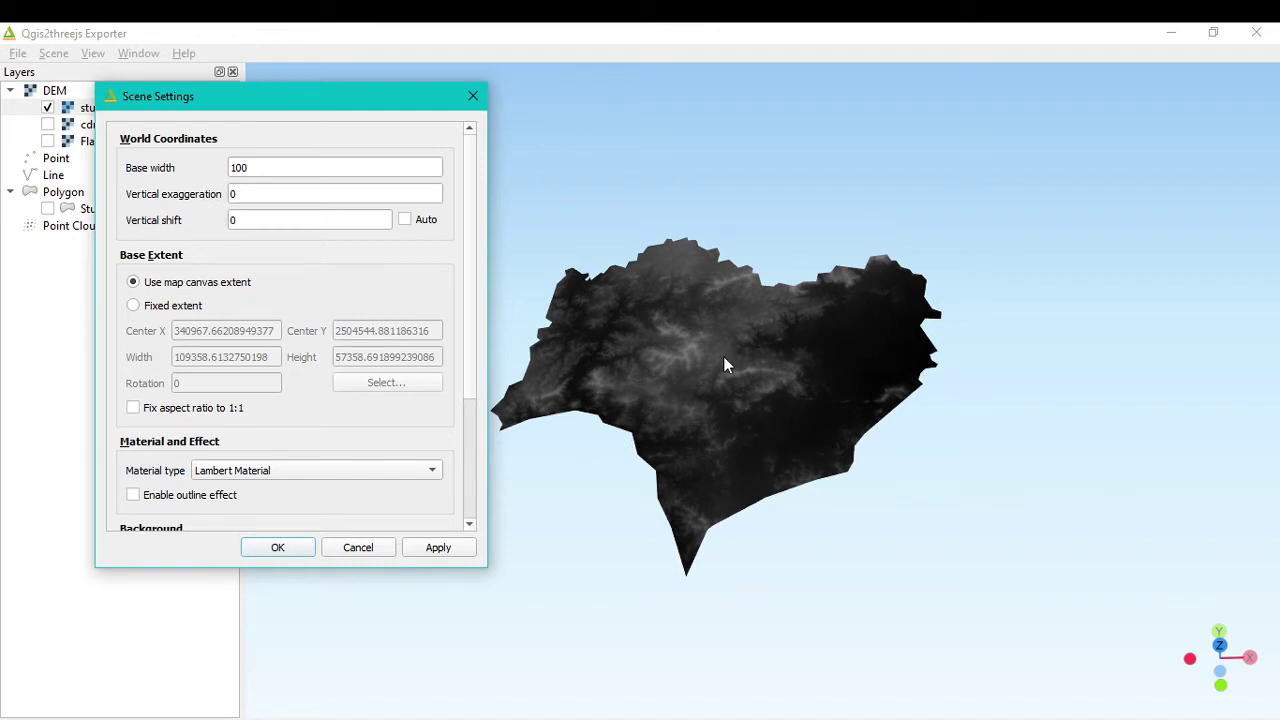
{"action": "double_click", "coordinate": [236, 196]}
{"action": "left_click", "coordinate": [436, 550]}
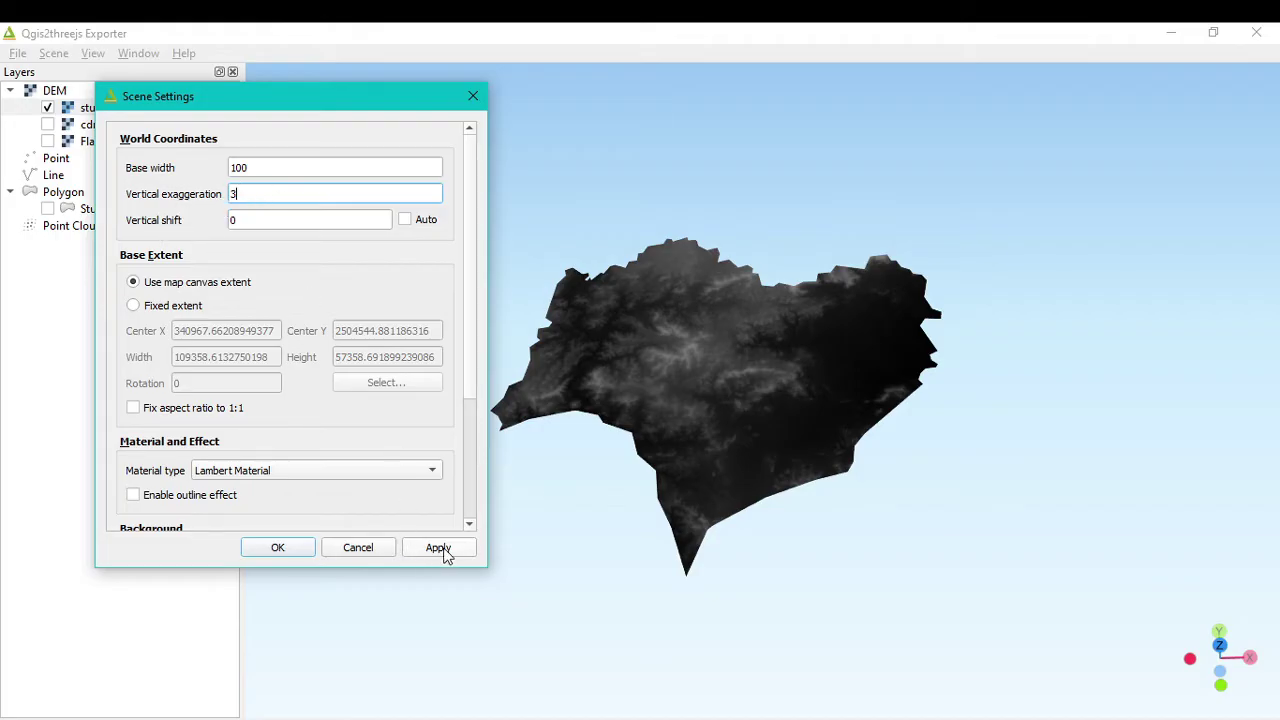
{"action": "left_click", "coordinate": [281, 546]}
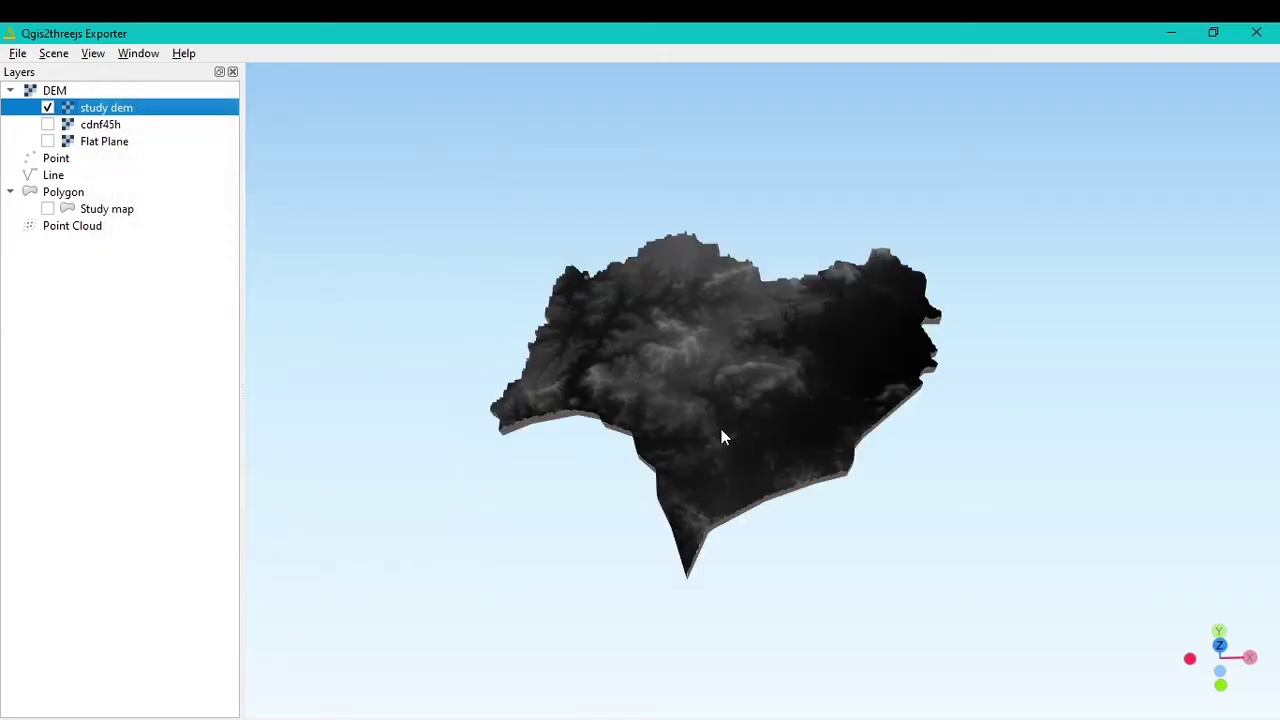
Inspect the terrain from several angles and set the scene's vertical exaggeration to 10.
{"action": "left_click_drag", "start_coordinate": [710, 484], "coordinate": [714, 349]}
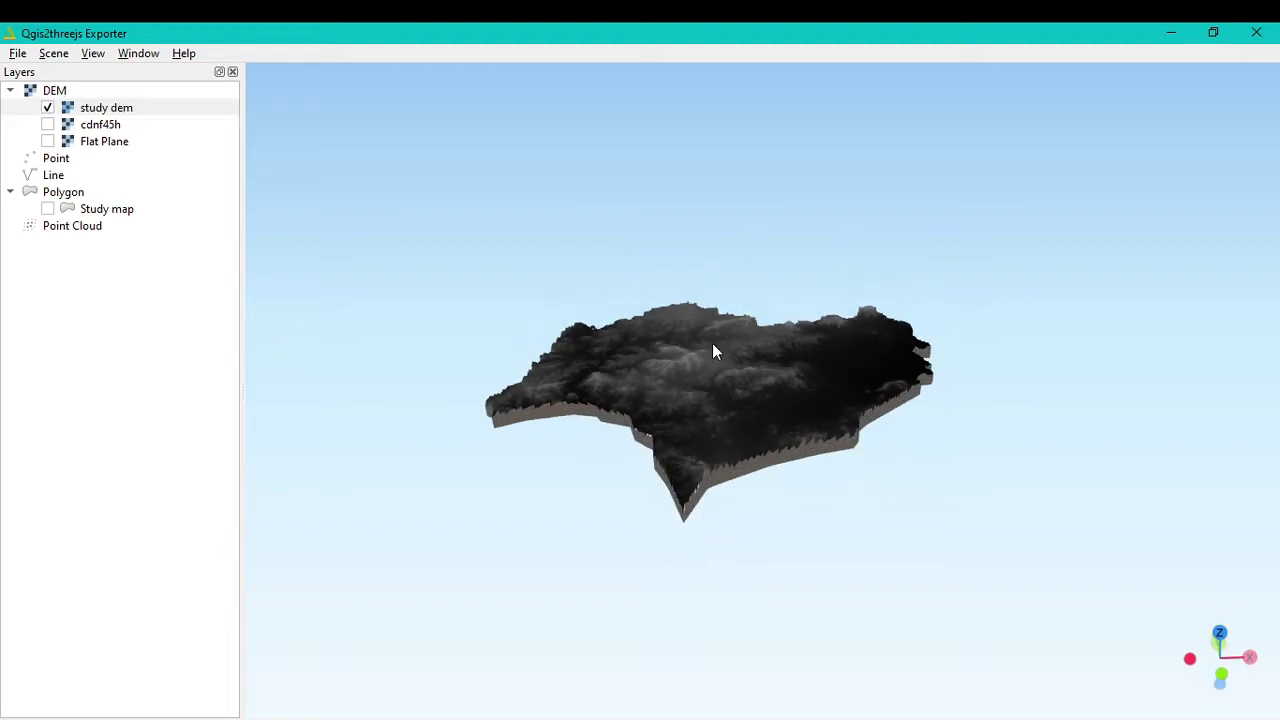
{"action": "left_click_drag", "start_coordinate": [643, 397], "coordinate": [803, 471]}
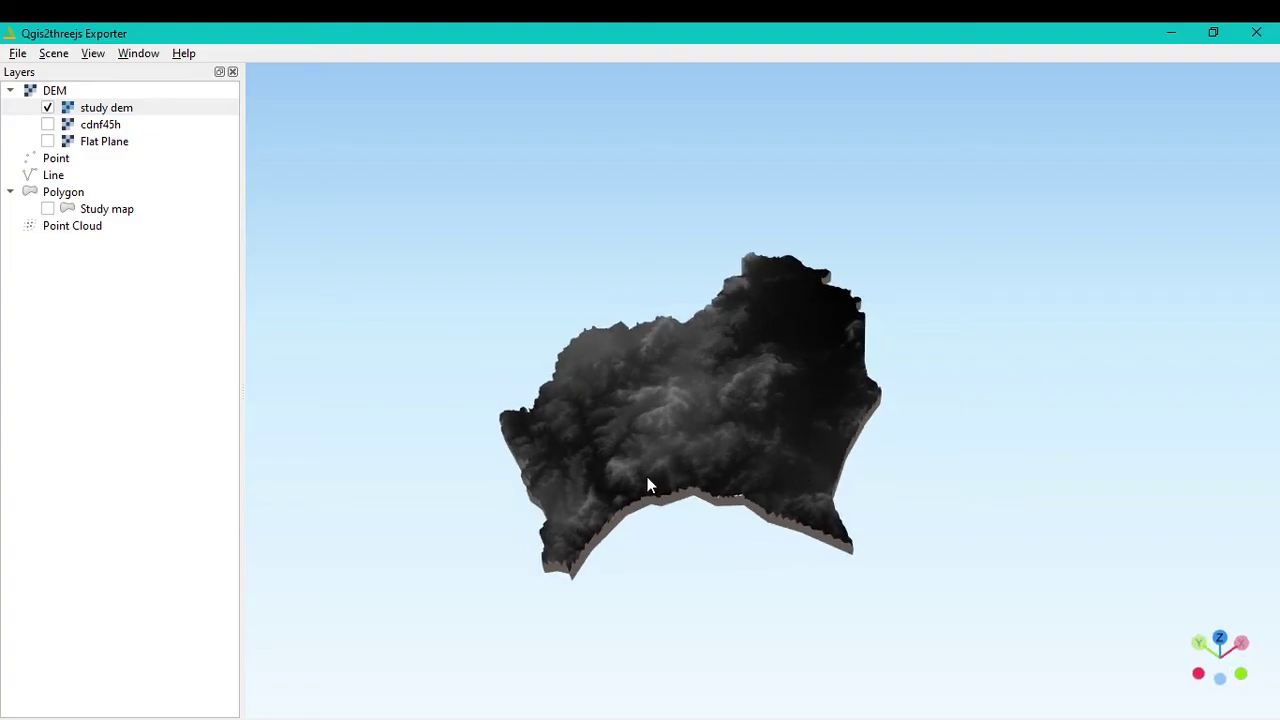
{"action": "left_click_drag", "start_coordinate": [651, 486], "coordinate": [769, 396]}
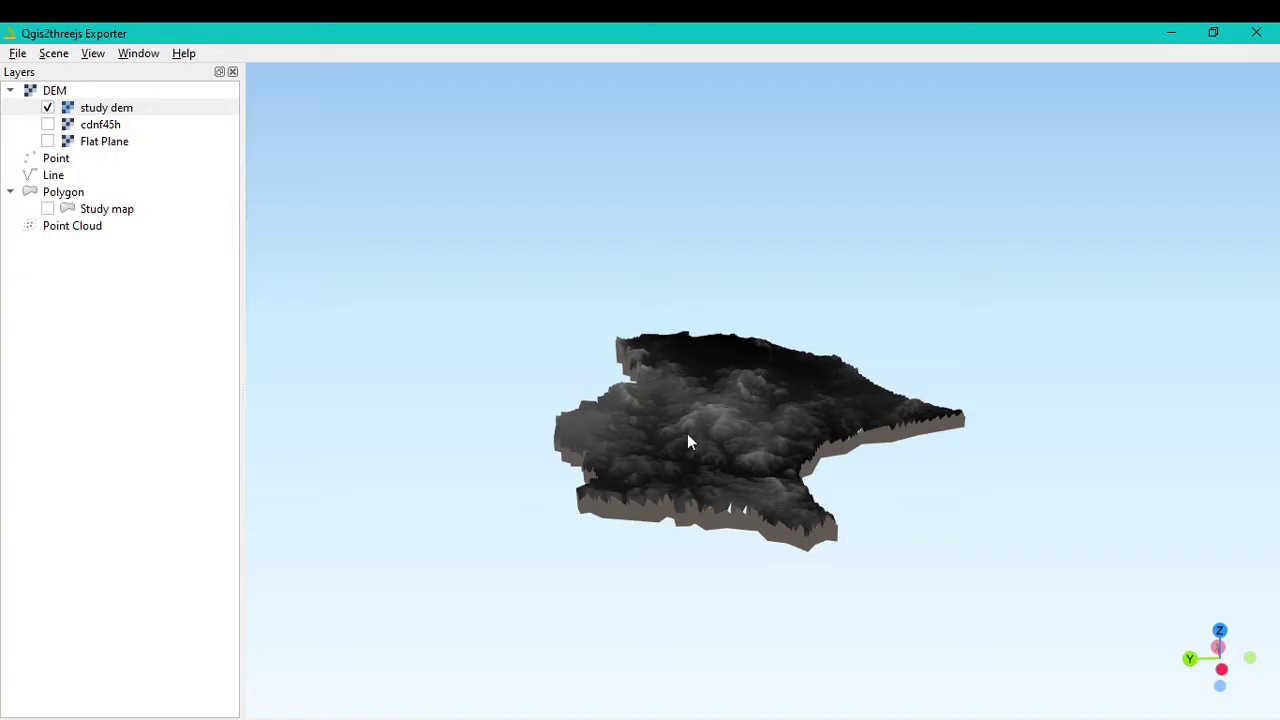
{"action": "scroll", "coordinate": [687, 442], "scroll_direction": "up", "scroll_amount": 3}
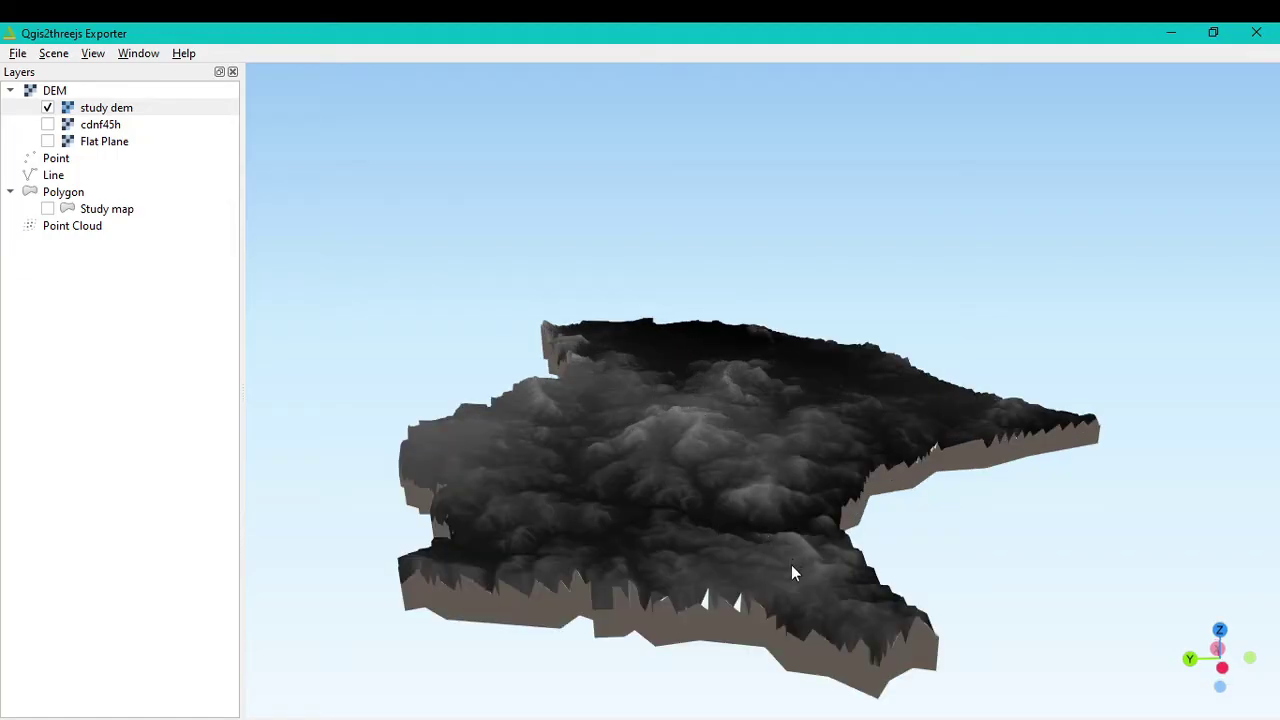
{"action": "left_click_drag", "start_coordinate": [792, 566], "coordinate": [700, 567]}
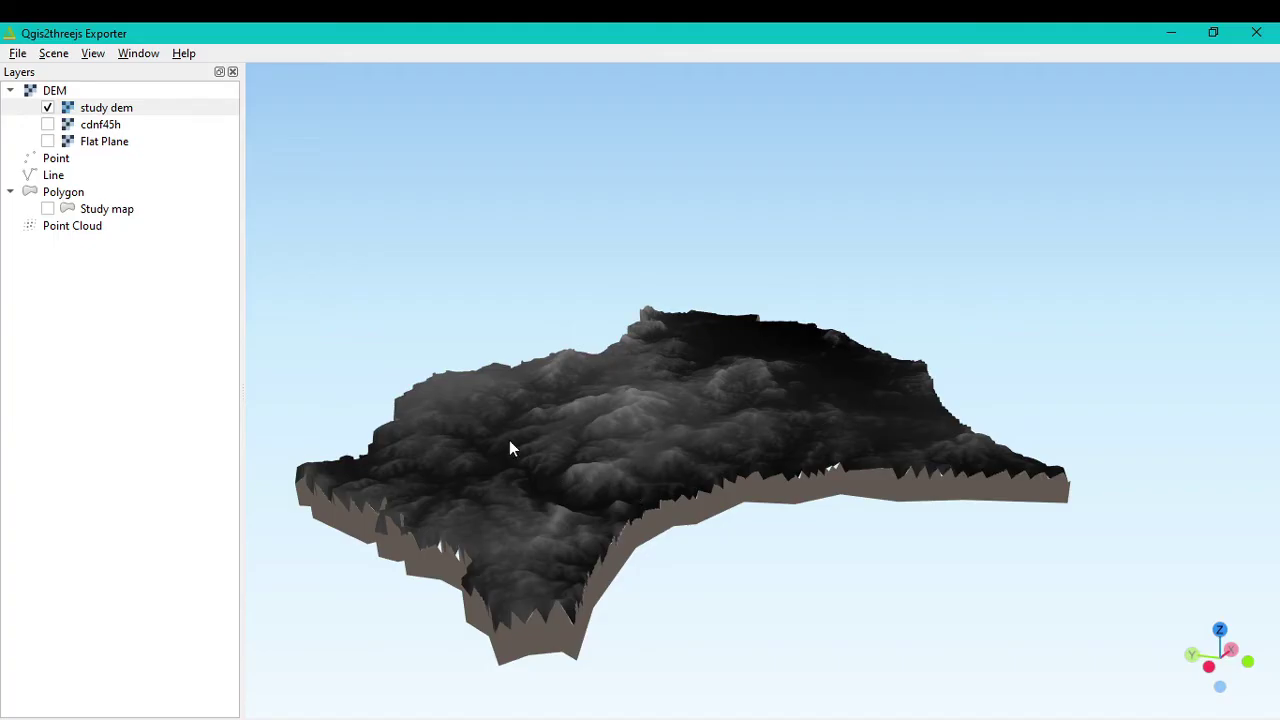
{"action": "left_click", "coordinate": [54, 55]}
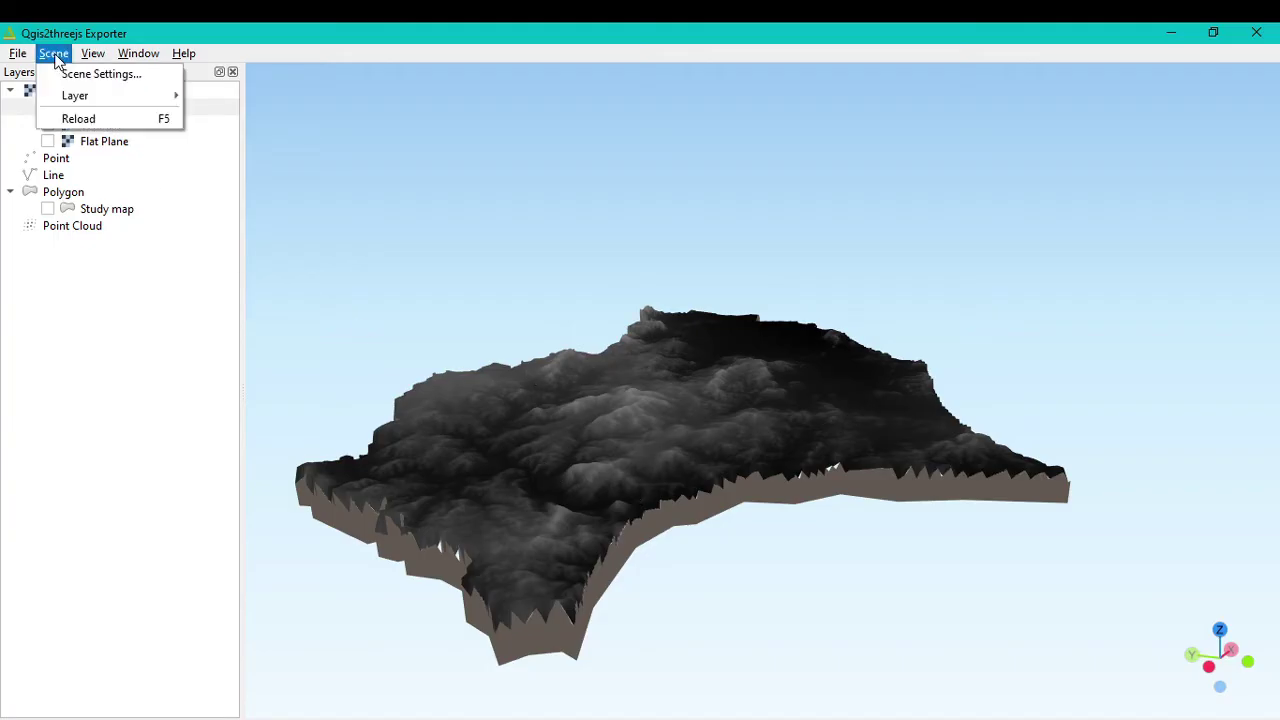
{"action": "left_click", "coordinate": [68, 74]}
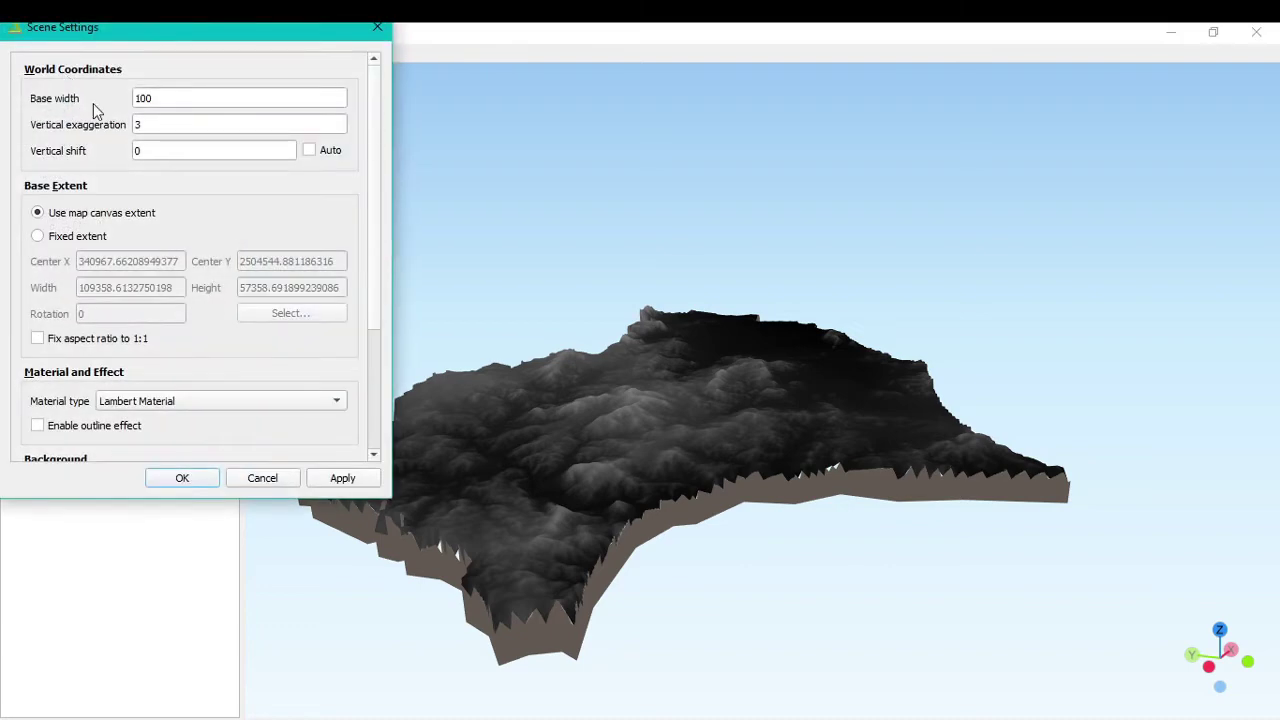
{"action": "double_click", "coordinate": [140, 124]}
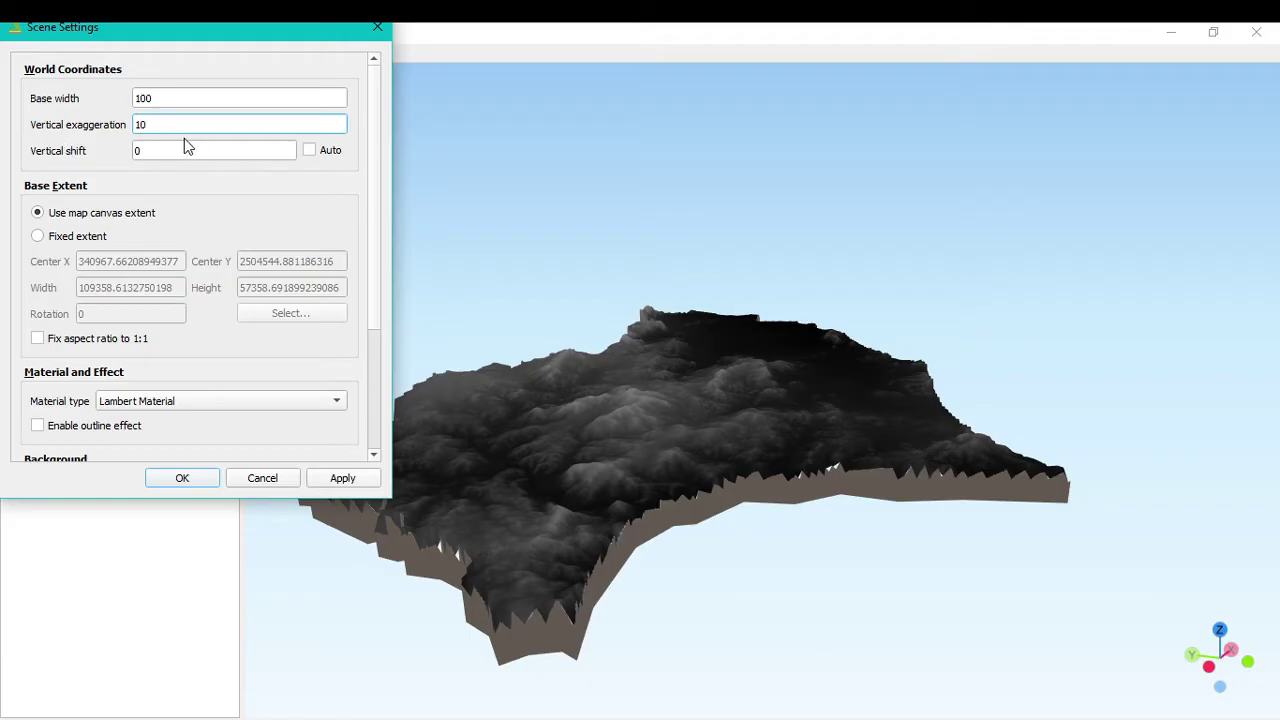
{"action": "left_click", "coordinate": [340, 480]}
{"action": "left_click", "coordinate": [190, 478]}
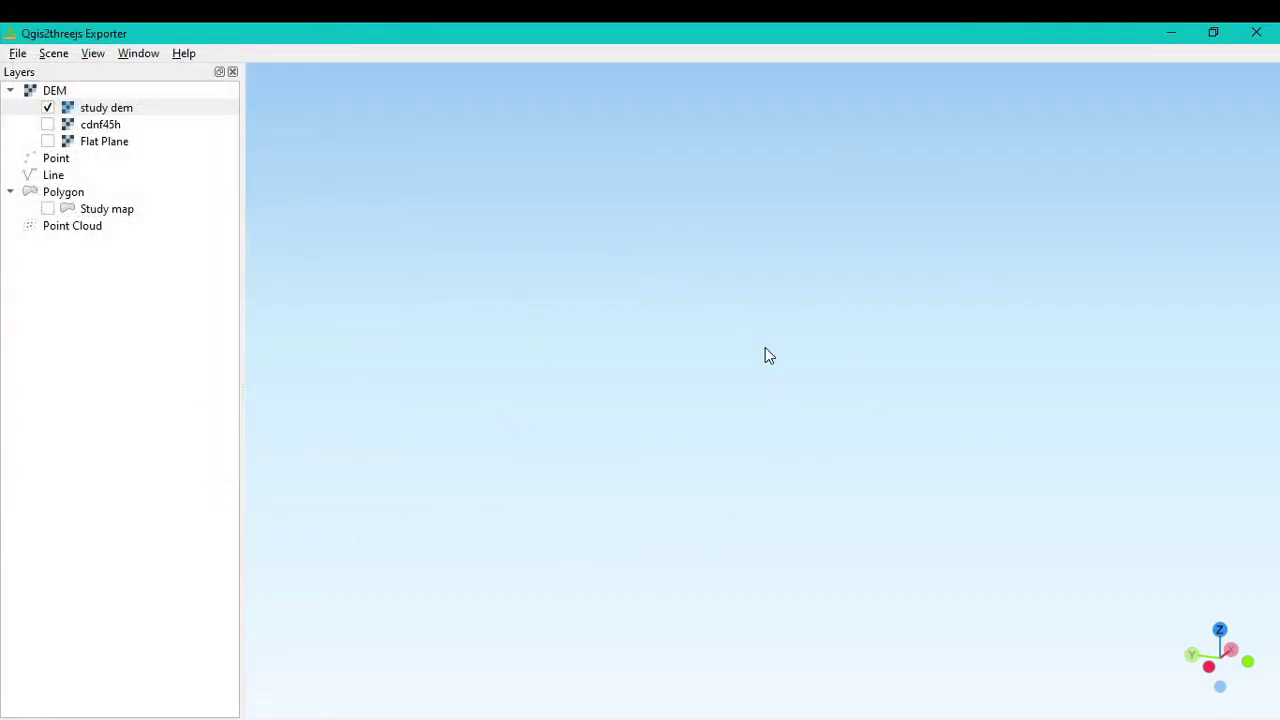
Examine the exaggerated 3D terrain's relief from several sides and close up.
{"action": "left_click_drag", "start_coordinate": [810, 418], "coordinate": [750, 435]}
{"action": "left_click_drag", "start_coordinate": [571, 443], "coordinate": [724, 450]}
{"action": "left_click_drag", "start_coordinate": [845, 444], "coordinate": [614, 471]}
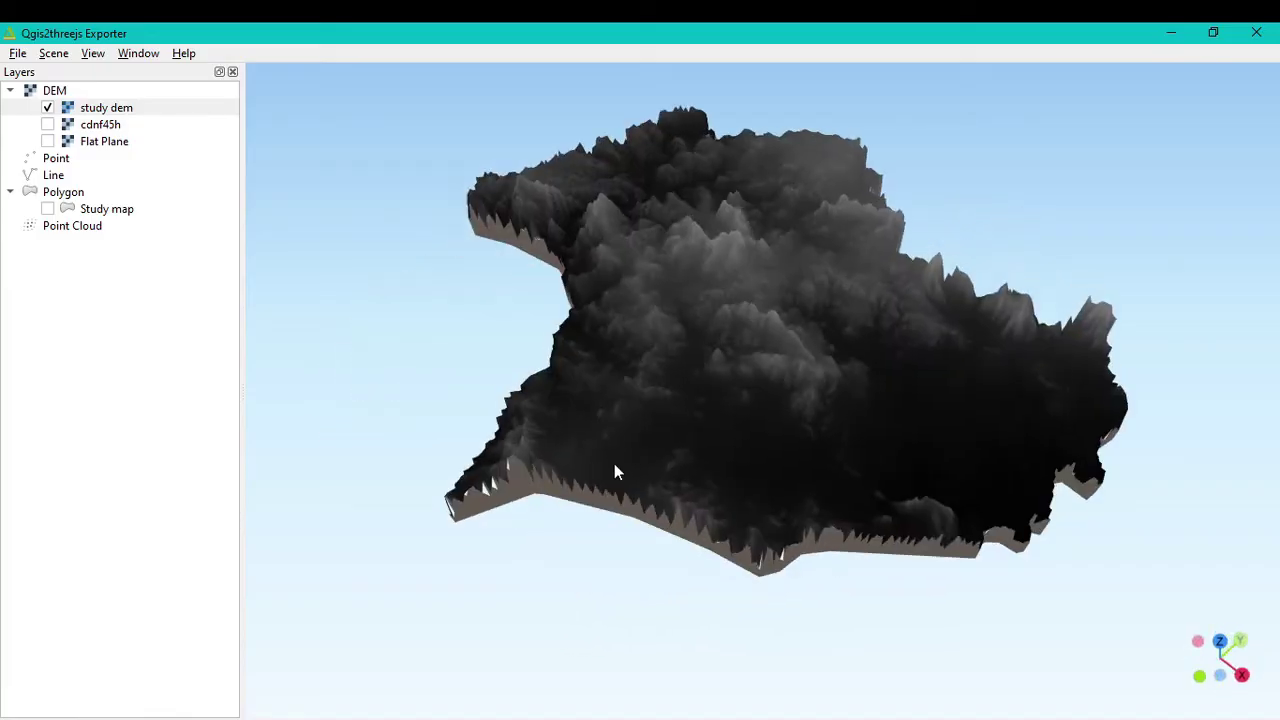
{"action": "left_click_drag", "start_coordinate": [940, 457], "coordinate": [715, 410]}
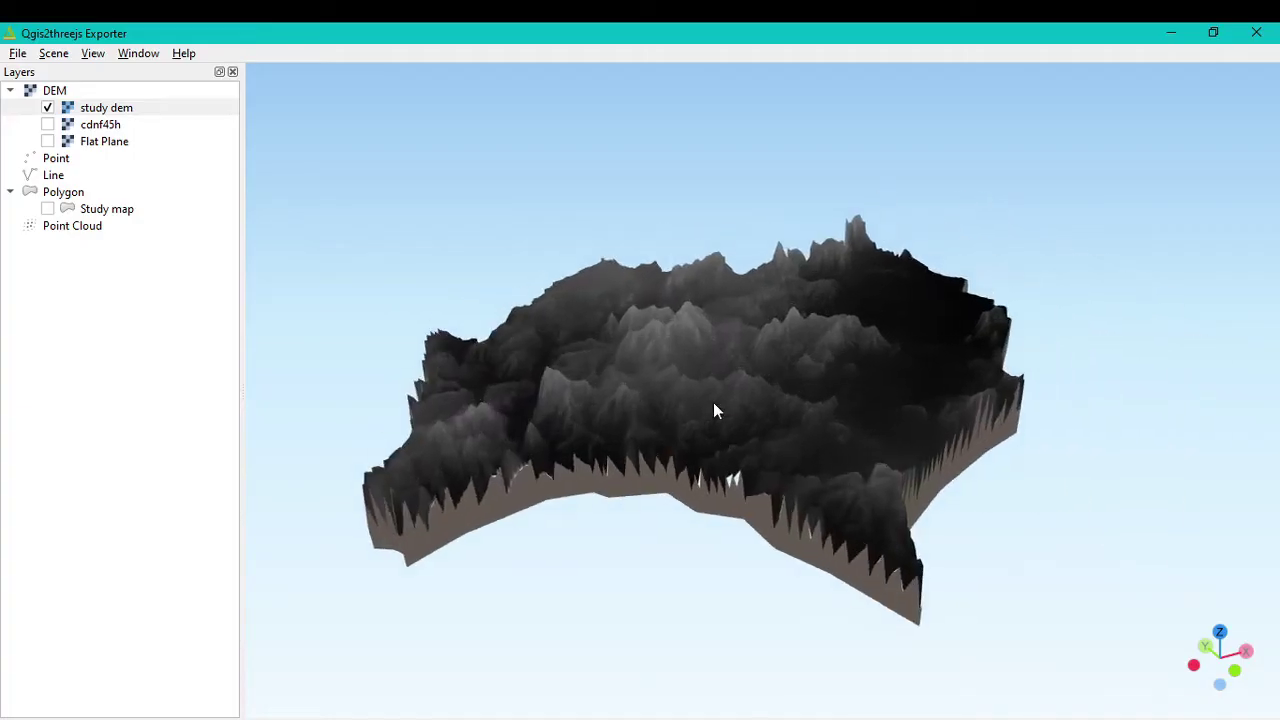
{"action": "scroll", "coordinate": [713, 408], "scroll_direction": "up", "scroll_amount": 2}
{"action": "left_click", "coordinate": [677, 394]}
{"action": "left_click", "coordinate": [521, 71]}
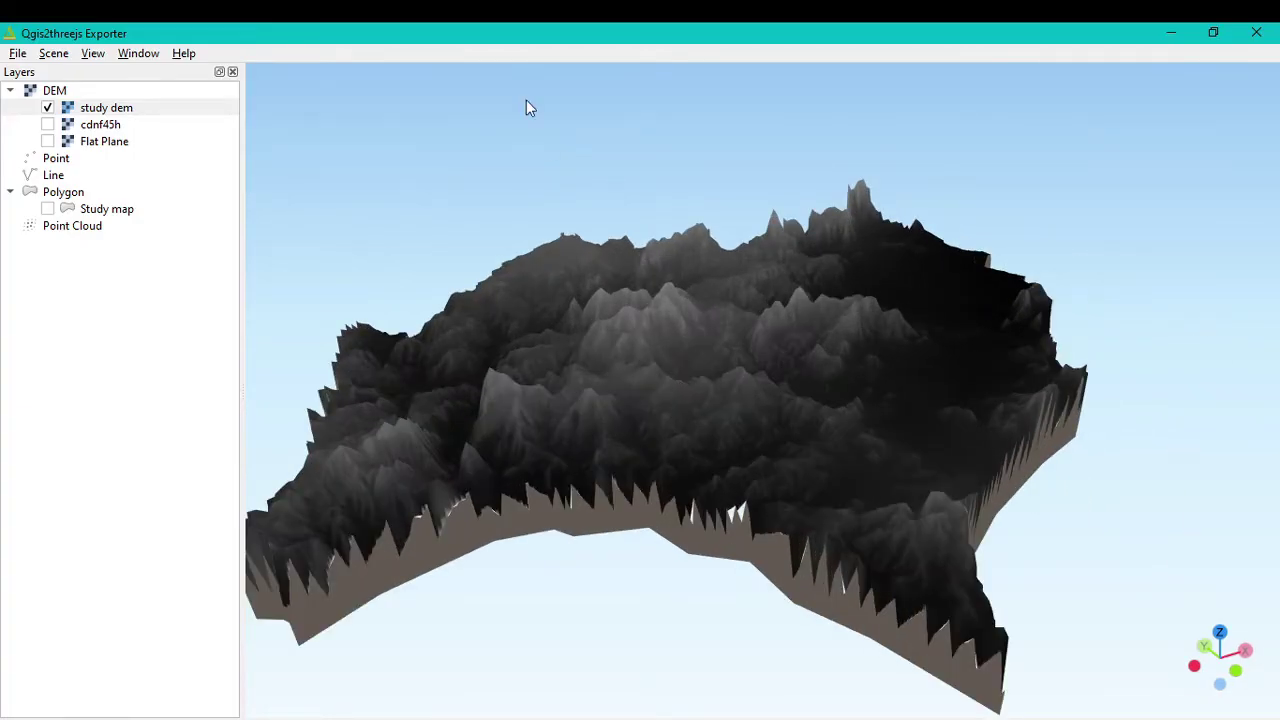
{"action": "left_click_drag", "start_coordinate": [623, 305], "coordinate": [680, 298]}
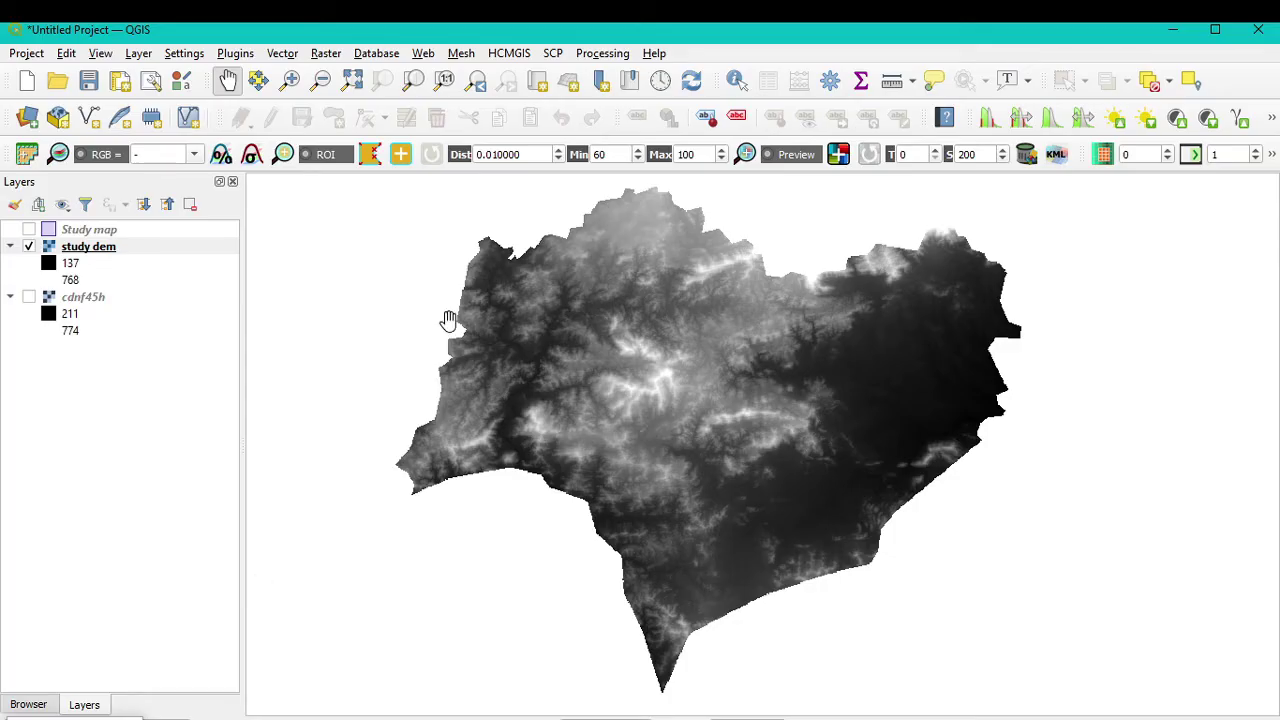
Change the study dem layer's symbology render type to Singleband pseudocolor.
{"action": "right_click", "coordinate": [82, 250]}
{"action": "left_click", "coordinate": [138, 256]}
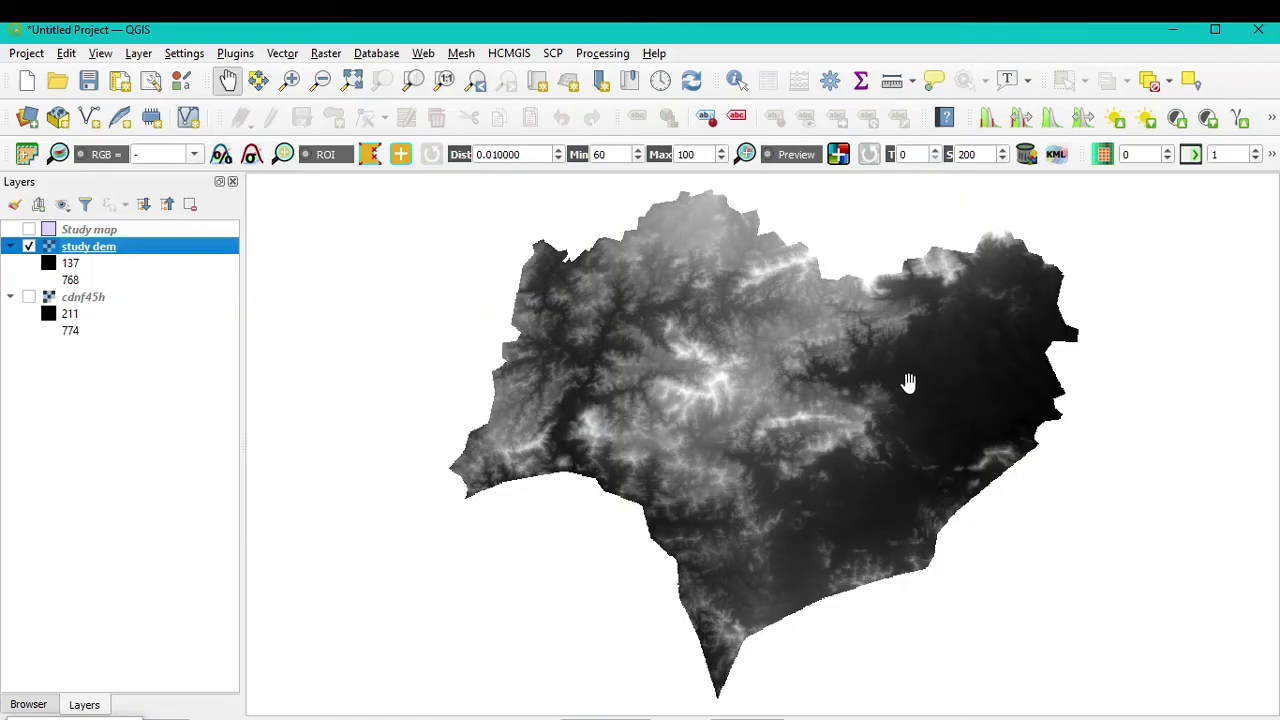
{"action": "right_click", "coordinate": [80, 250]}
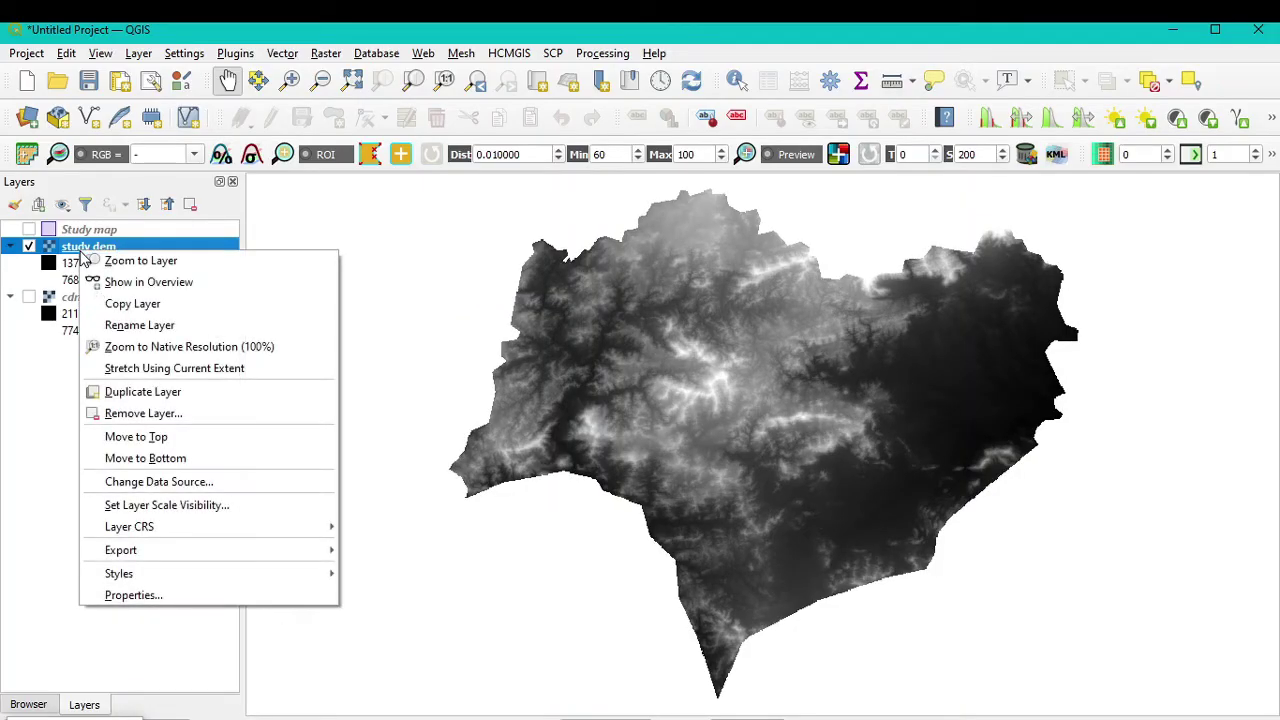
{"action": "left_click", "coordinate": [130, 596]}
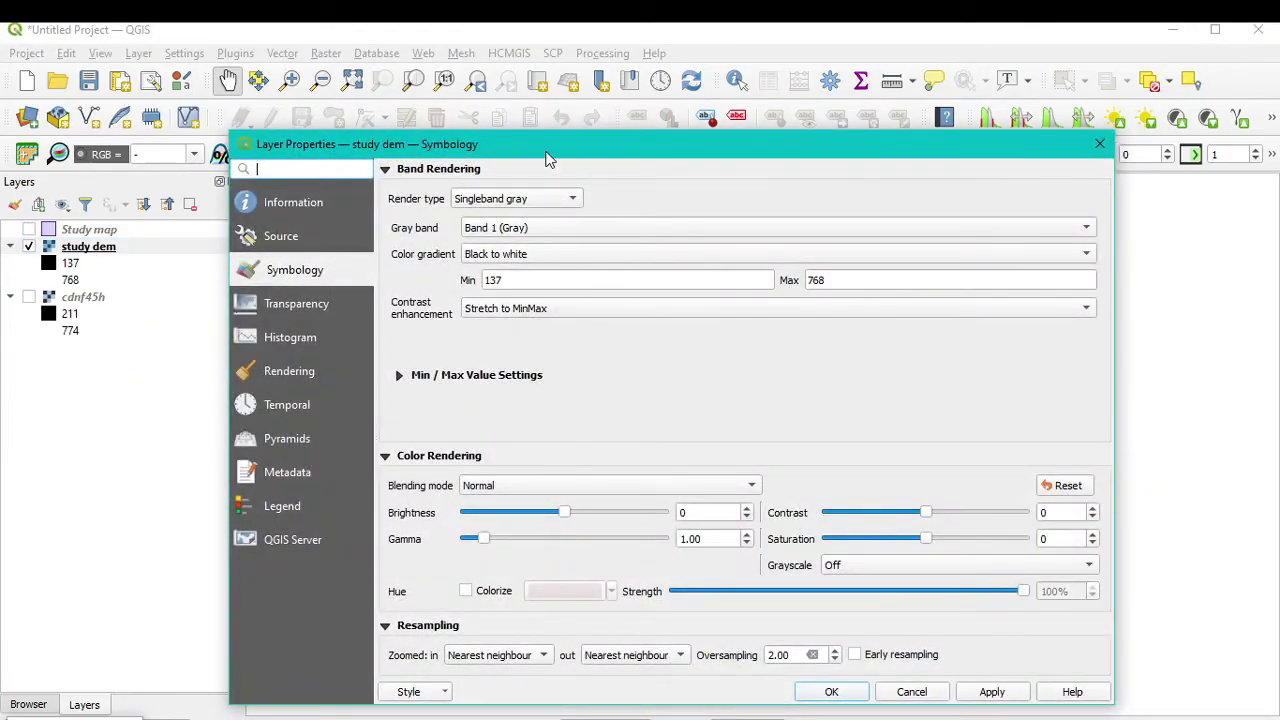
{"action": "left_click_drag", "start_coordinate": [547, 142], "coordinate": [555, 57]}
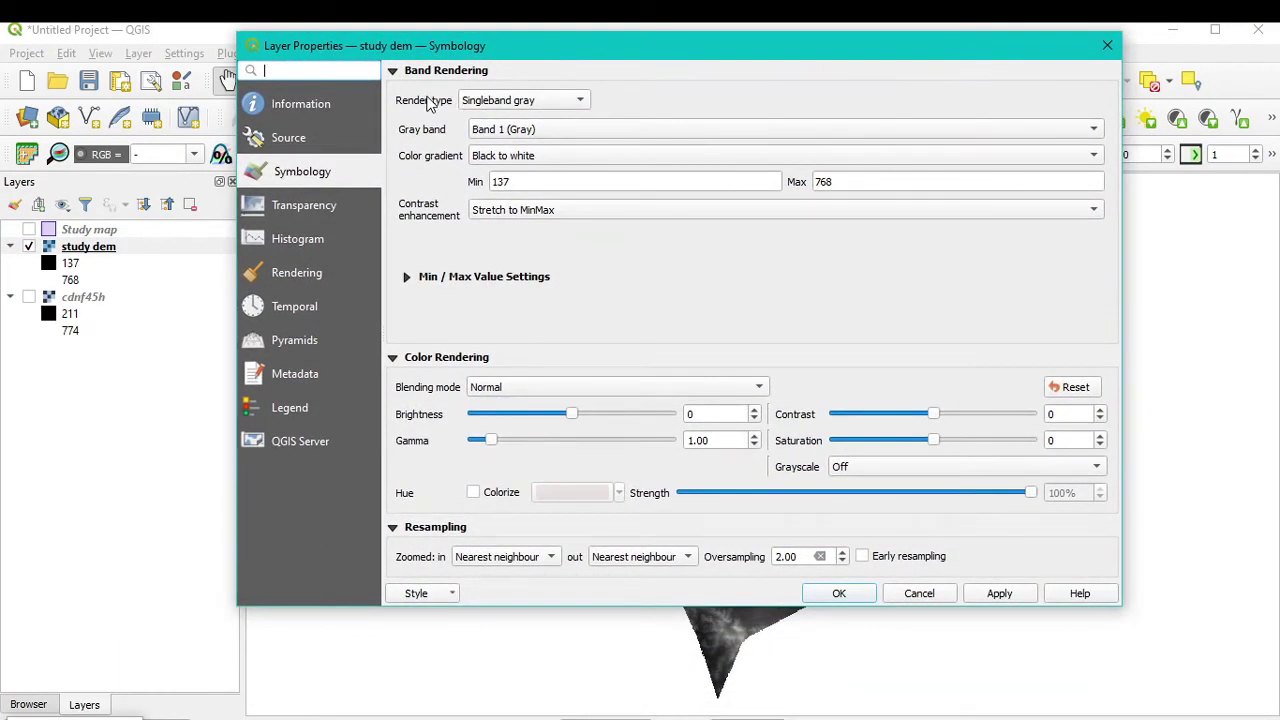
{"action": "left_click", "coordinate": [490, 101]}
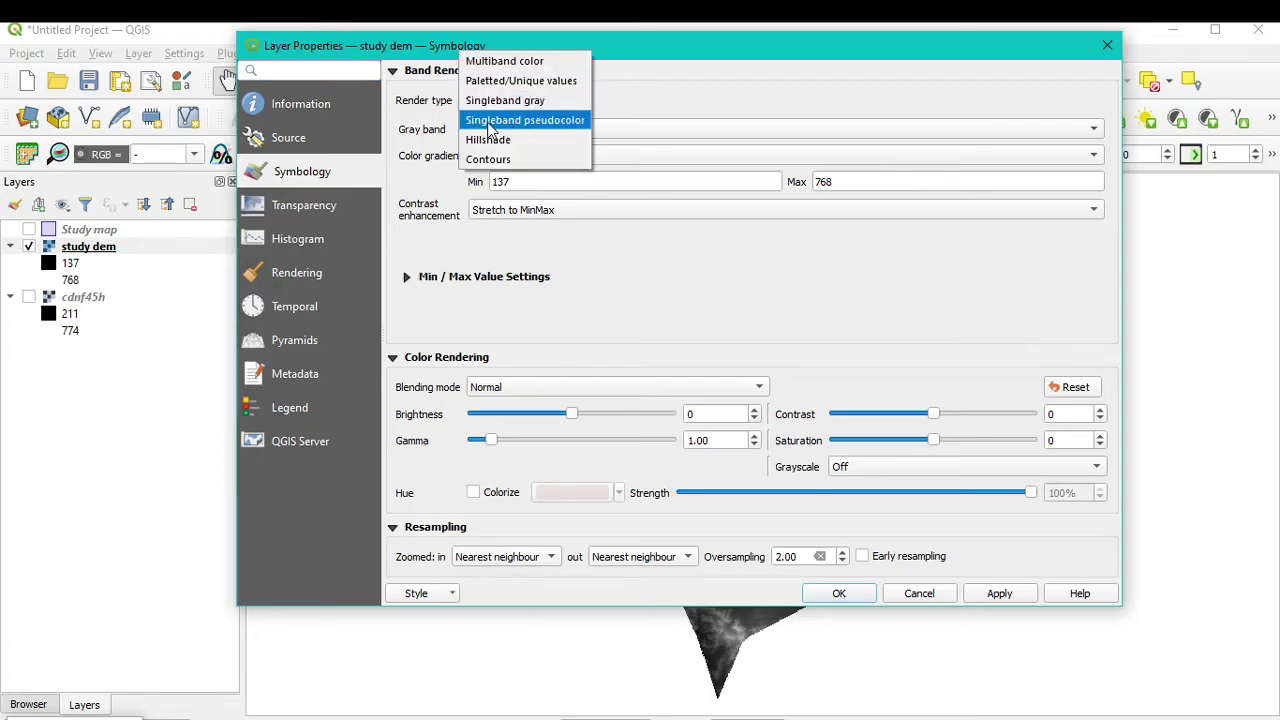
{"action": "left_click", "coordinate": [522, 120]}
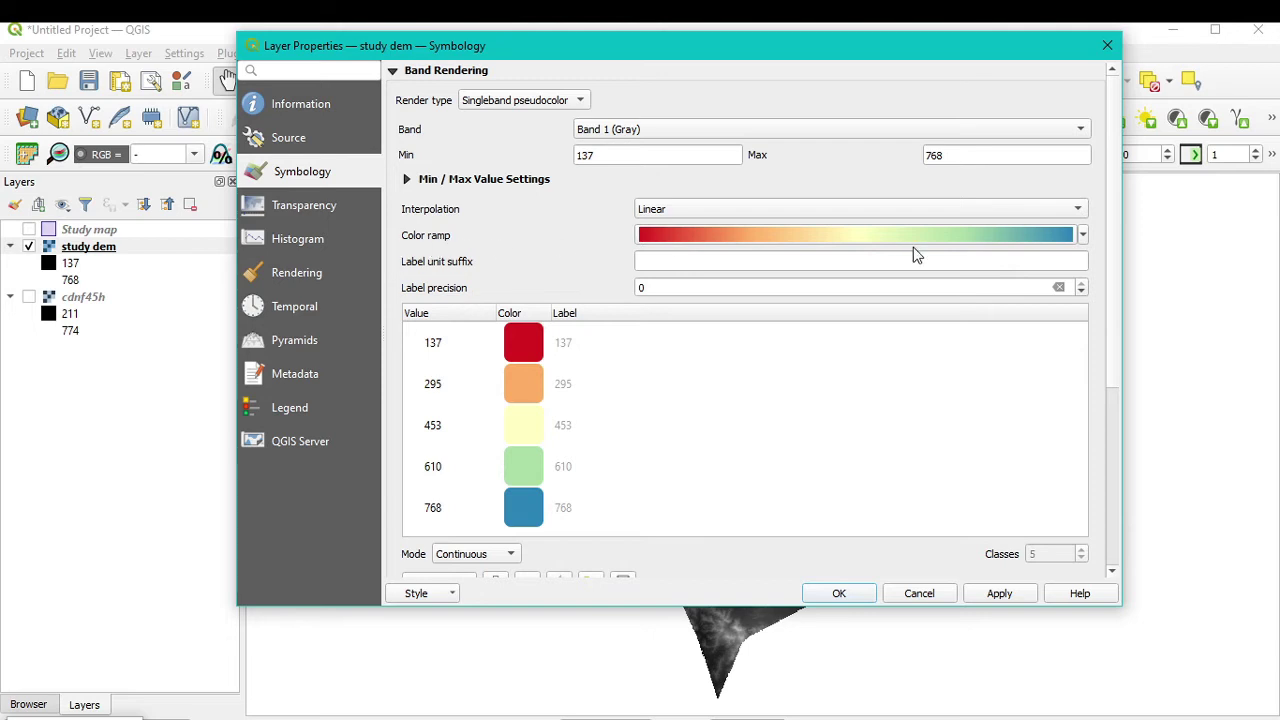
Create a new gradient color ramp for the layer and add a light blue #8aa2f1 stop at 18.9 %.
{"action": "left_click", "coordinate": [1084, 238]}
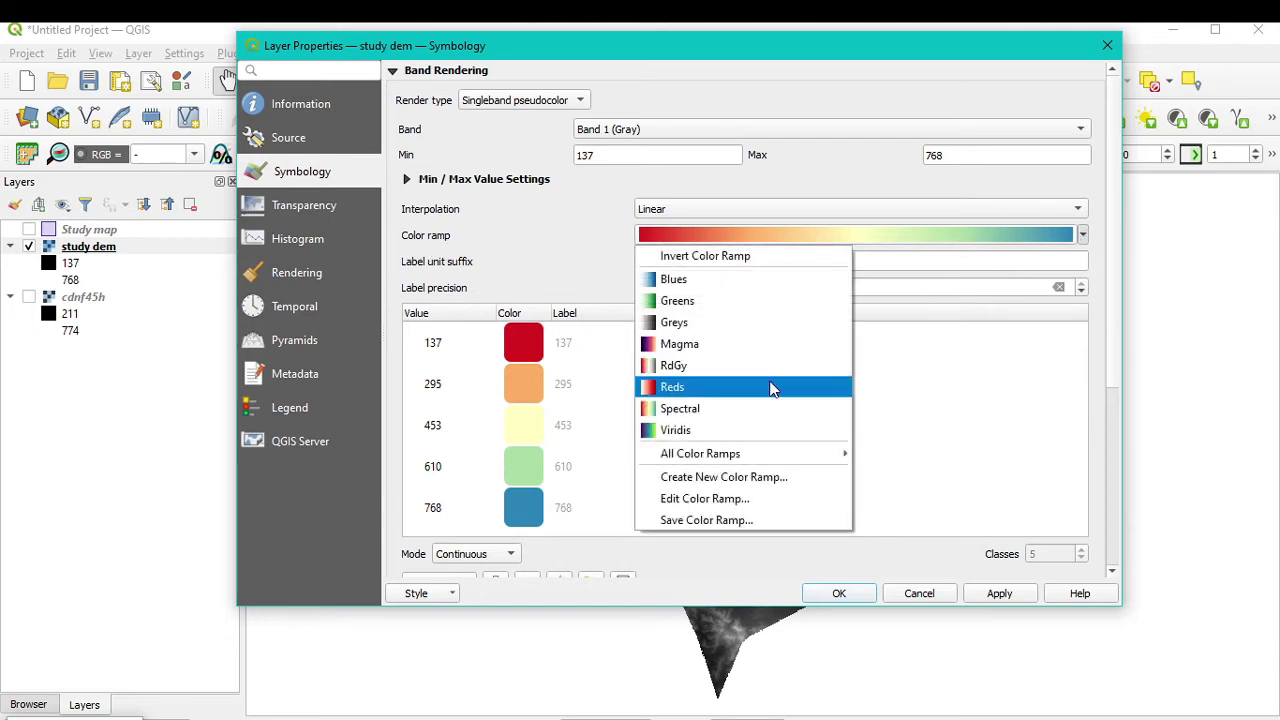
{"action": "left_click", "coordinate": [726, 479]}
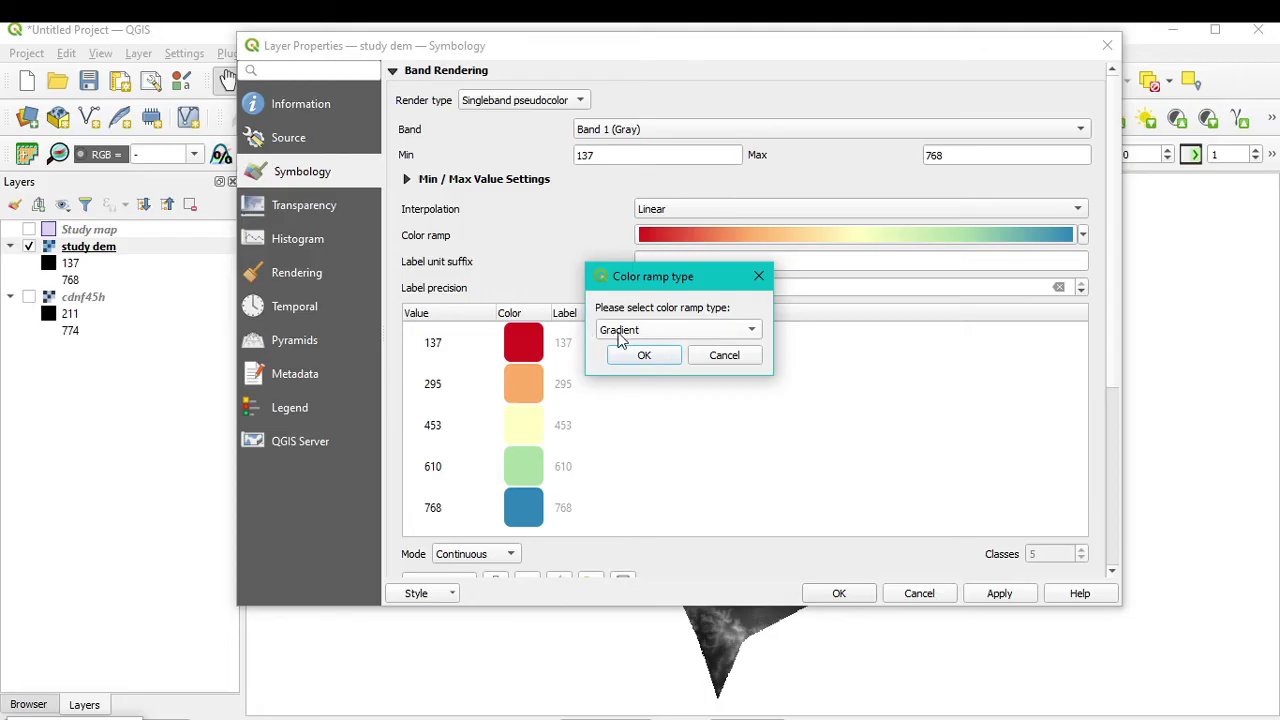
{"action": "left_click", "coordinate": [644, 357]}
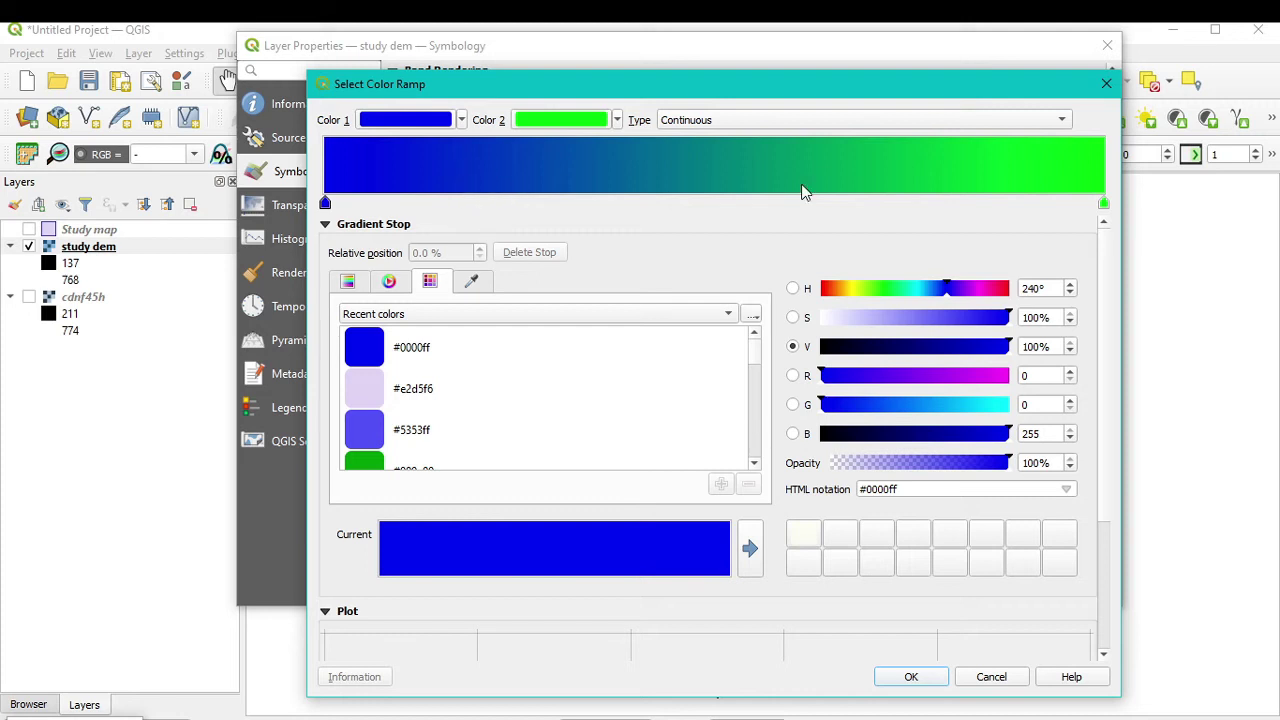
{"action": "double_click", "coordinate": [474, 203]}
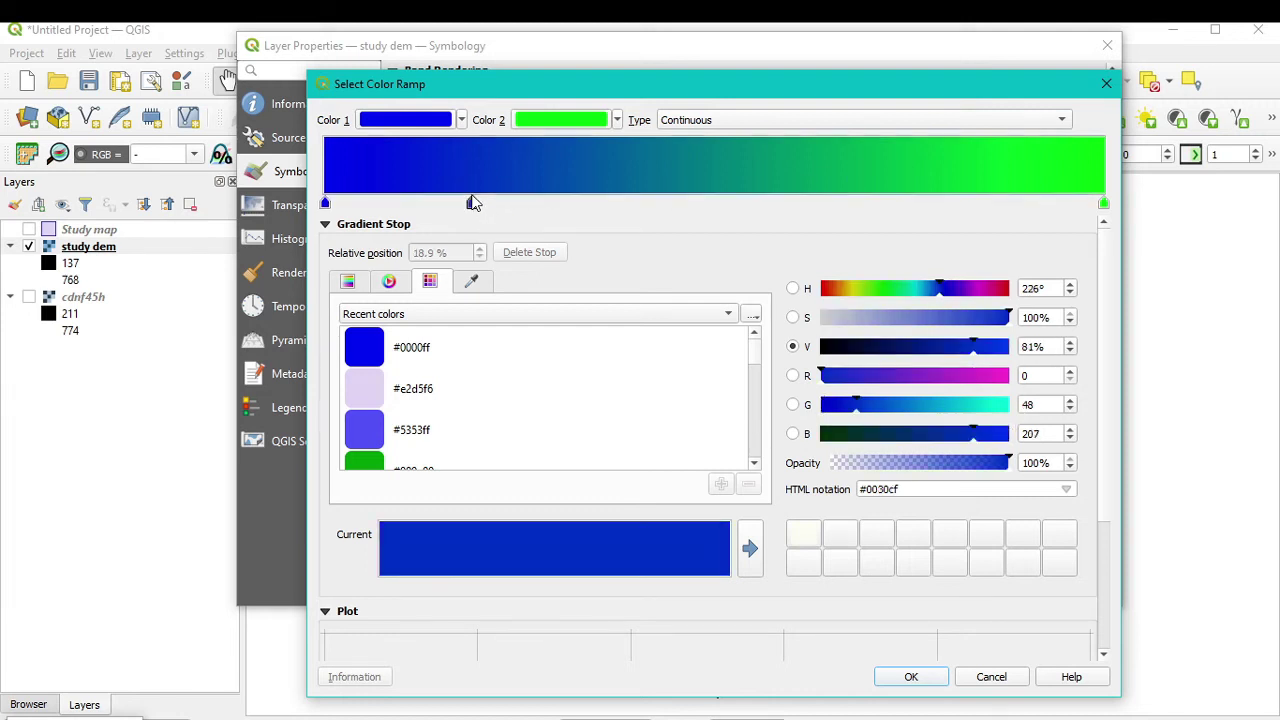
{"action": "left_click", "coordinate": [389, 282]}
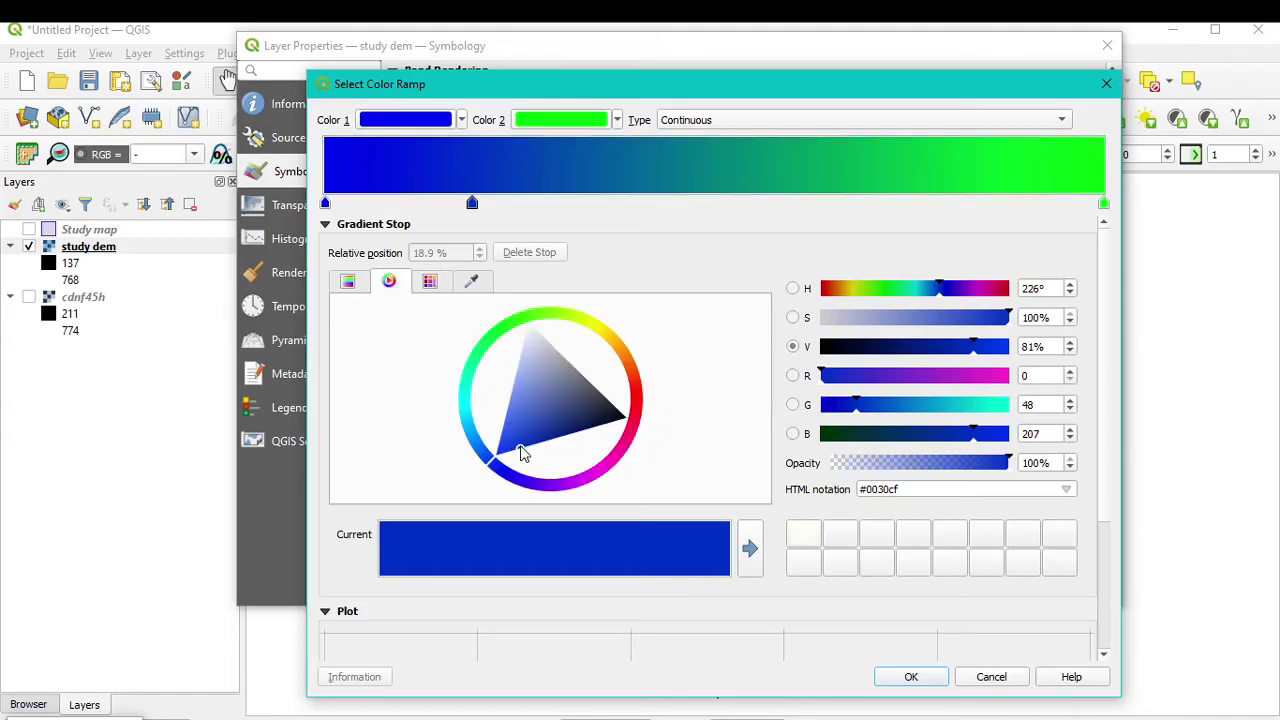
{"action": "left_click_drag", "start_coordinate": [519, 453], "coordinate": [524, 382]}
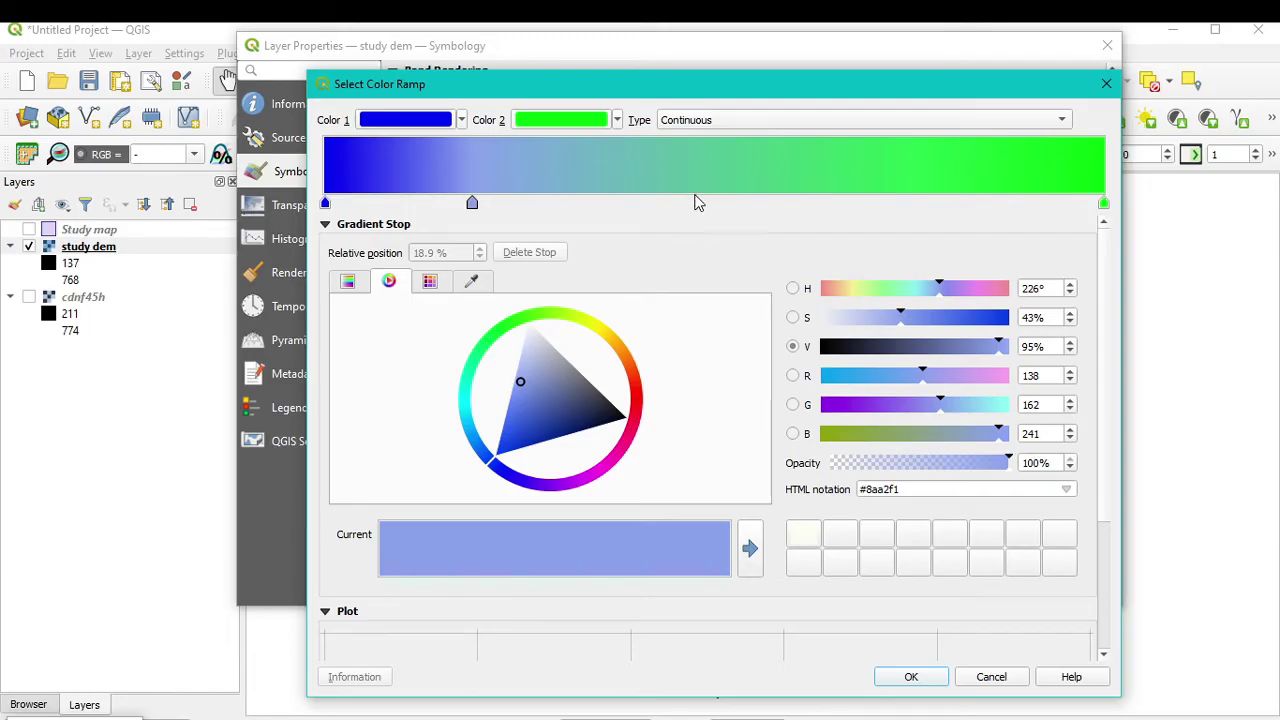
Add a reddish #d76a49 stop to the gradient at 47.5 %.
{"action": "left_click", "coordinate": [697, 203]}
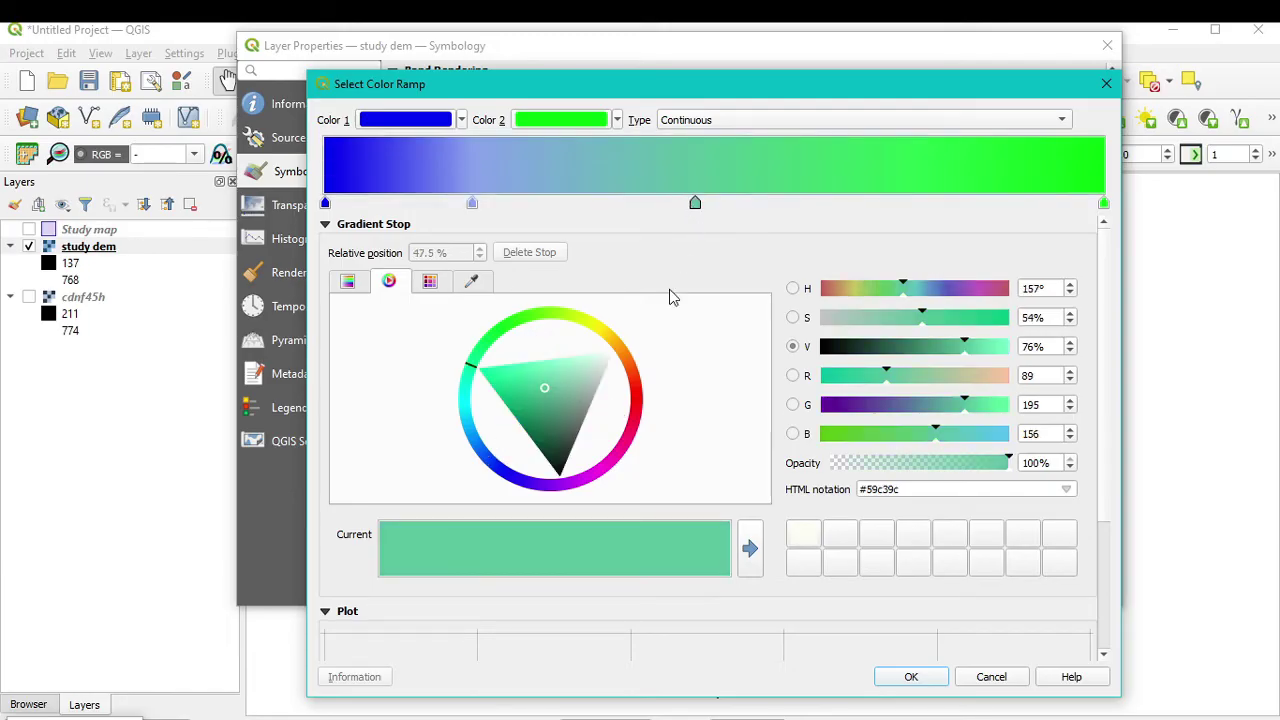
{"action": "left_click", "coordinate": [638, 387]}
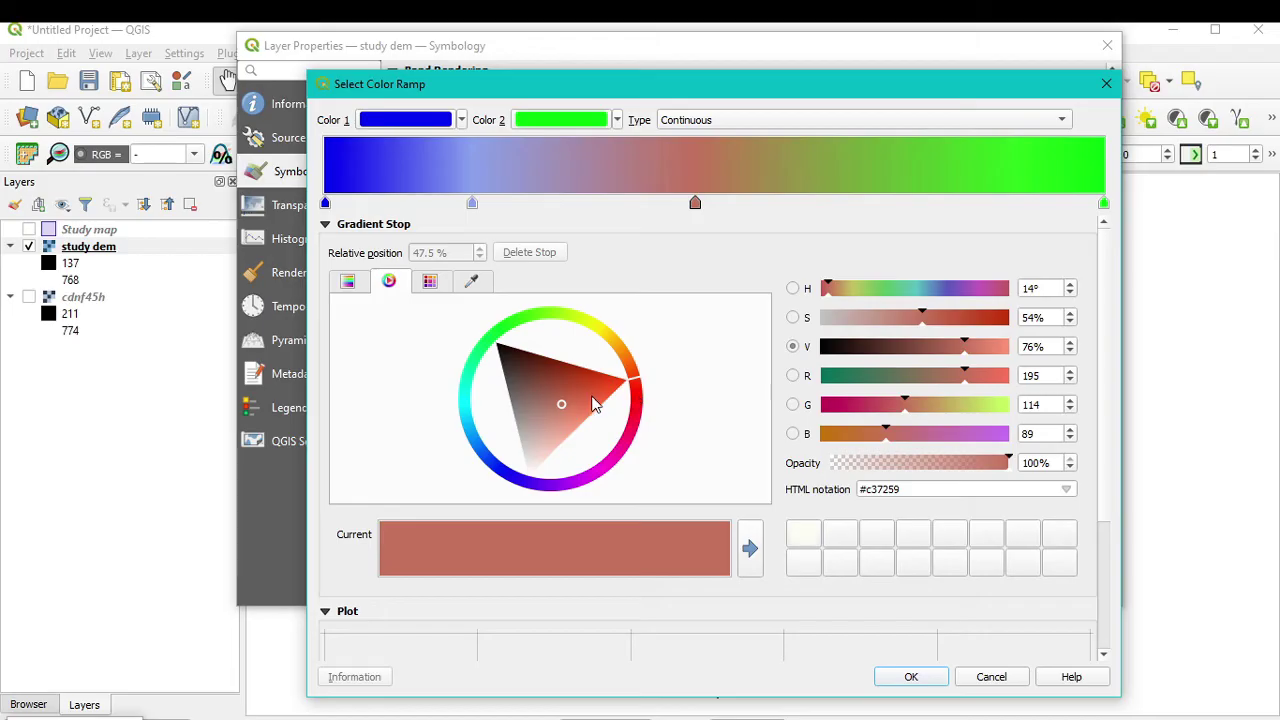
{"action": "mouse_move", "coordinate": [560, 402]}
{"action": "left_mouse_down"}
{"action": "mouse_move", "coordinate": [597, 386]}
{"action": "mouse_move", "coordinate": [609, 400]}
{"action": "mouse_move", "coordinate": [578, 405]}
{"action": "left_mouse_up"}
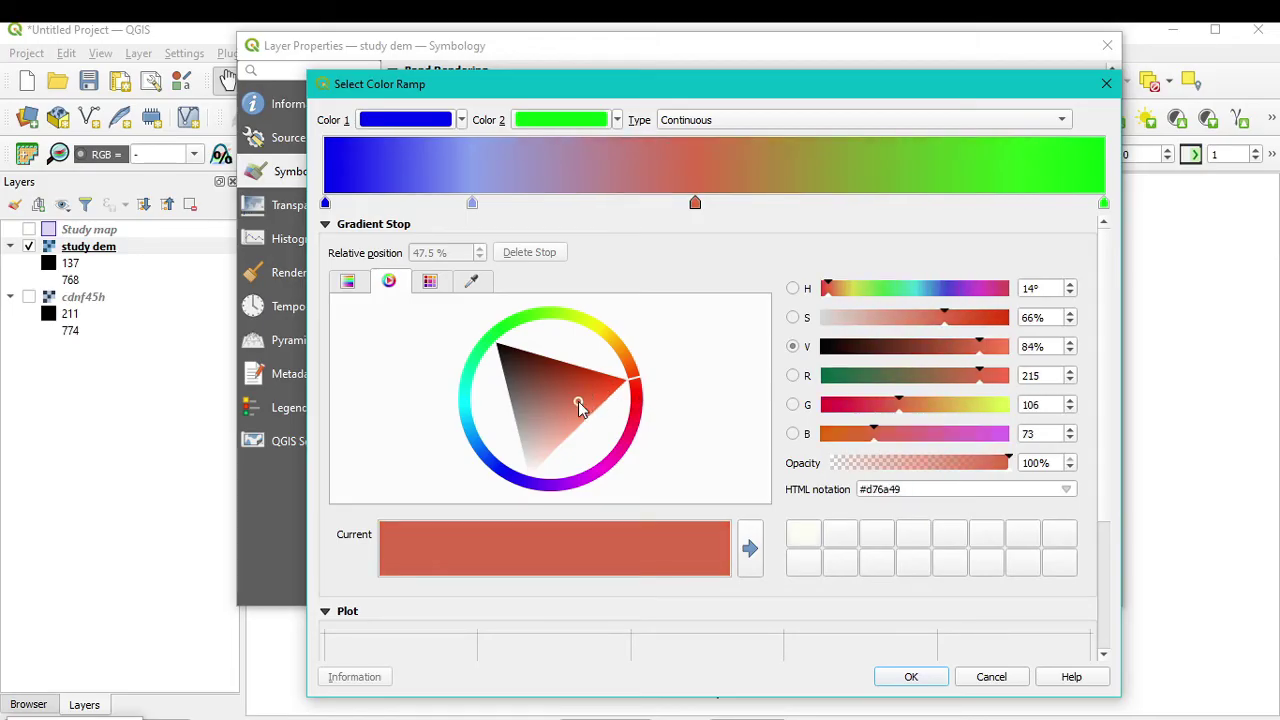
Add a gradient stop at 79.6 % and color it light cyan-blue.
{"action": "left_click", "coordinate": [946, 203]}
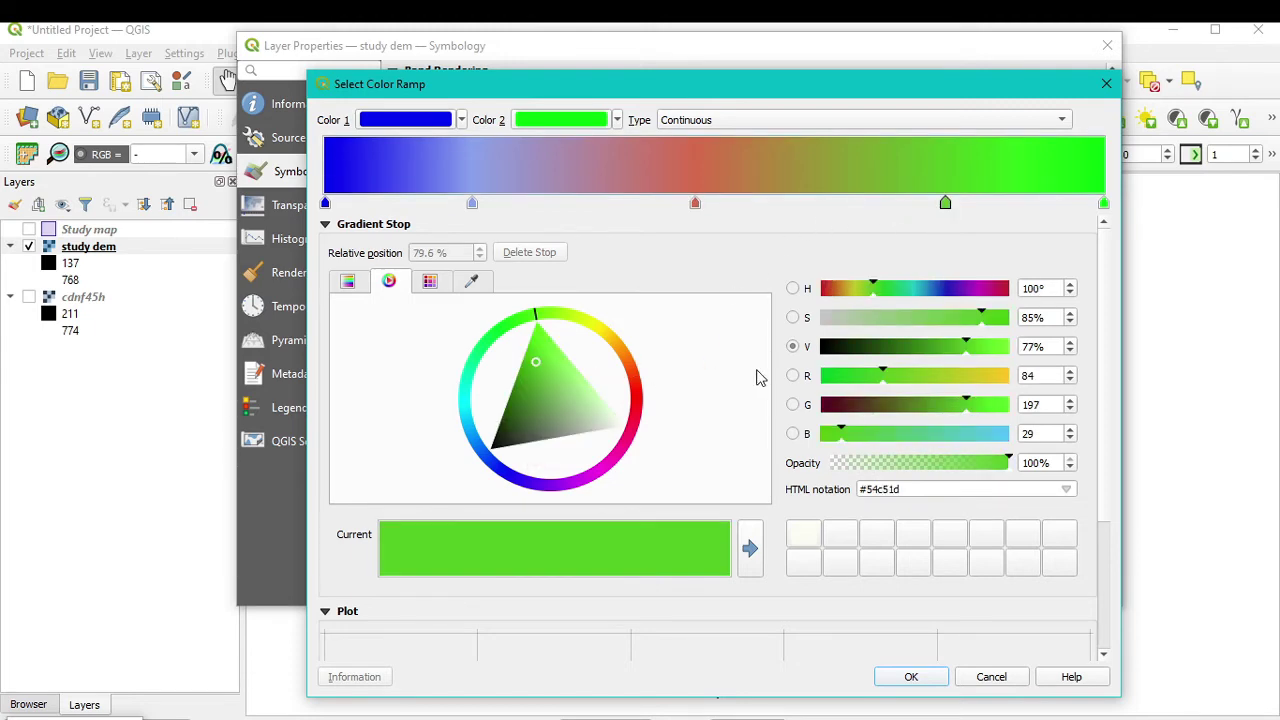
{"action": "left_click_drag", "start_coordinate": [537, 359], "coordinate": [549, 351]}
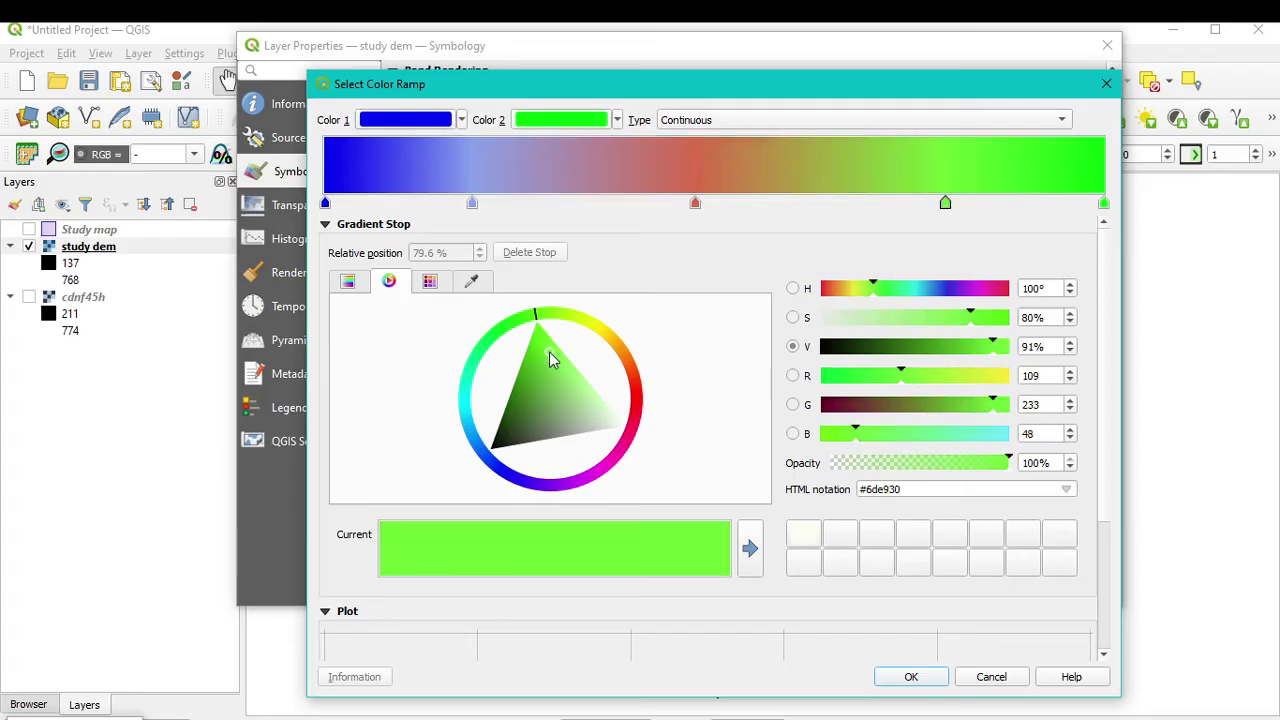
{"action": "left_click", "coordinate": [607, 337]}
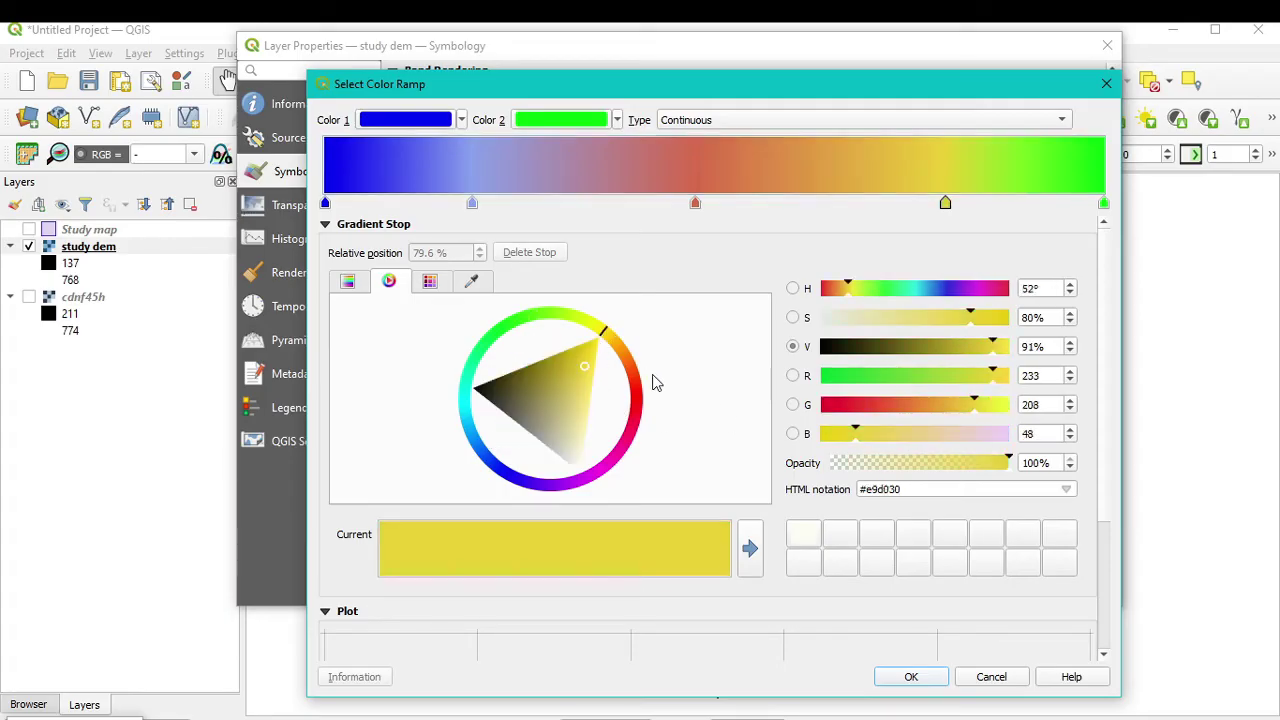
{"action": "left_click", "coordinate": [633, 397]}
{"action": "mouse_move", "coordinate": [595, 403]}
{"action": "left_mouse_down"}
{"action": "mouse_move", "coordinate": [571, 420]}
{"action": "mouse_move", "coordinate": [540, 368]}
{"action": "mouse_move", "coordinate": [517, 371]}
{"action": "left_mouse_up"}
{"action": "left_click", "coordinate": [472, 423]}
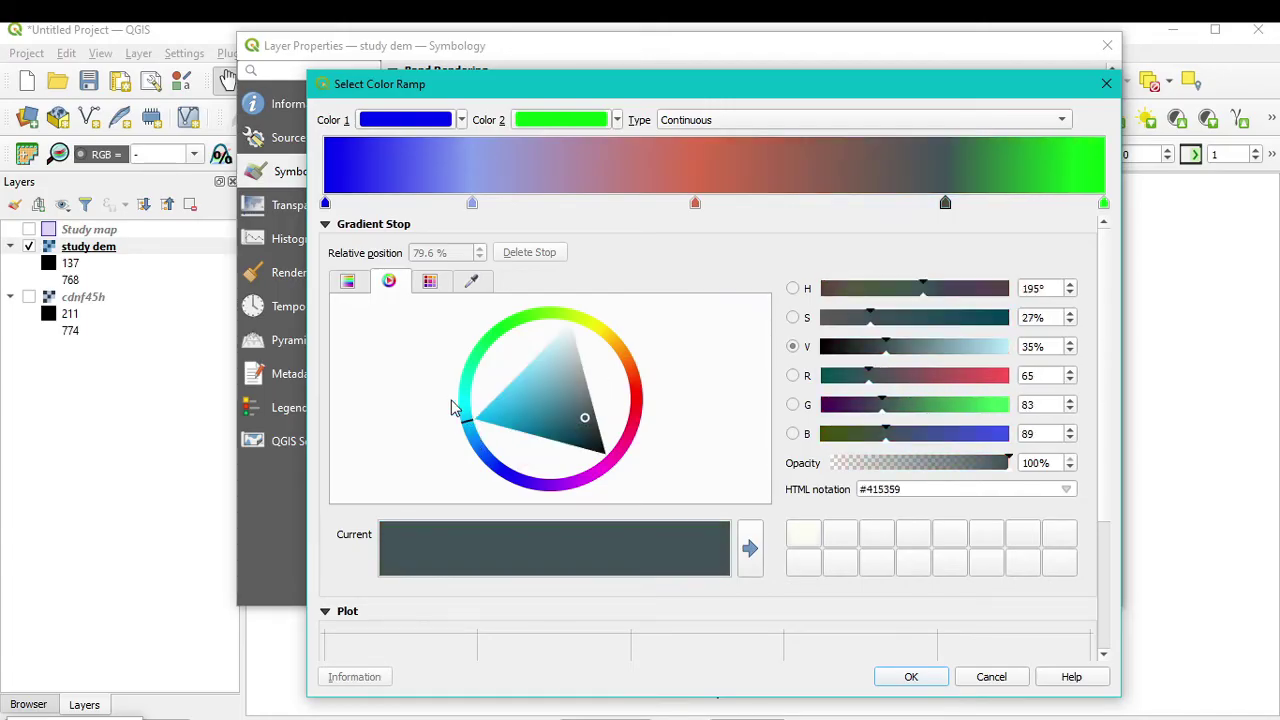
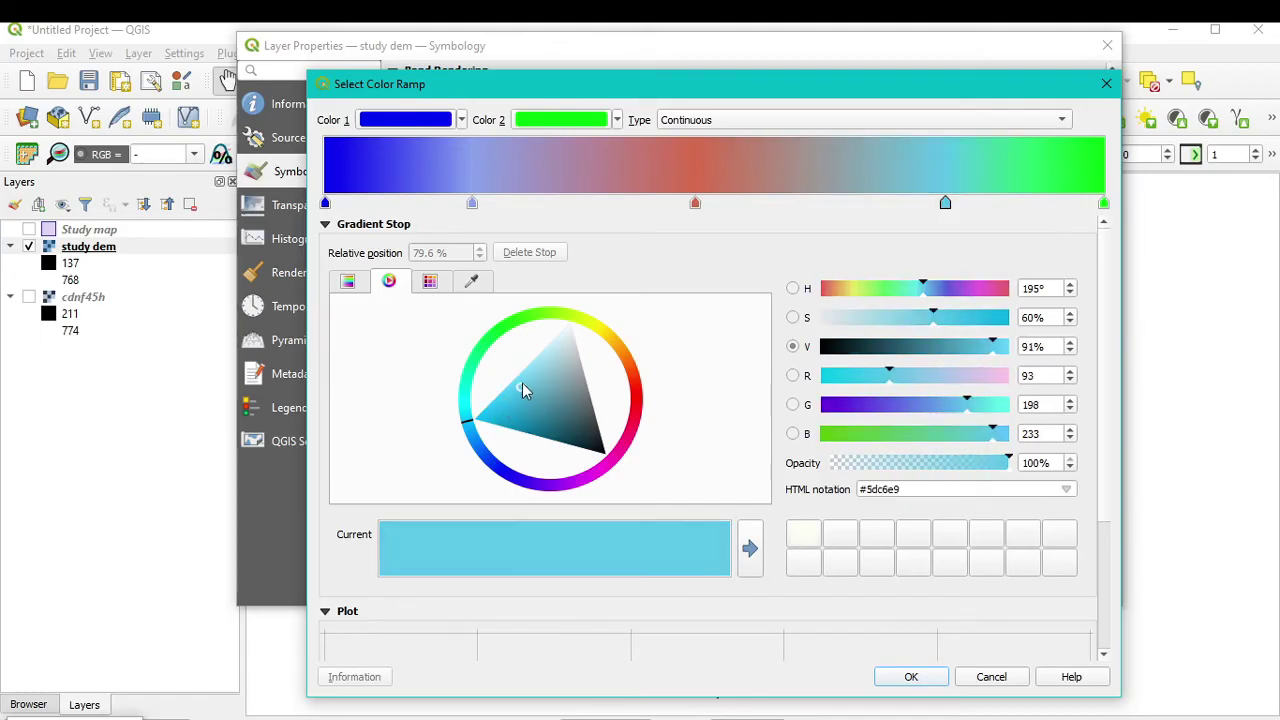
Recolor the gradient's end stop dark green, add a green #20781e stop at 92.9 %, and accept the ramp.
{"action": "left_click", "coordinate": [1105, 204]}
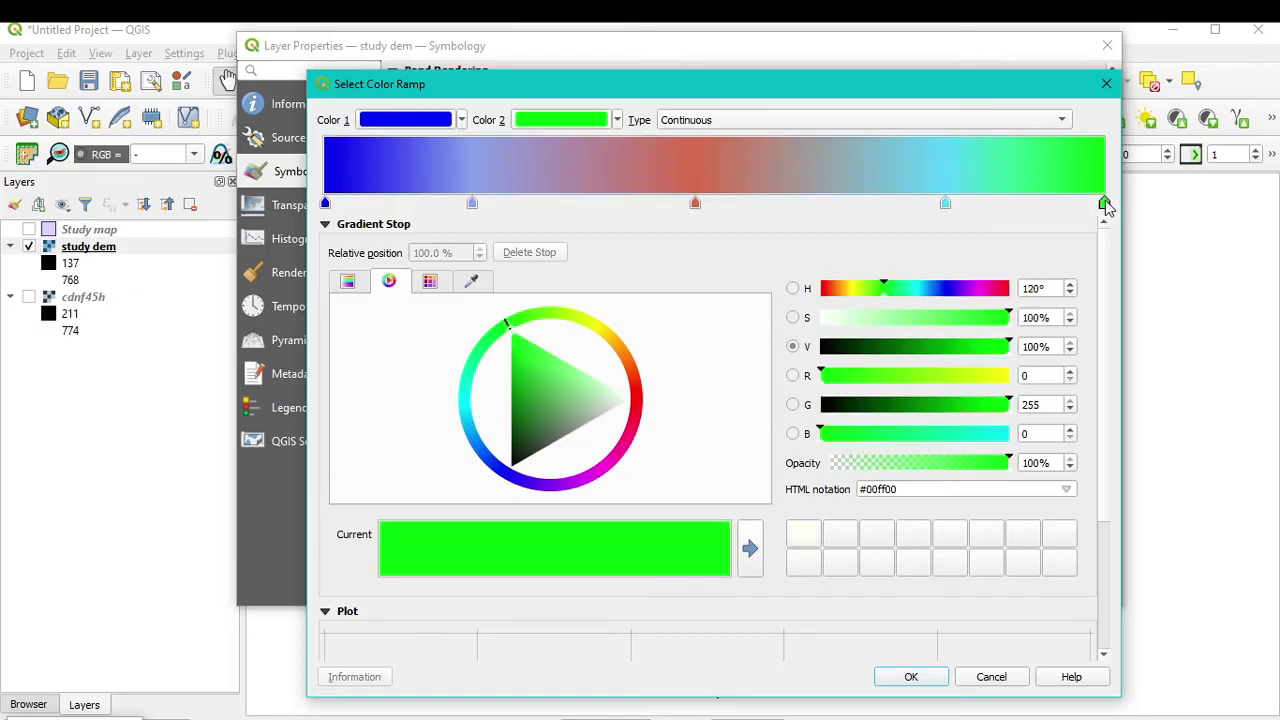
{"action": "mouse_move", "coordinate": [528, 360]}
{"action": "left_mouse_down"}
{"action": "mouse_move", "coordinate": [527, 438]}
{"action": "mouse_move", "coordinate": [514, 419]}
{"action": "mouse_move", "coordinate": [555, 448]}
{"action": "mouse_move", "coordinate": [523, 443]}
{"action": "mouse_move", "coordinate": [527, 418]}
{"action": "left_mouse_up"}
{"action": "left_click", "coordinate": [1049, 203]}
{"action": "left_click", "coordinate": [507, 325]}
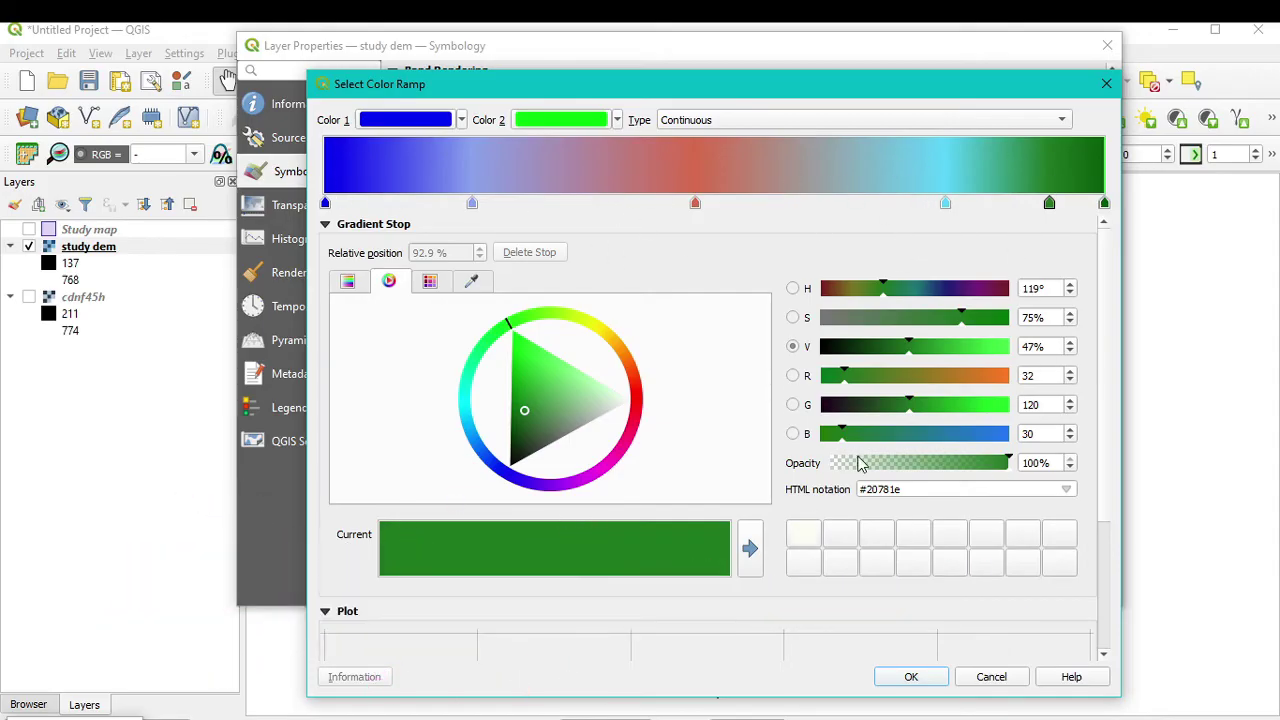
{"action": "left_click", "coordinate": [911, 677]}
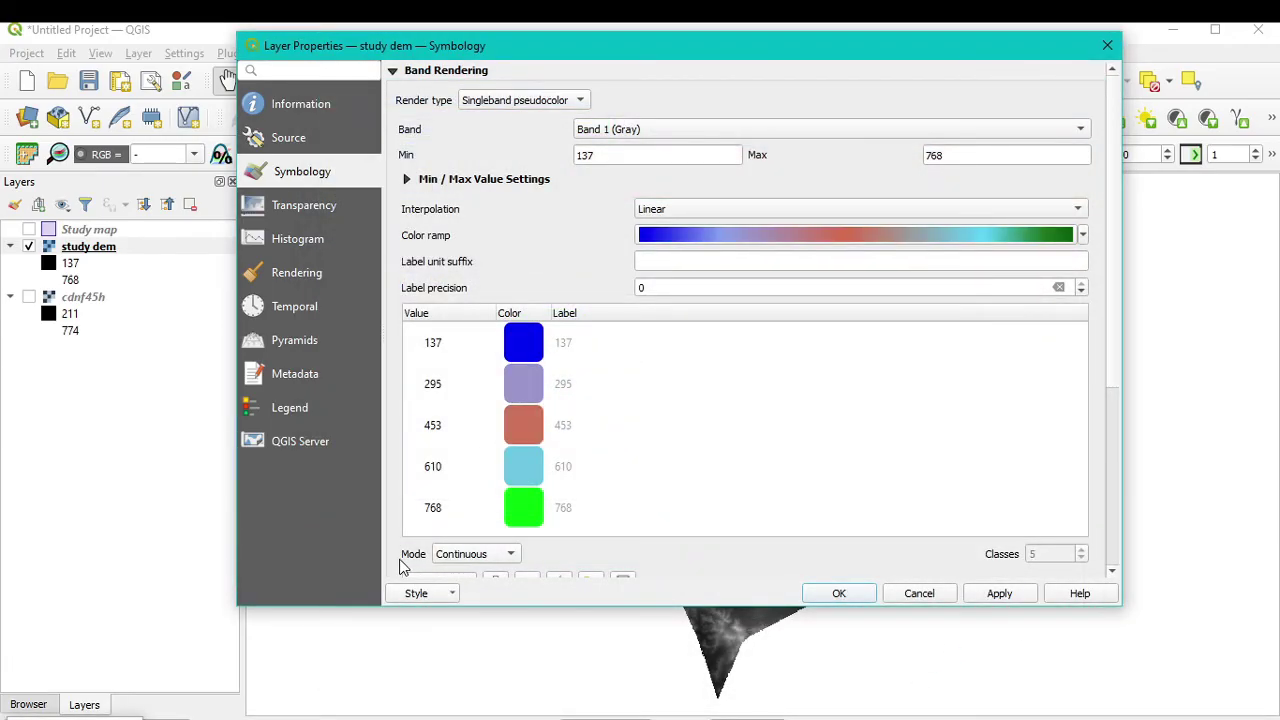
Classify the study dem colors in Quantile mode with 15 classes and apply the symbology.
{"action": "left_click", "coordinate": [444, 556]}
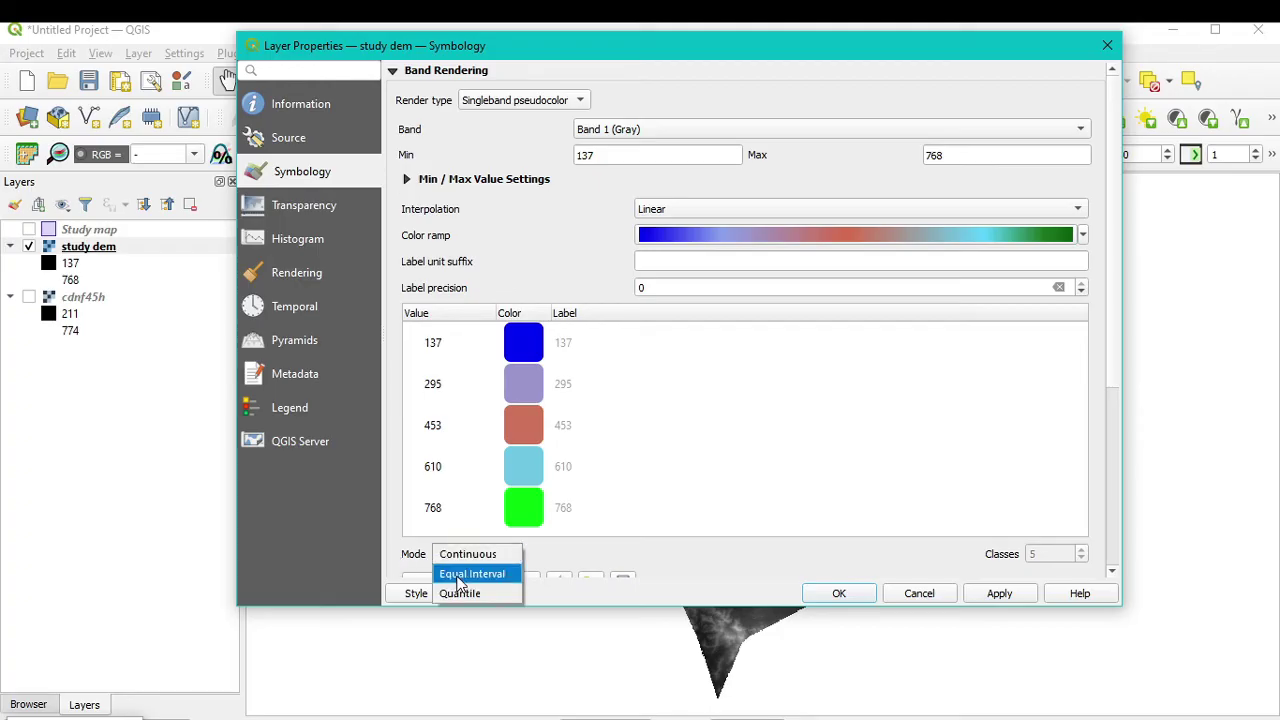
{"action": "left_click", "coordinate": [461, 595]}
{"action": "left_click", "coordinate": [1043, 554]}
{"action": "type", "text": "15"}
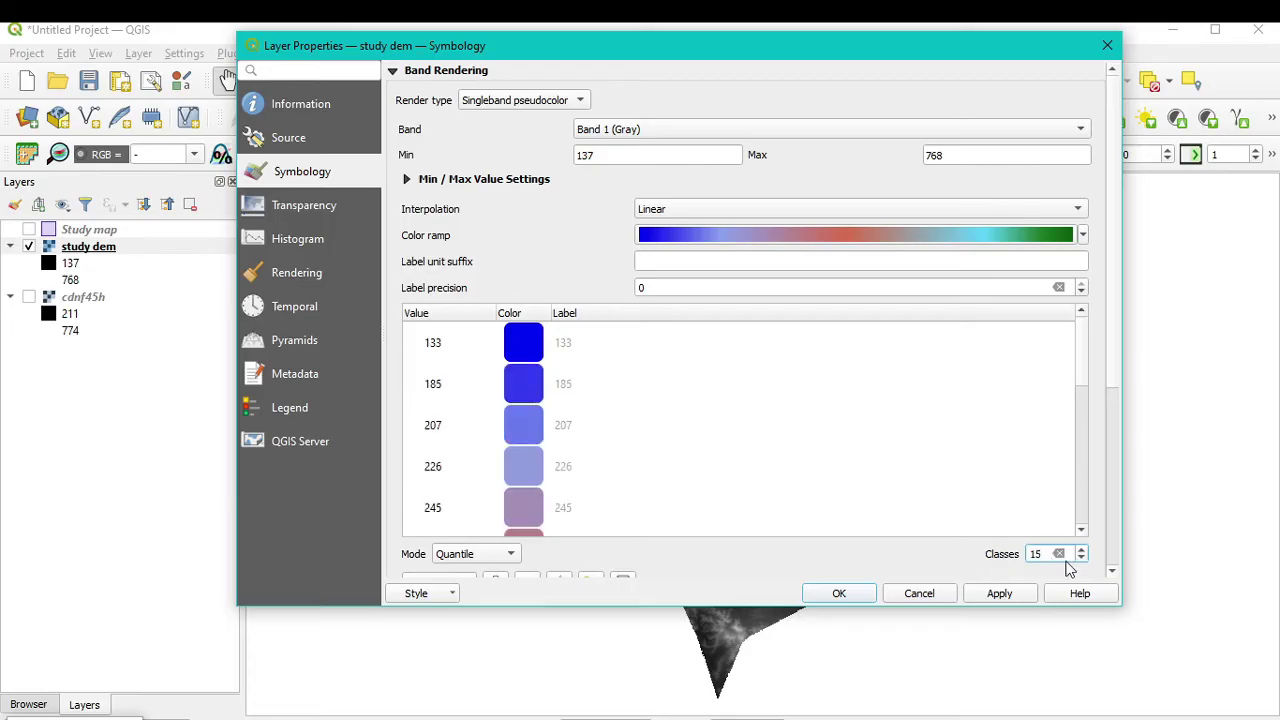
{"action": "left_click", "coordinate": [1000, 594]}
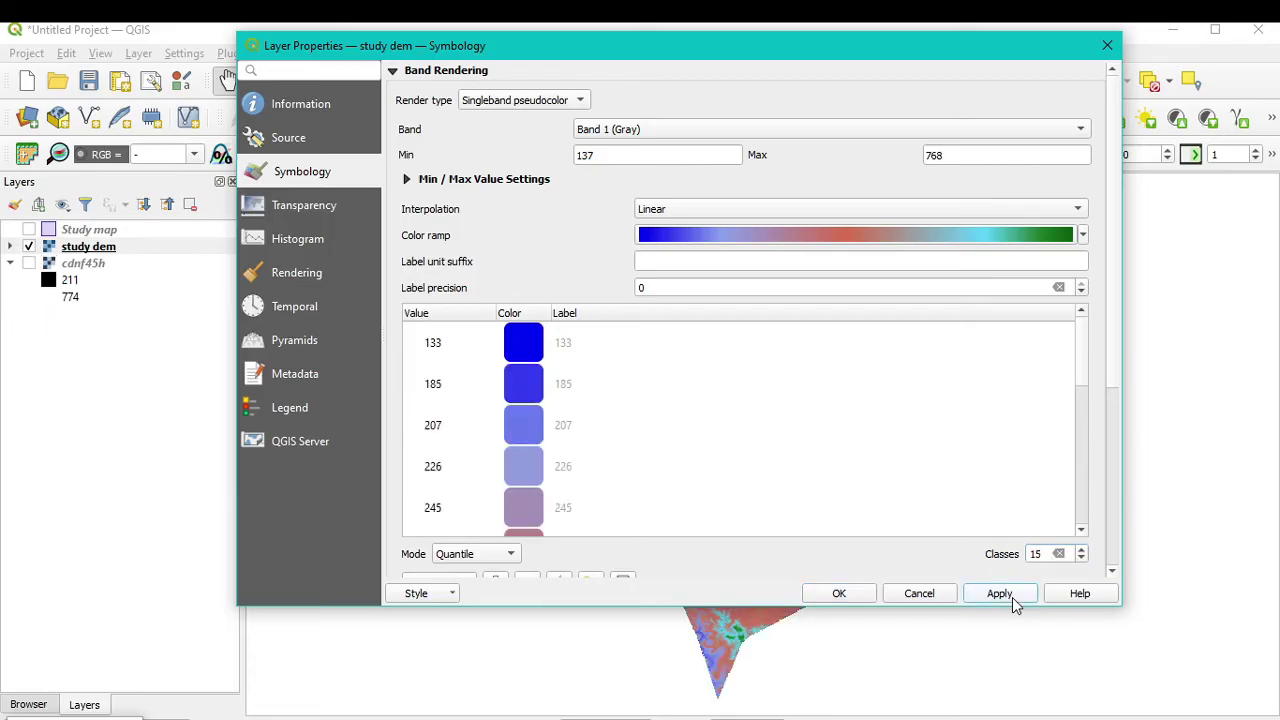
{"action": "left_click", "coordinate": [840, 597]}
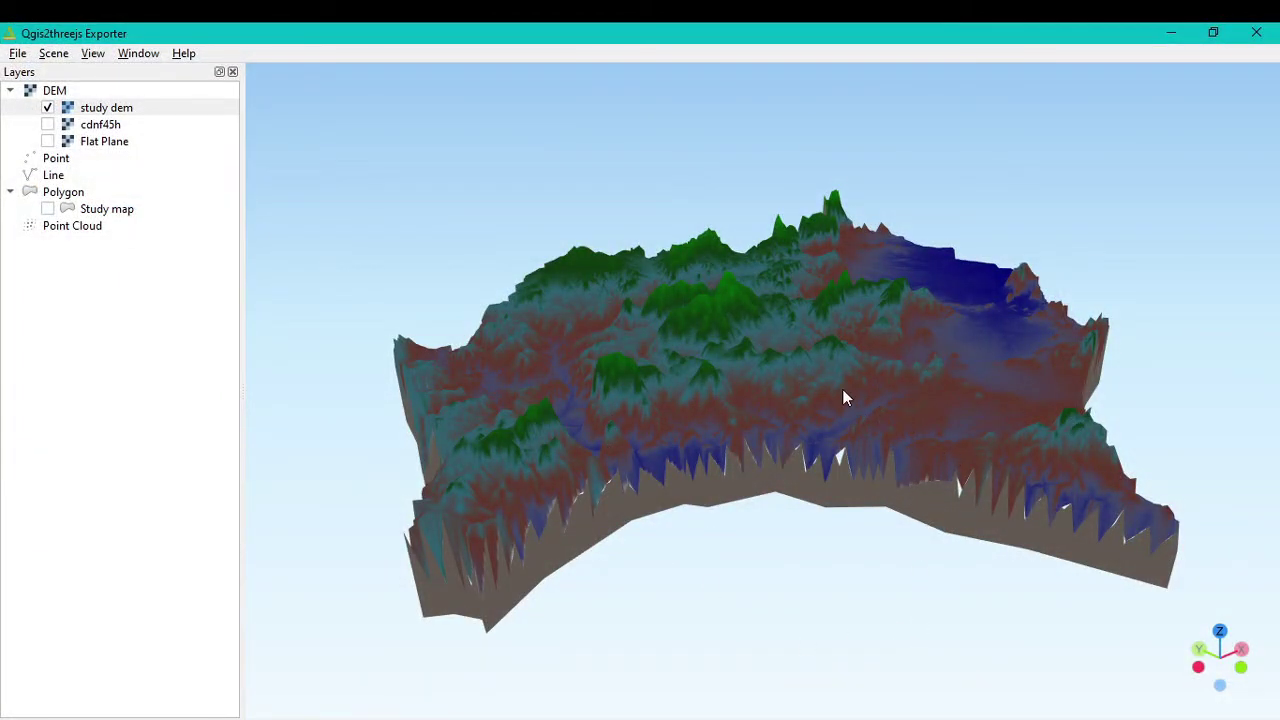
Examine the recolored 3D terrain's valleys, peaks and lowlands from several angles in the Qgis2threejs Exporter.
{"action": "left_click_drag", "start_coordinate": [964, 428], "coordinate": [711, 457]}
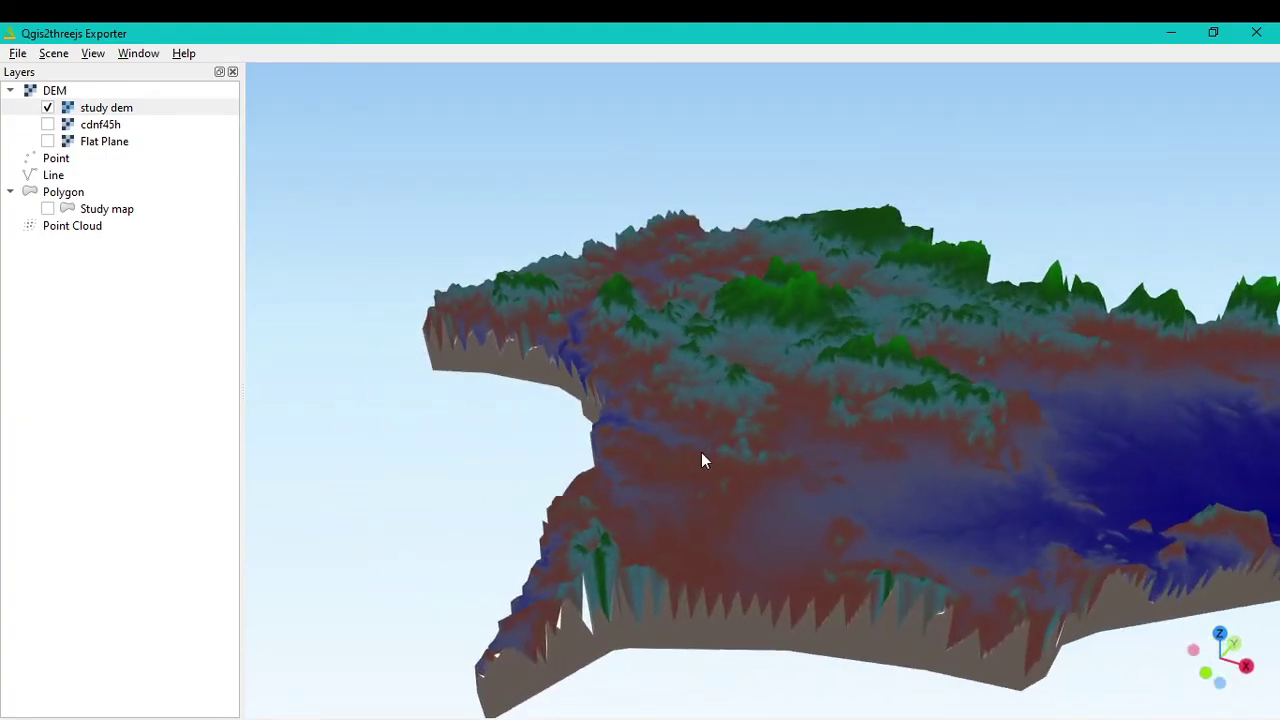
{"action": "left_click_drag", "start_coordinate": [877, 346], "coordinate": [1014, 444]}
{"action": "left_click_drag", "start_coordinate": [1018, 508], "coordinate": [986, 597]}
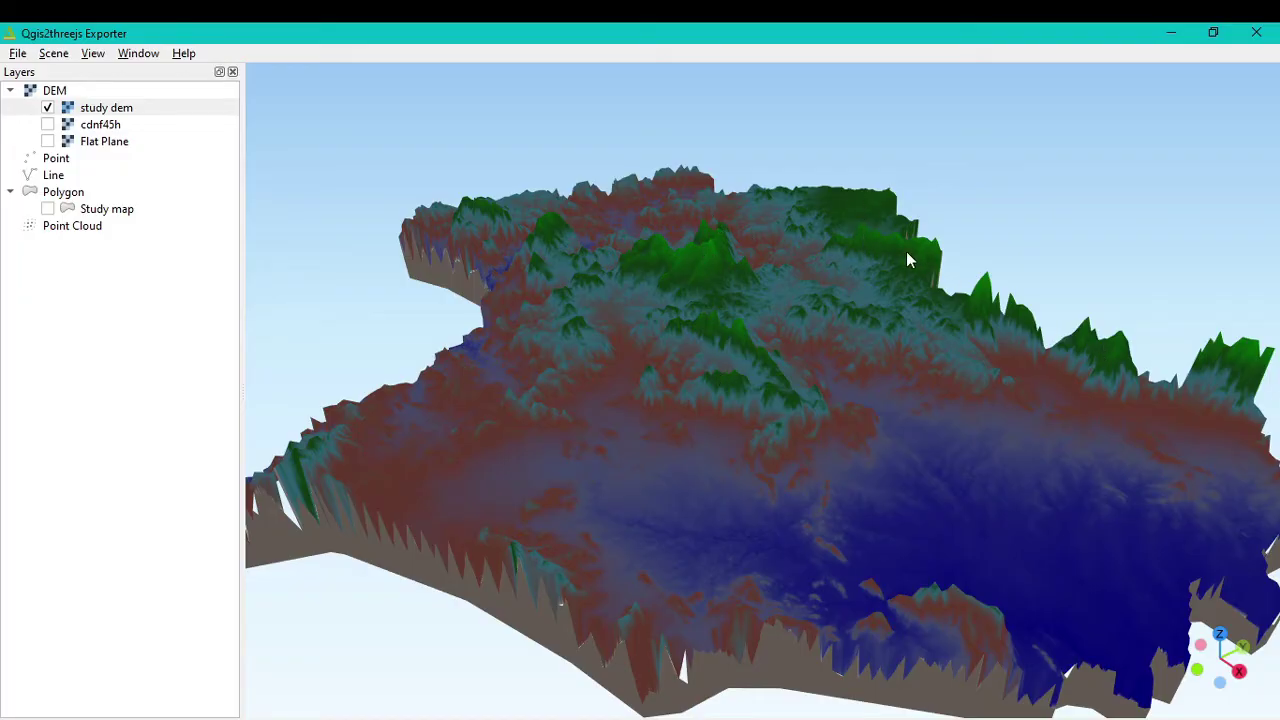
{"action": "scroll", "coordinate": [974, 290], "scroll_direction": "up", "scroll_amount": 3}
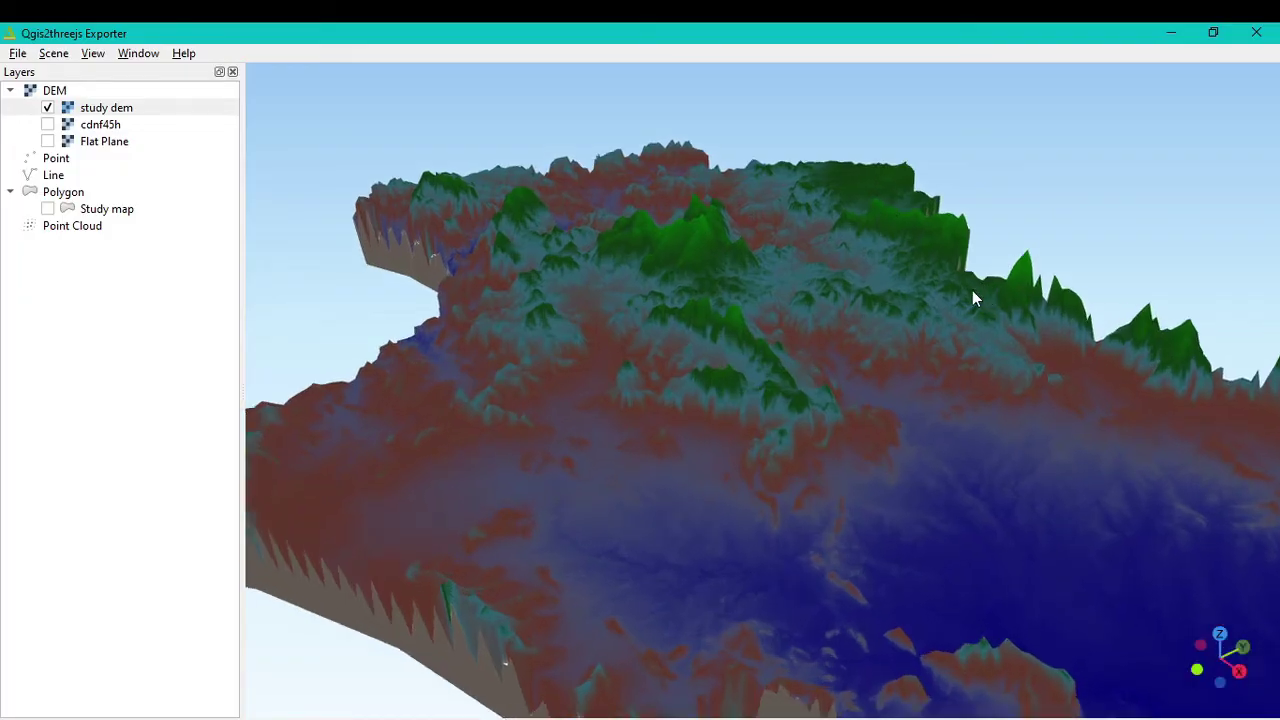
{"action": "left_click_drag", "start_coordinate": [611, 313], "coordinate": [834, 429]}
{"action": "left_click_drag", "start_coordinate": [493, 476], "coordinate": [749, 357]}
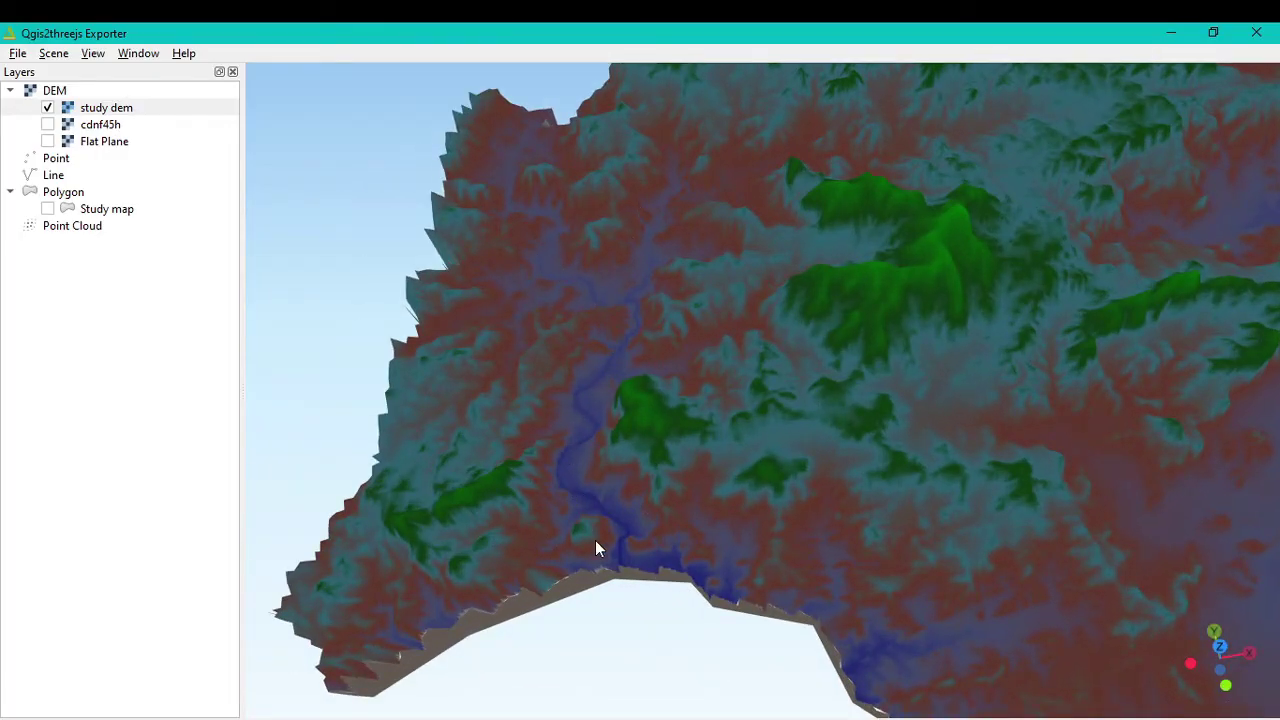
{"action": "scroll", "coordinate": [620, 514], "scroll_direction": "down", "scroll_amount": 2}
{"action": "left_click_drag", "start_coordinate": [986, 531], "coordinate": [993, 278]}
{"action": "left_click_drag", "start_coordinate": [991, 341], "coordinate": [926, 441]}
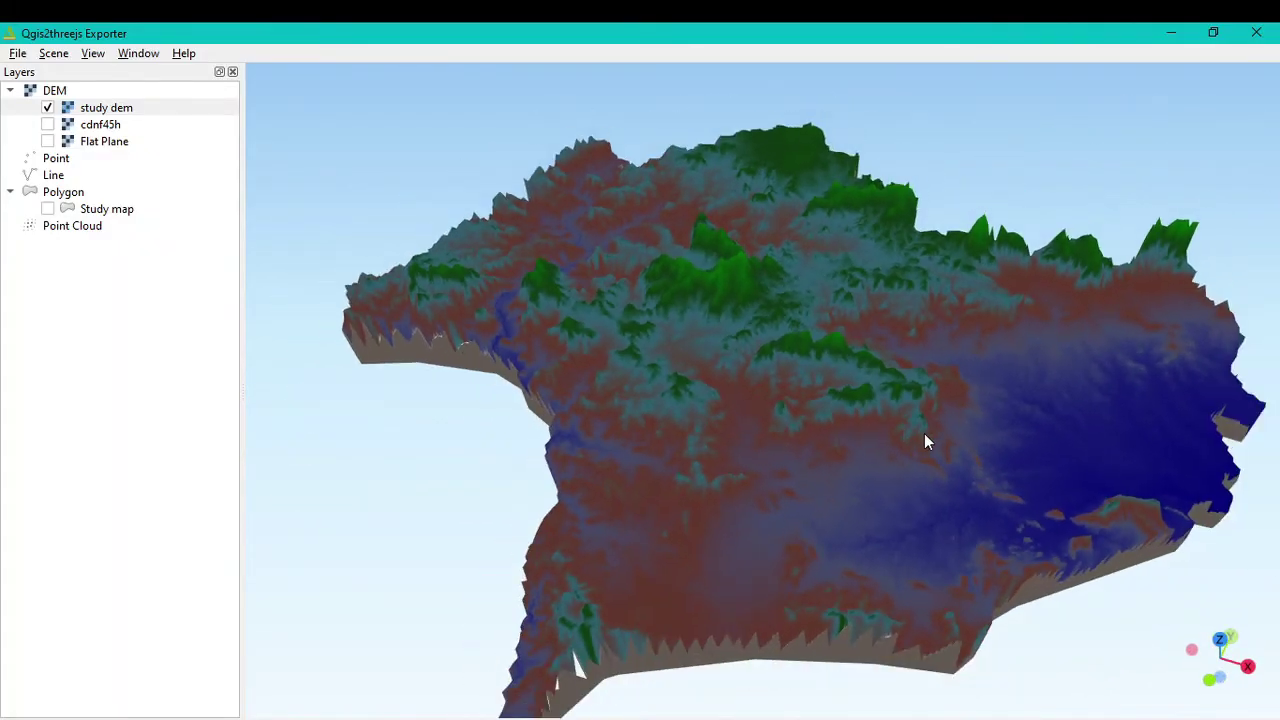
Set the 3D scene's vertical exaggeration to 15 and apply the scene settings.
{"action": "left_click", "coordinate": [55, 56]}
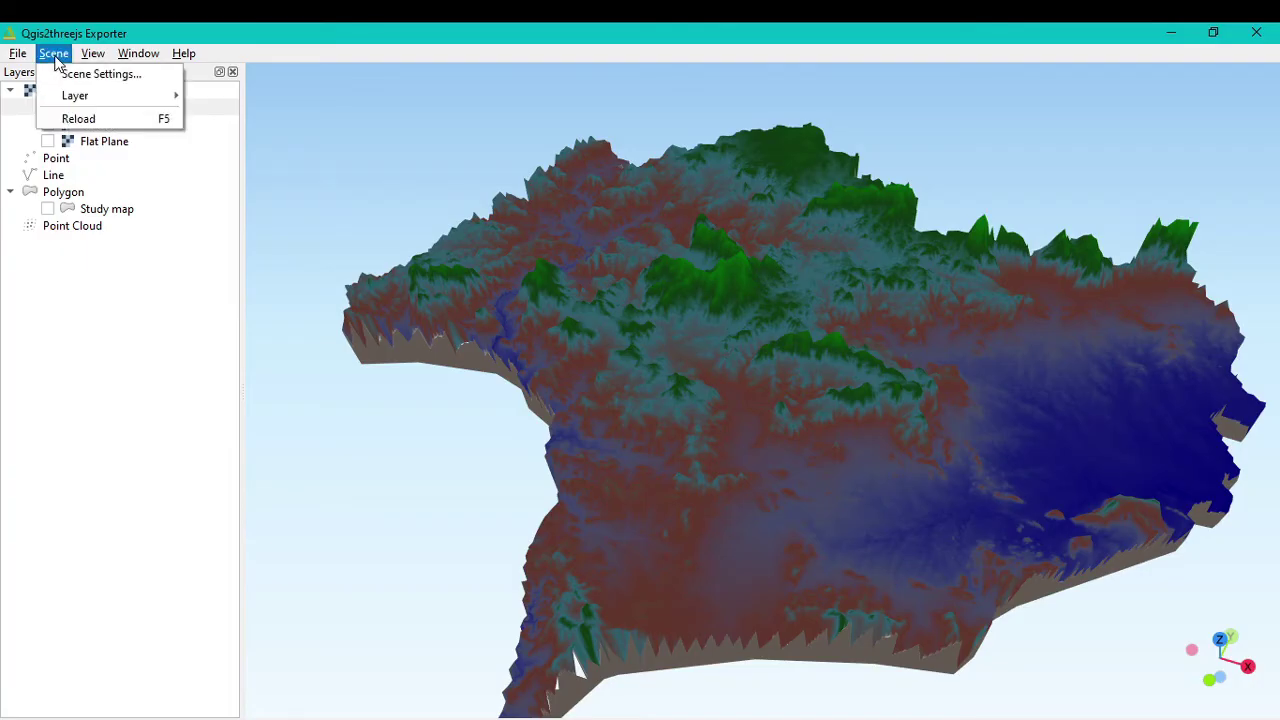
{"action": "left_click", "coordinate": [70, 74]}
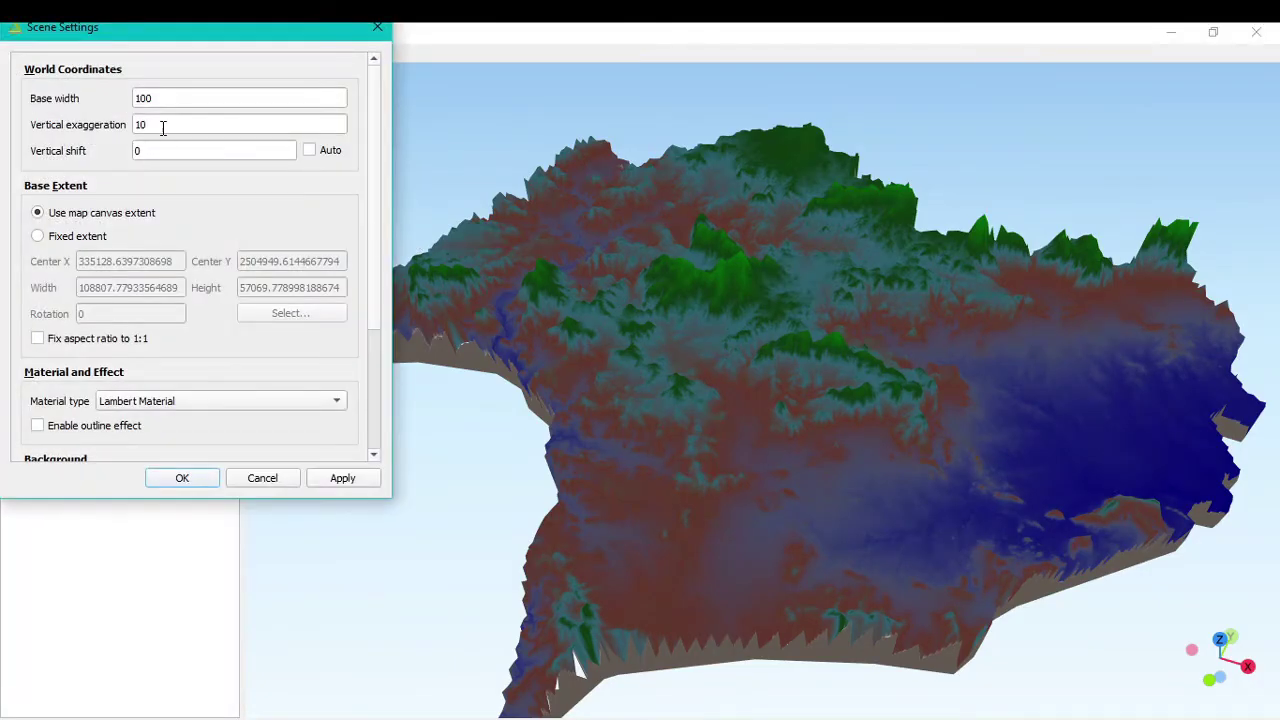
{"action": "double_click", "coordinate": [145, 124]}
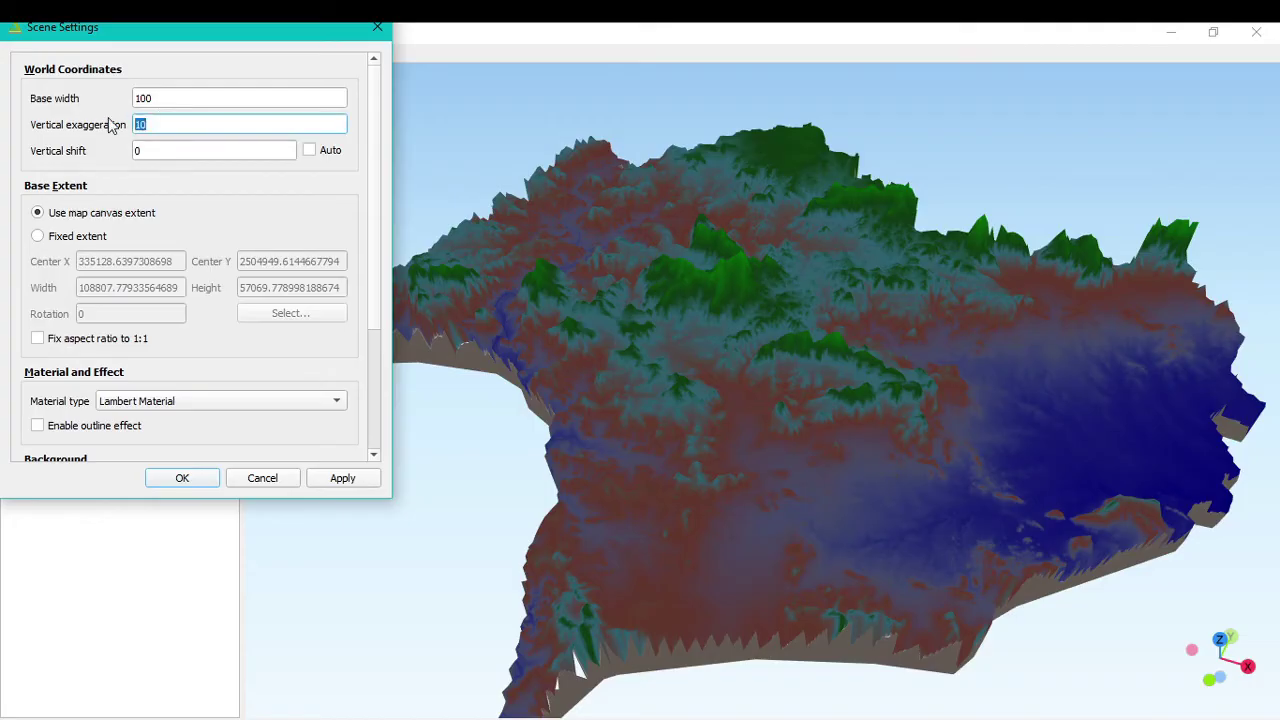
{"action": "type", "text": "15"}
{"action": "left_click", "coordinate": [357, 481]}
{"action": "left_click", "coordinate": [183, 478]}
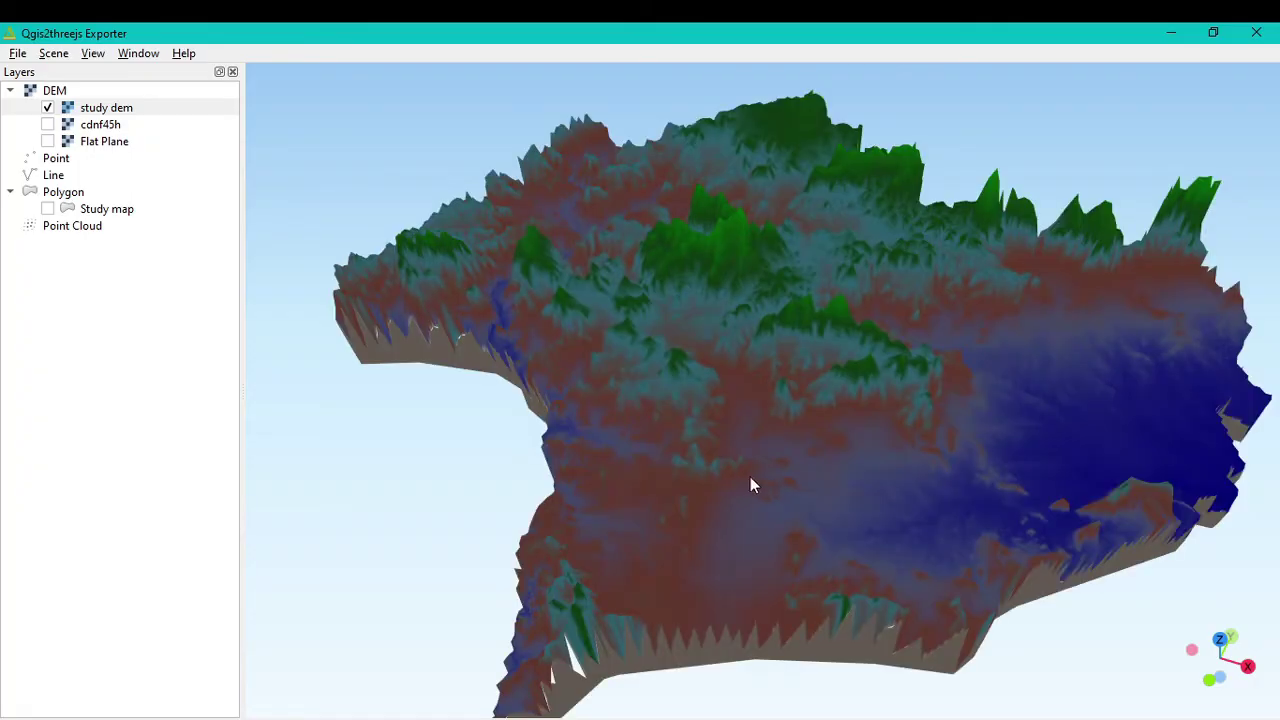
Examine the more strongly exaggerated terrain's peaks, valleys and lowlands from several angles and distances.
{"action": "left_click_drag", "start_coordinate": [957, 527], "coordinate": [960, 469]}
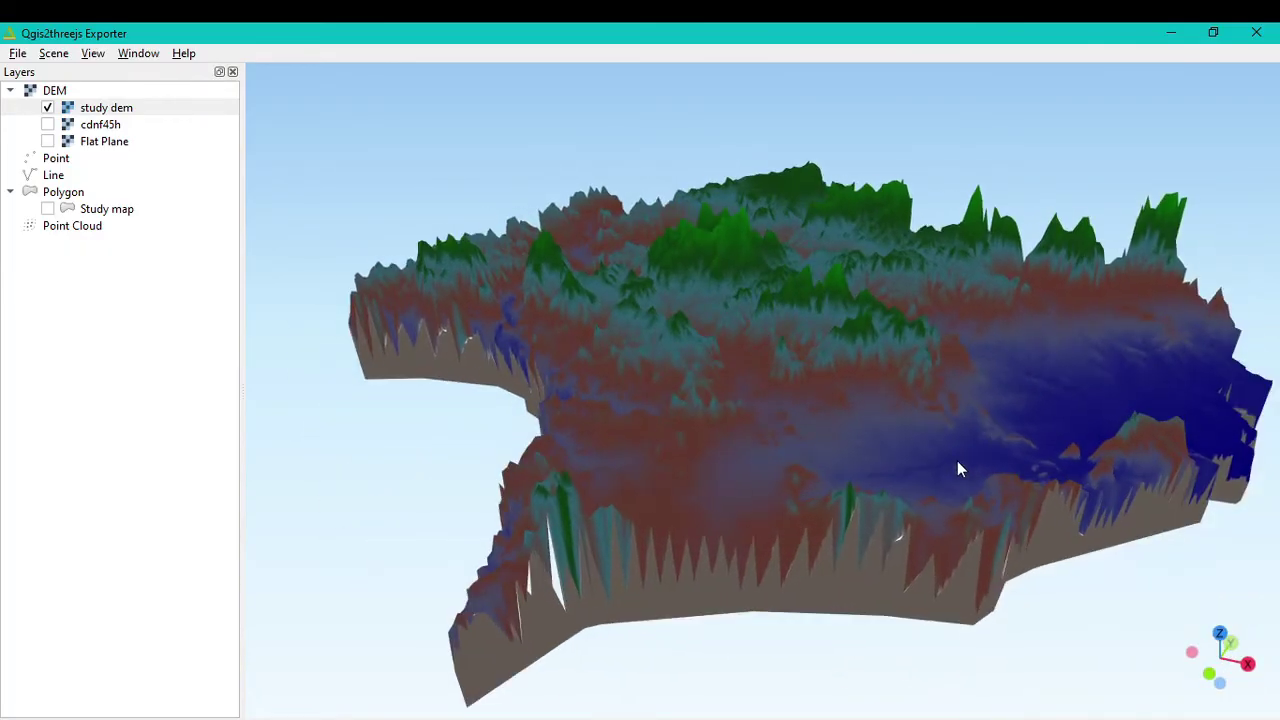
{"action": "left_click_drag", "start_coordinate": [823, 451], "coordinate": [849, 503]}
{"action": "scroll", "coordinate": [1083, 426], "scroll_direction": "up", "scroll_amount": 2}
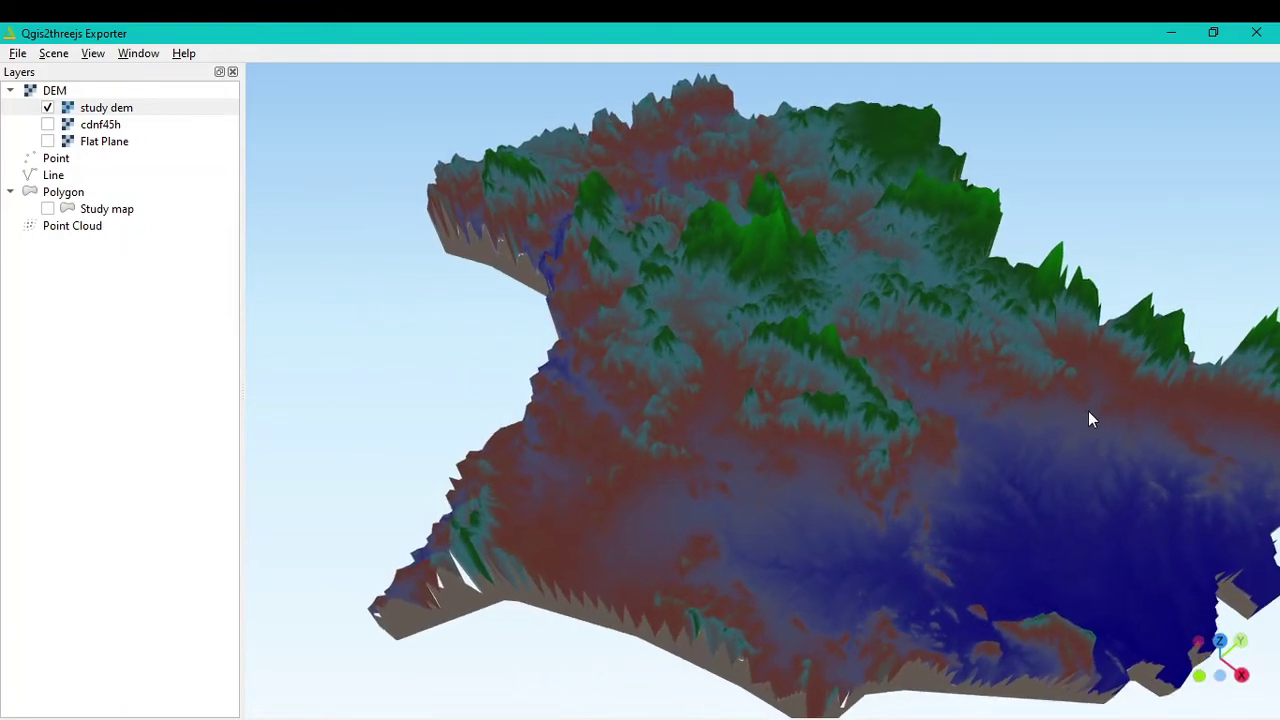
{"action": "left_click_drag", "start_coordinate": [1089, 423], "coordinate": [1069, 383]}
{"action": "scroll", "coordinate": [755, 412], "scroll_direction": "up", "scroll_amount": 4}
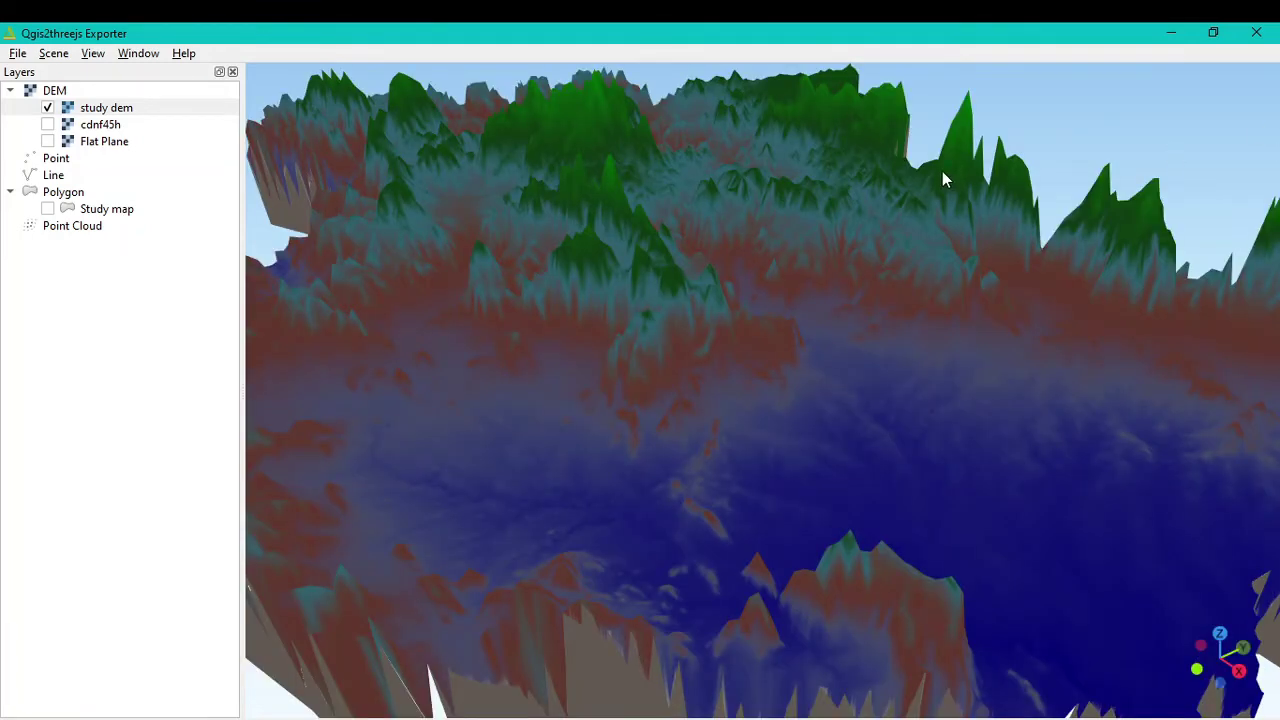
{"action": "scroll", "coordinate": [732, 267], "scroll_direction": "down", "scroll_amount": 5}
{"action": "scroll", "coordinate": [730, 270], "scroll_direction": "up", "scroll_amount": 5}
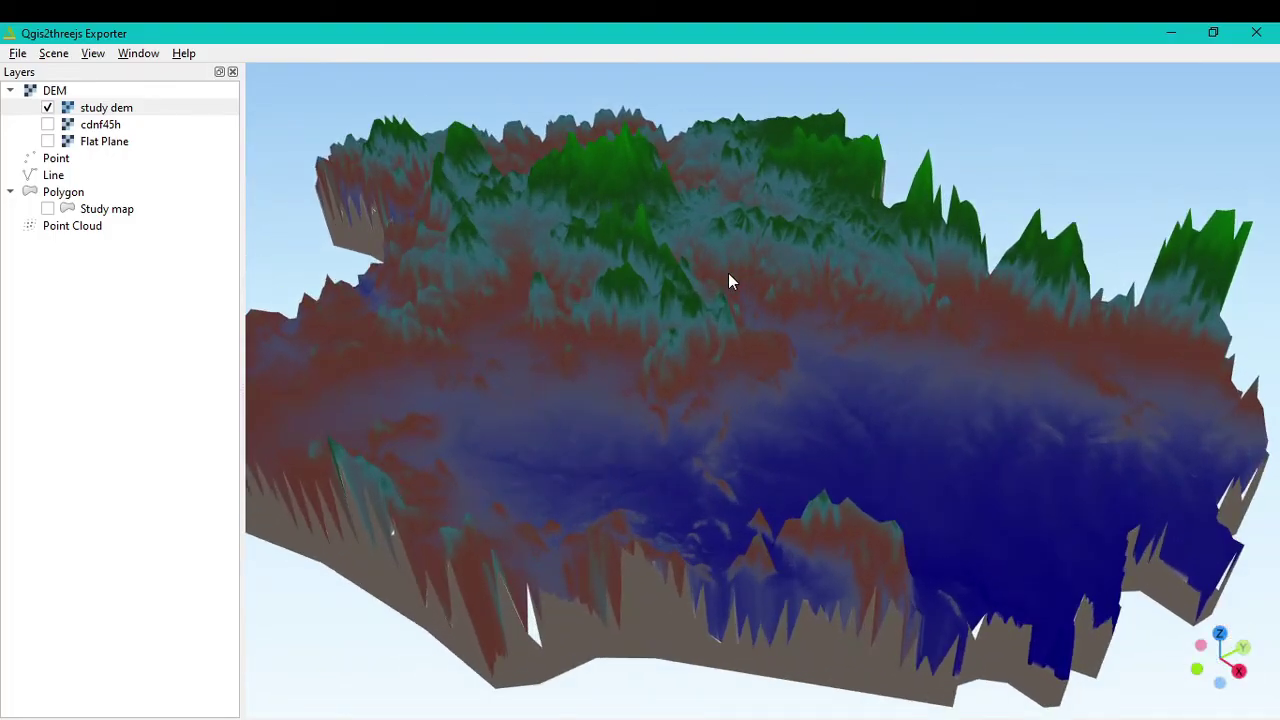
{"action": "scroll", "coordinate": [722, 280], "scroll_direction": "down", "scroll_amount": 5}
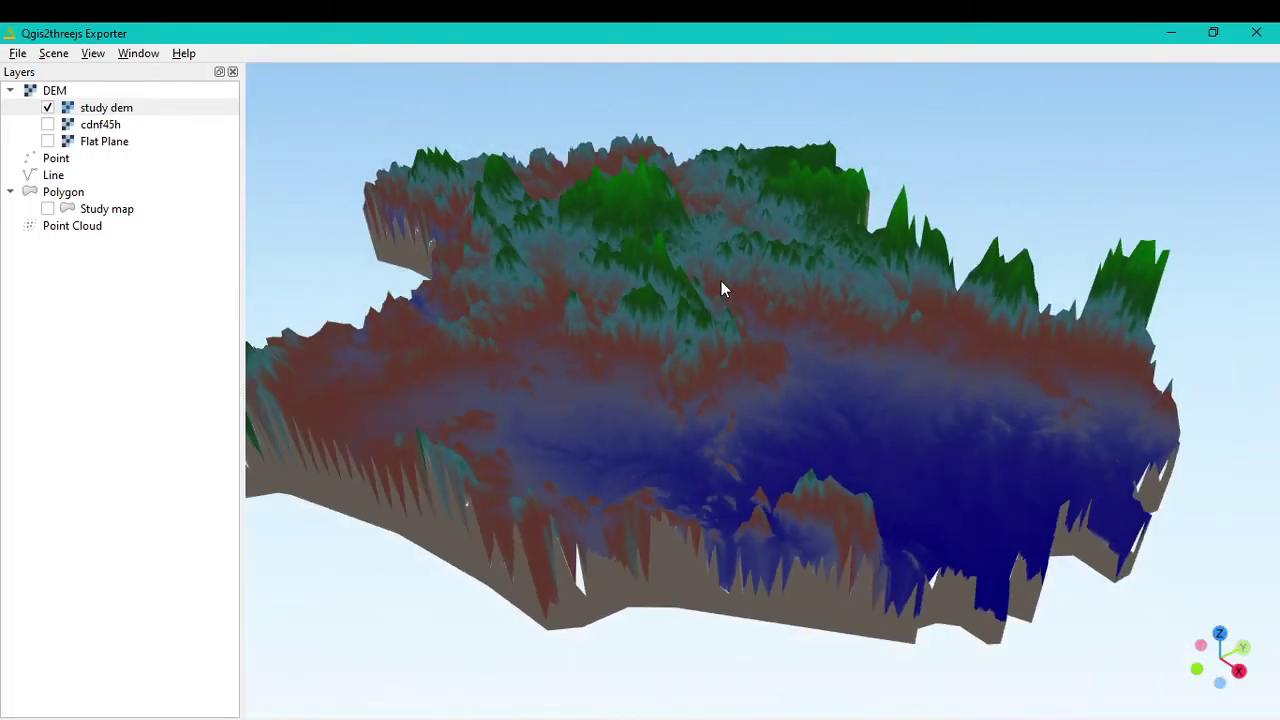
{"action": "left_click_drag", "start_coordinate": [725, 347], "coordinate": [780, 347]}
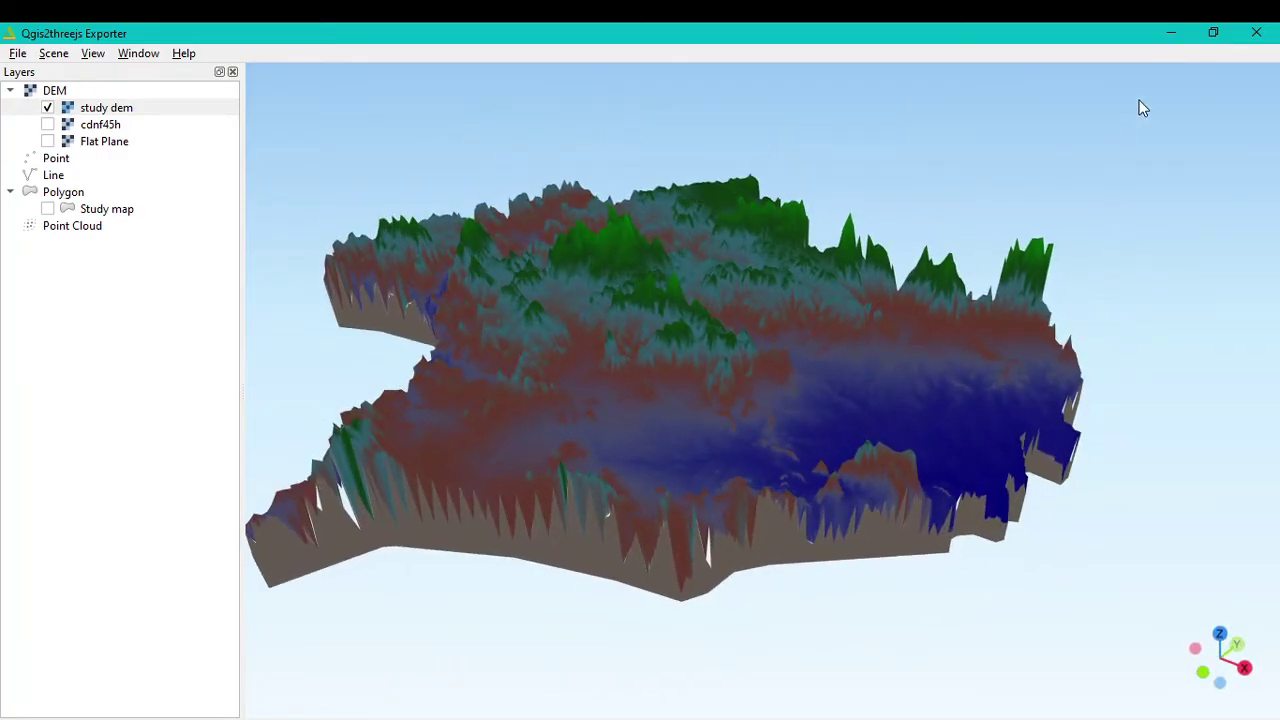
Switch to the main QGIS window and open the study dem layer's symbology properties.
{"action": "left_click", "coordinate": [1173, 32]}
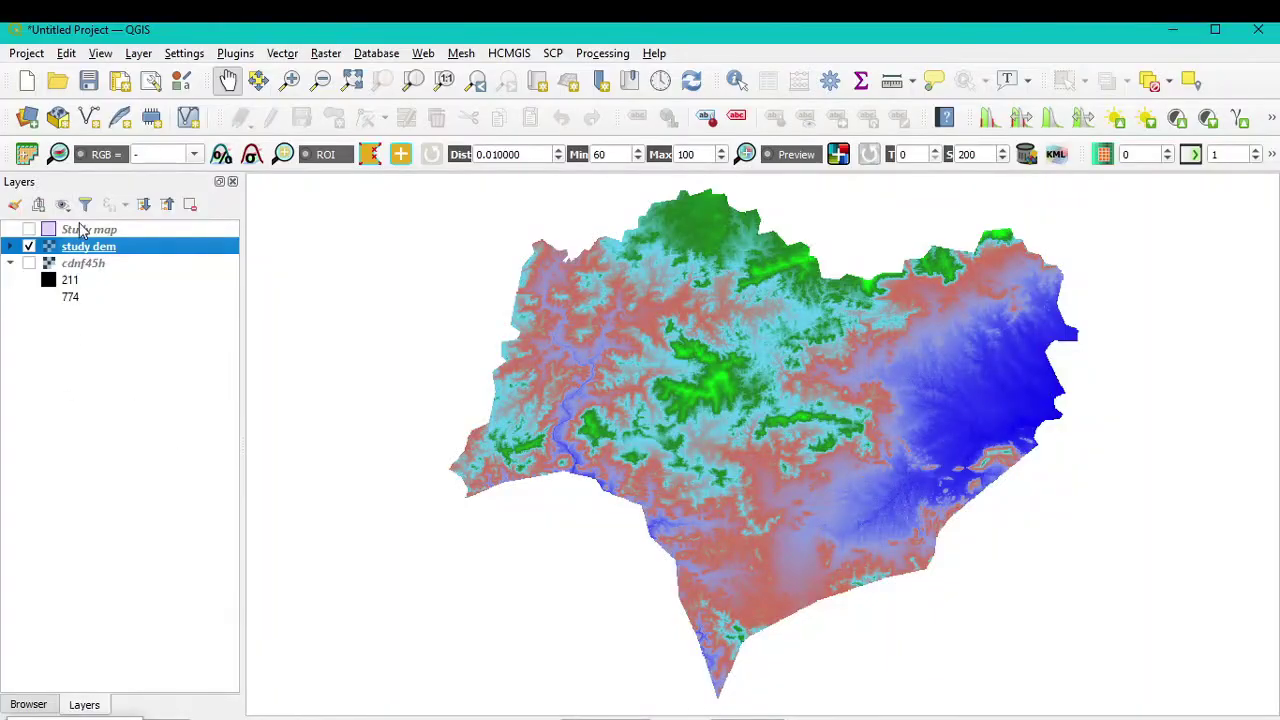
{"action": "right_click", "coordinate": [101, 251]}
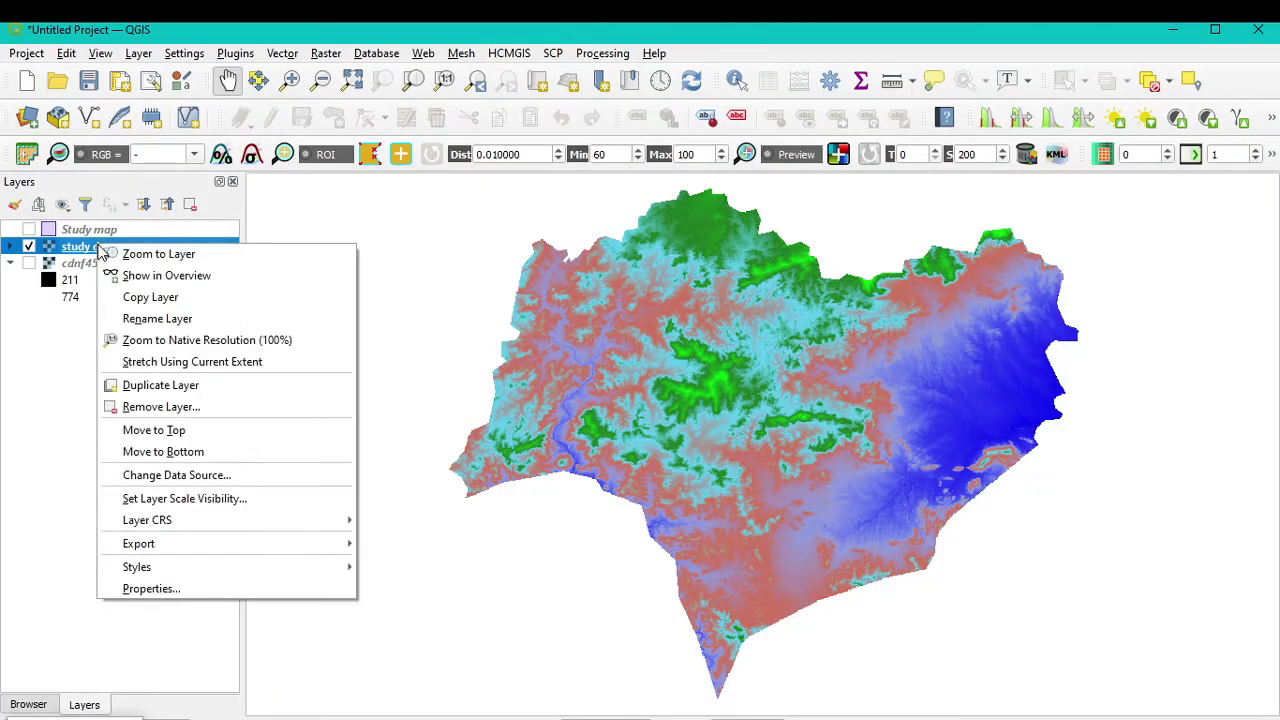
{"action": "left_click", "coordinate": [150, 589]}
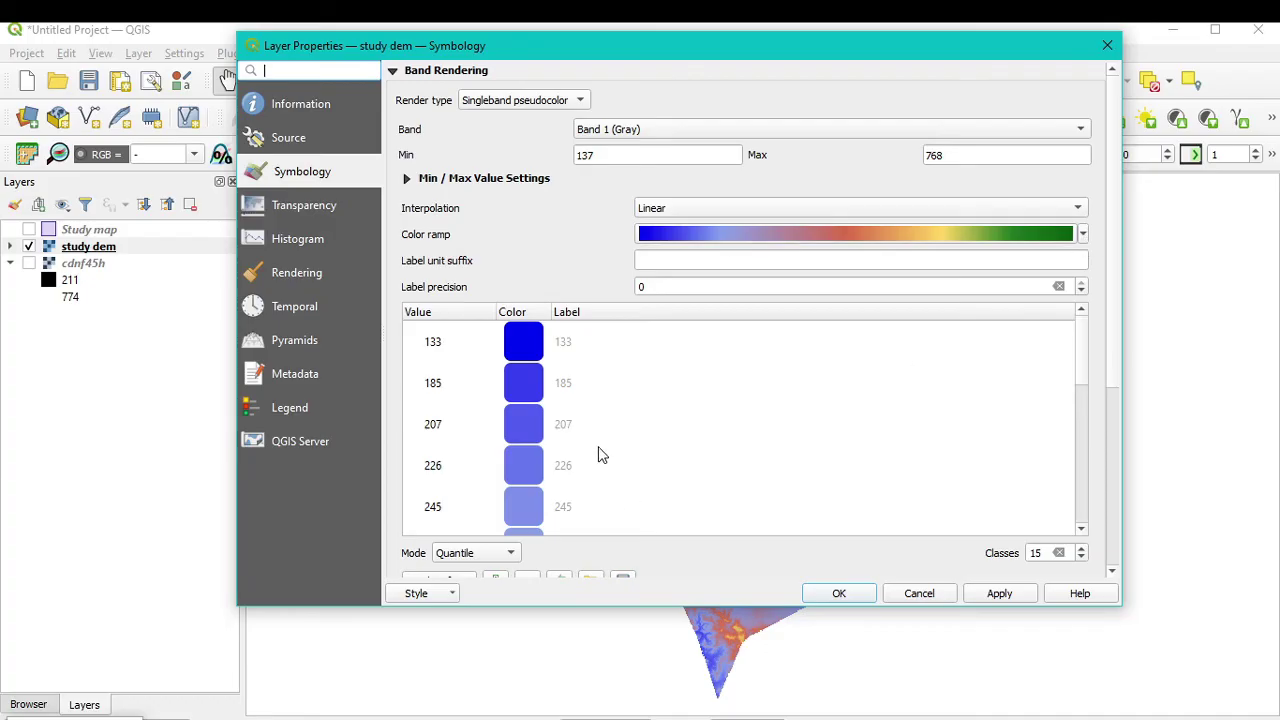
{"action": "scroll", "coordinate": [596, 450], "scroll_direction": "down", "scroll_amount": 3}
{"action": "scroll", "coordinate": [611, 449], "scroll_direction": "up", "scroll_amount": 4}
{"action": "scroll", "coordinate": [635, 460], "scroll_direction": "down", "scroll_amount": 3}
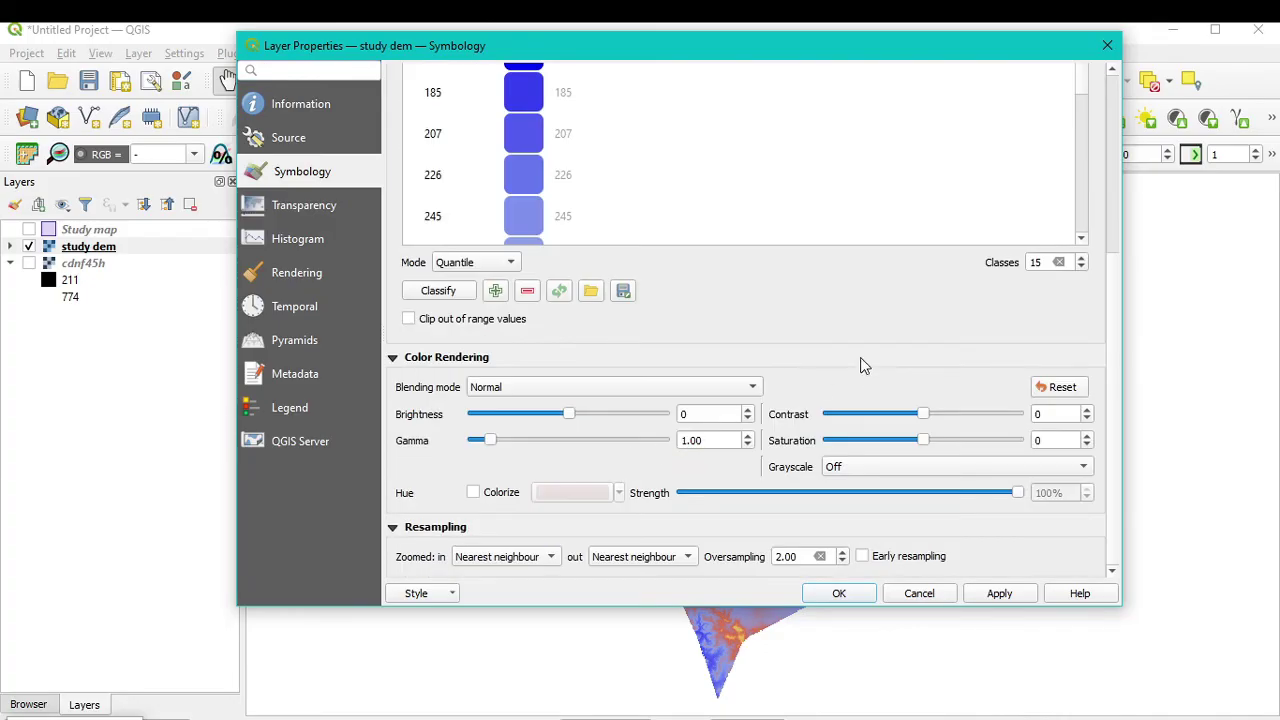
Reclassify the study dem colors in Quantile mode with 10 classes and apply the symbology.
{"action": "left_click", "coordinate": [1028, 262]}
{"action": "type", "text": "1"}
{"action": "scroll", "coordinate": [866, 237], "scroll_direction": "up", "scroll_amount": 3}
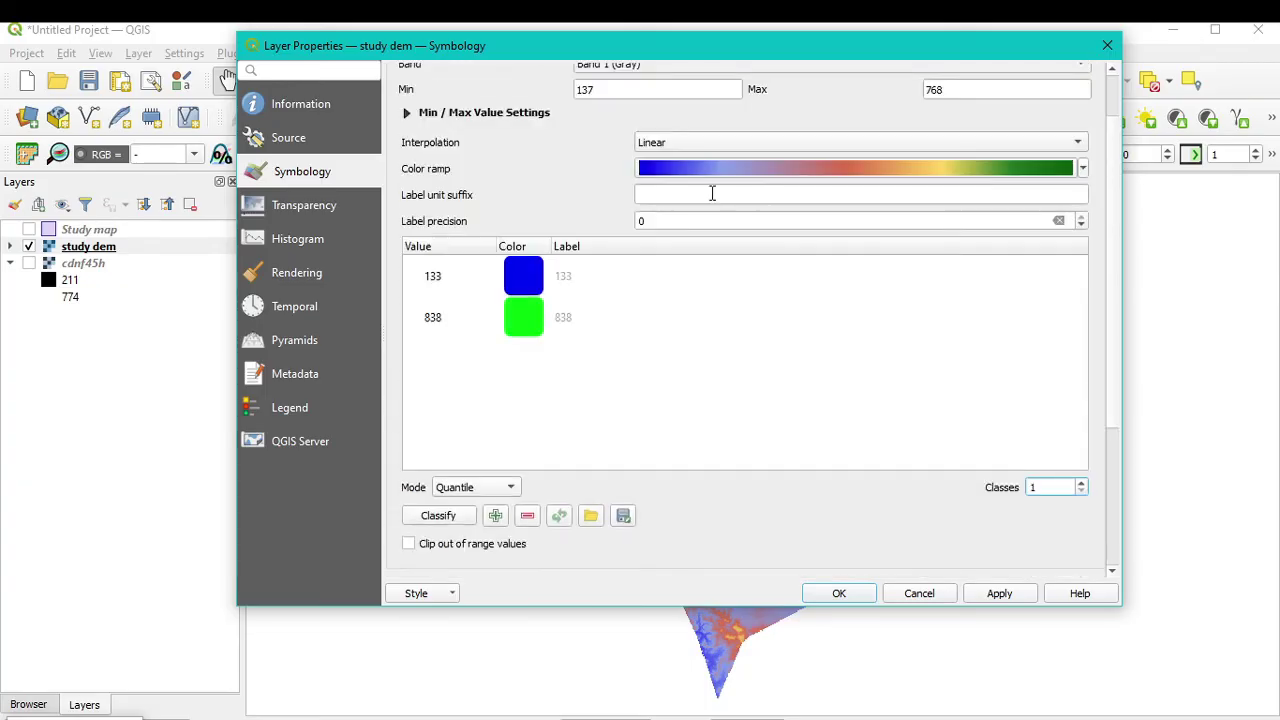
{"action": "key", "text": "Up"}
{"action": "left_click", "coordinate": [476, 488]}
{"action": "left_click", "coordinate": [474, 488]}
{"action": "left_click_drag", "start_coordinate": [1045, 481], "coordinate": [996, 495]}
{"action": "type", "text": "10"}
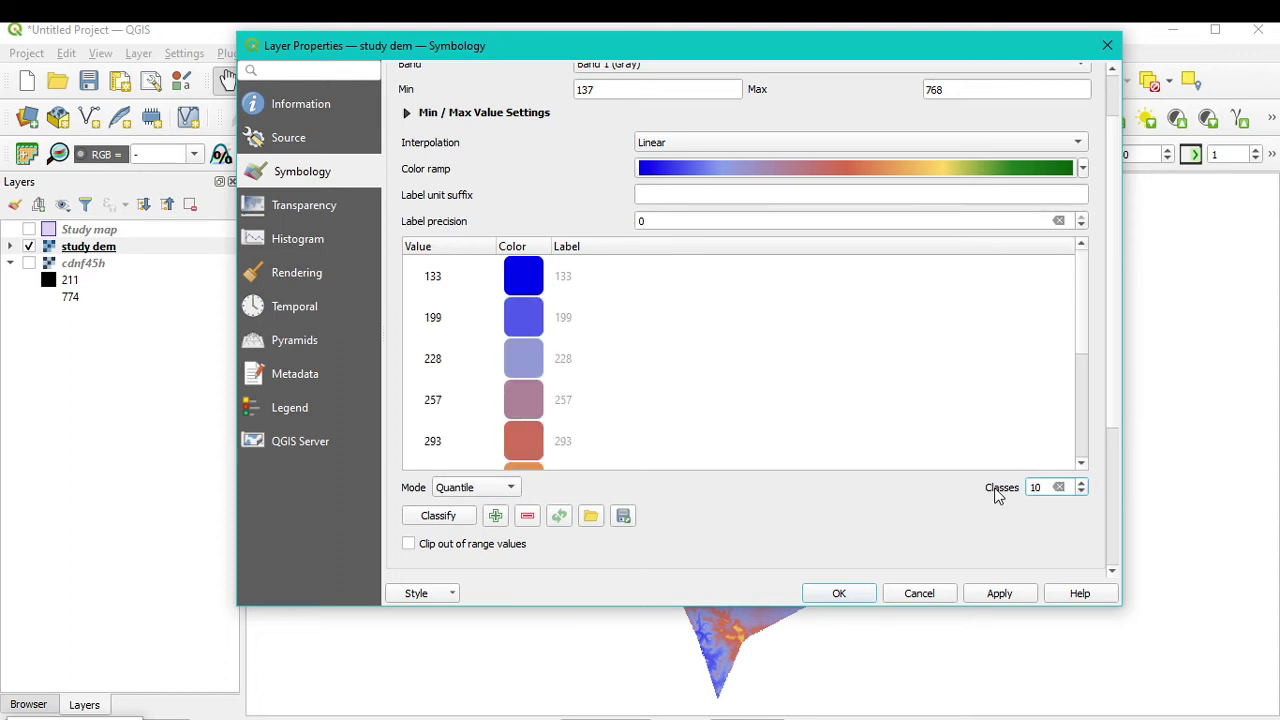
{"action": "left_click", "coordinate": [1000, 594]}
{"action": "left_click", "coordinate": [838, 594]}
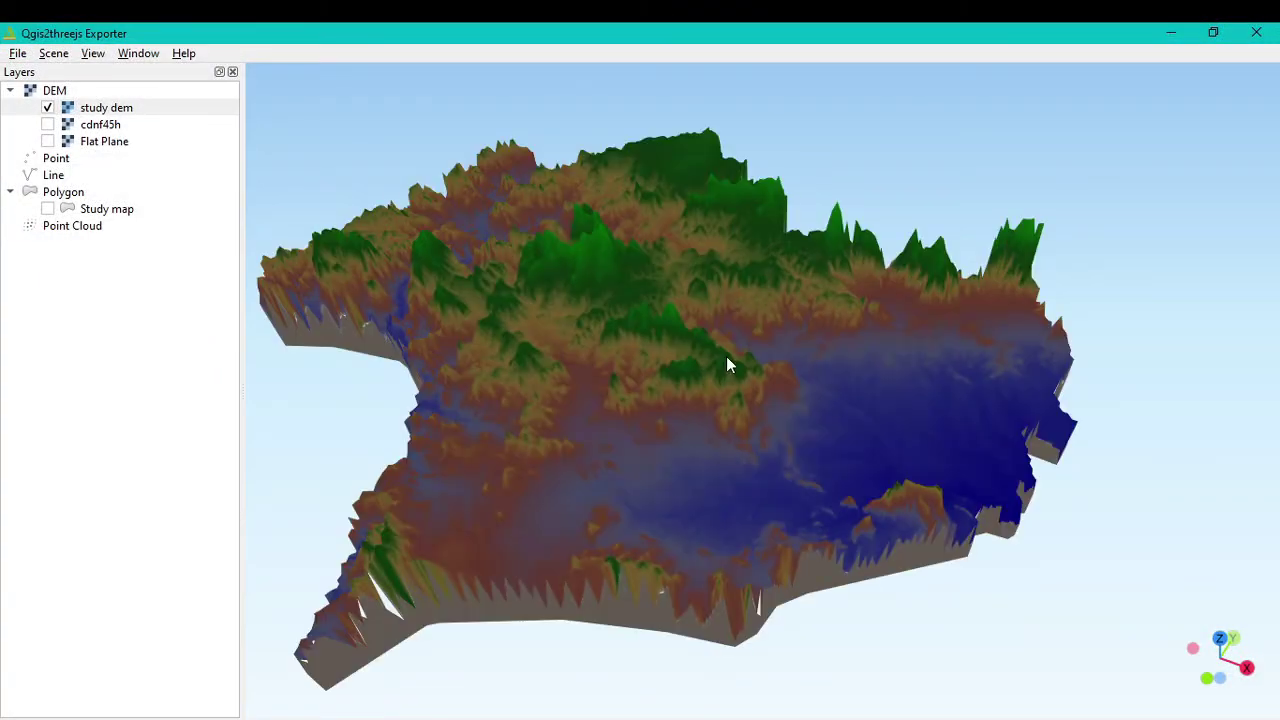
Query the coordinates of a point on the 3D study dem terrain, and dismiss the point information.
{"action": "left_click_drag", "start_coordinate": [726, 357], "coordinate": [674, 401]}
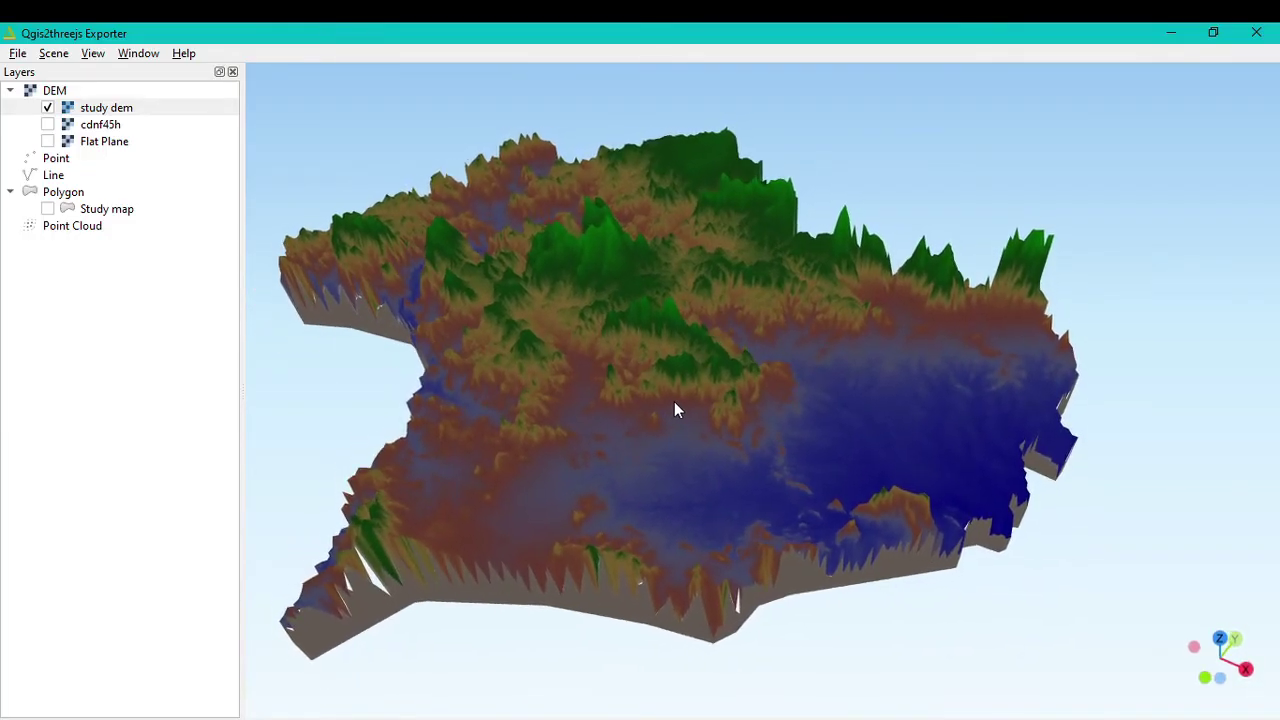
{"action": "left_click", "coordinate": [764, 406]}
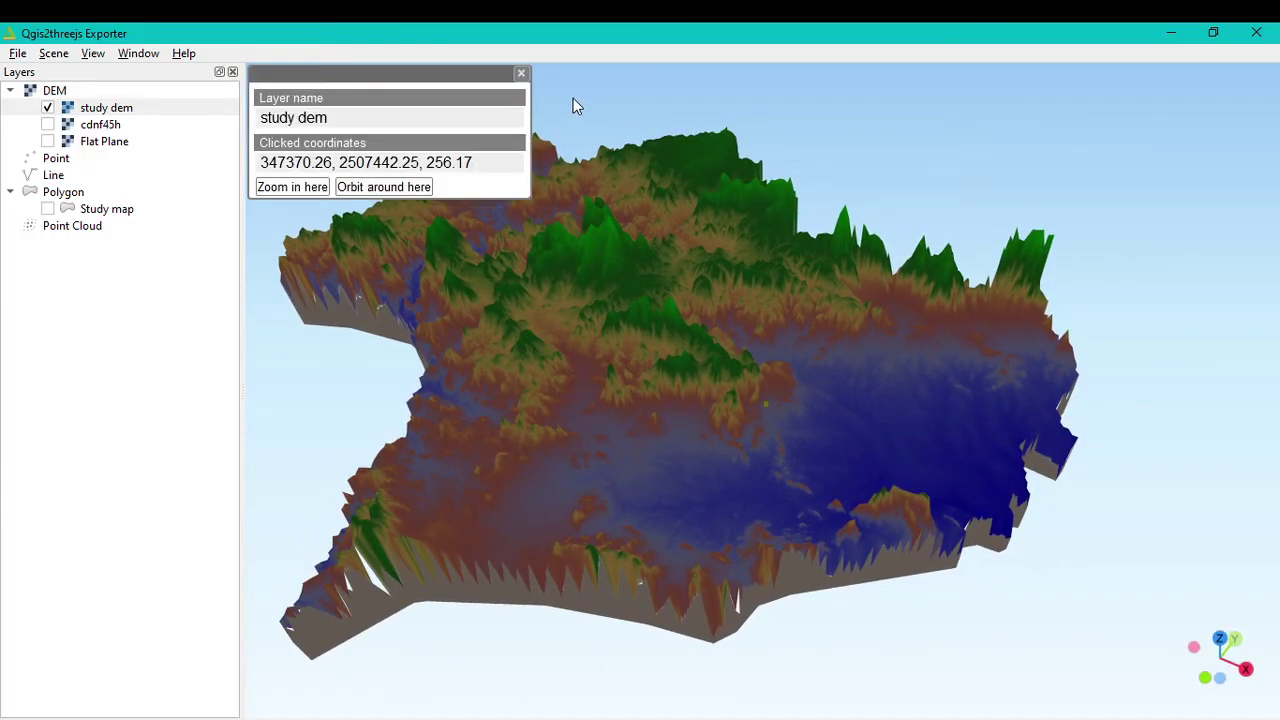
{"action": "left_click", "coordinate": [521, 75]}
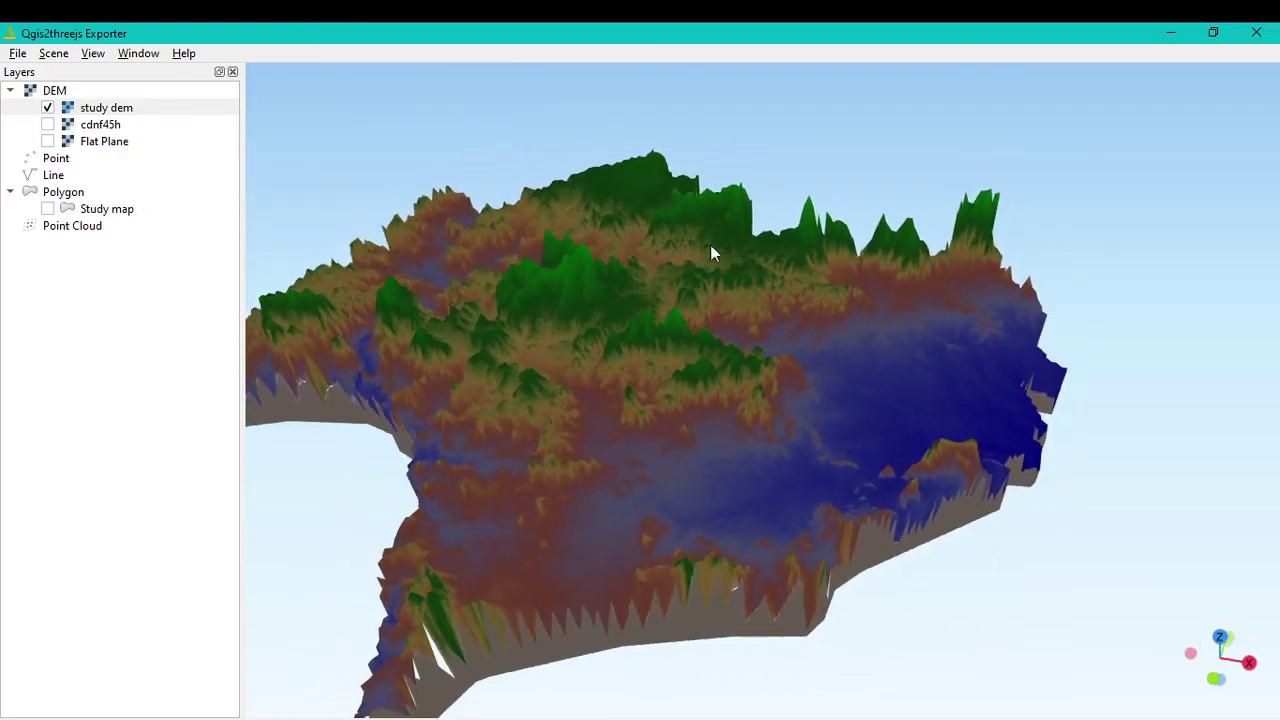
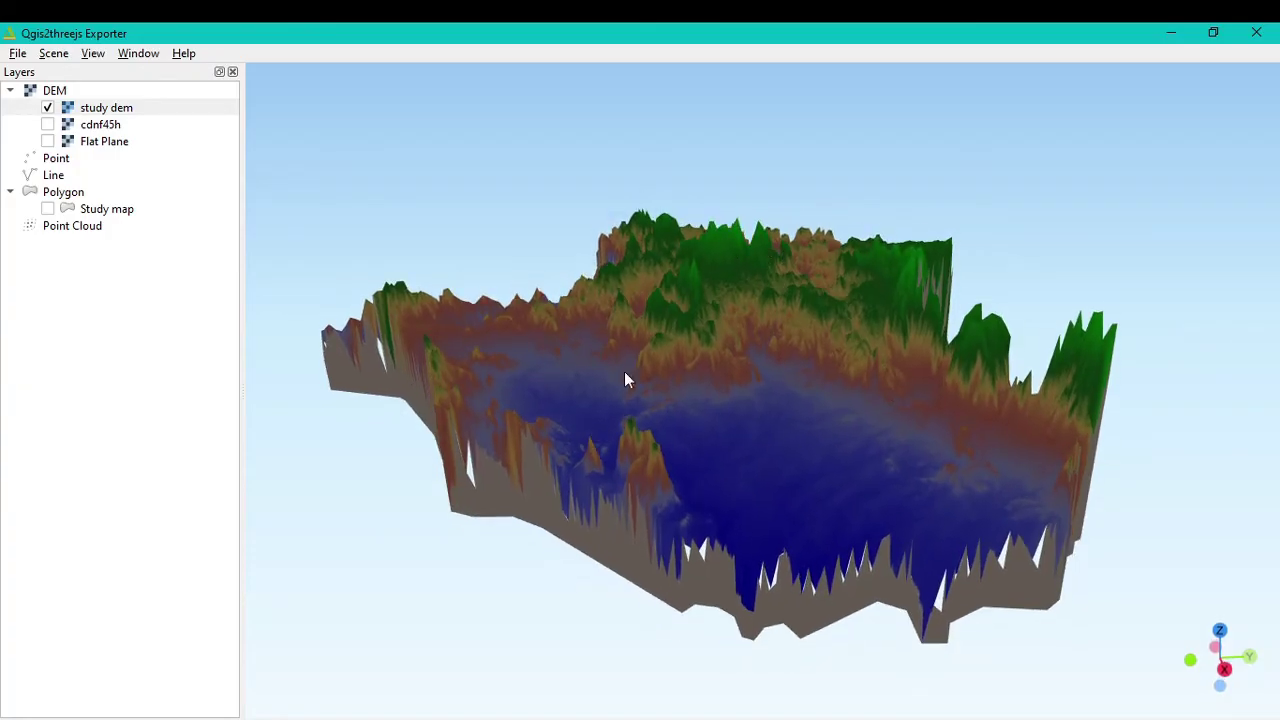
Orbit the terrain to a tilted view and save the scene as PNG image study1 in the Desktop's DEM folder.
{"action": "left_click_drag", "start_coordinate": [740, 424], "coordinate": [789, 463]}
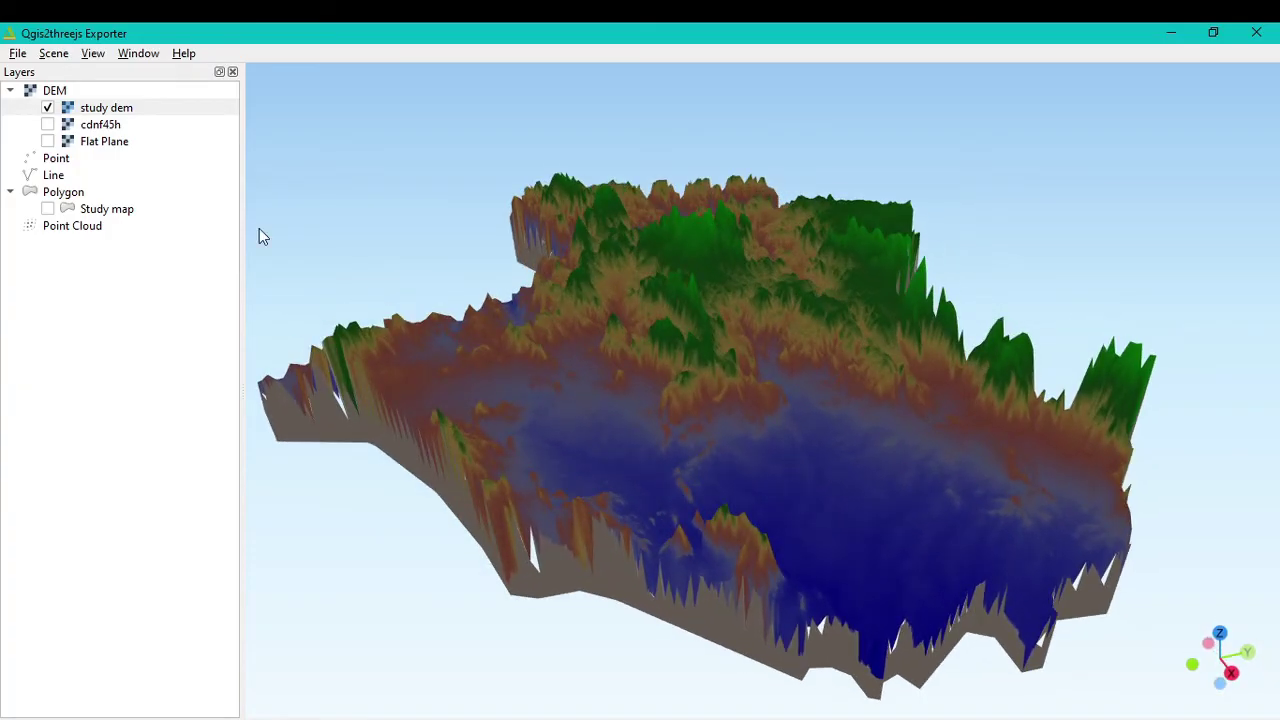
{"action": "left_click", "coordinate": [17, 56]}
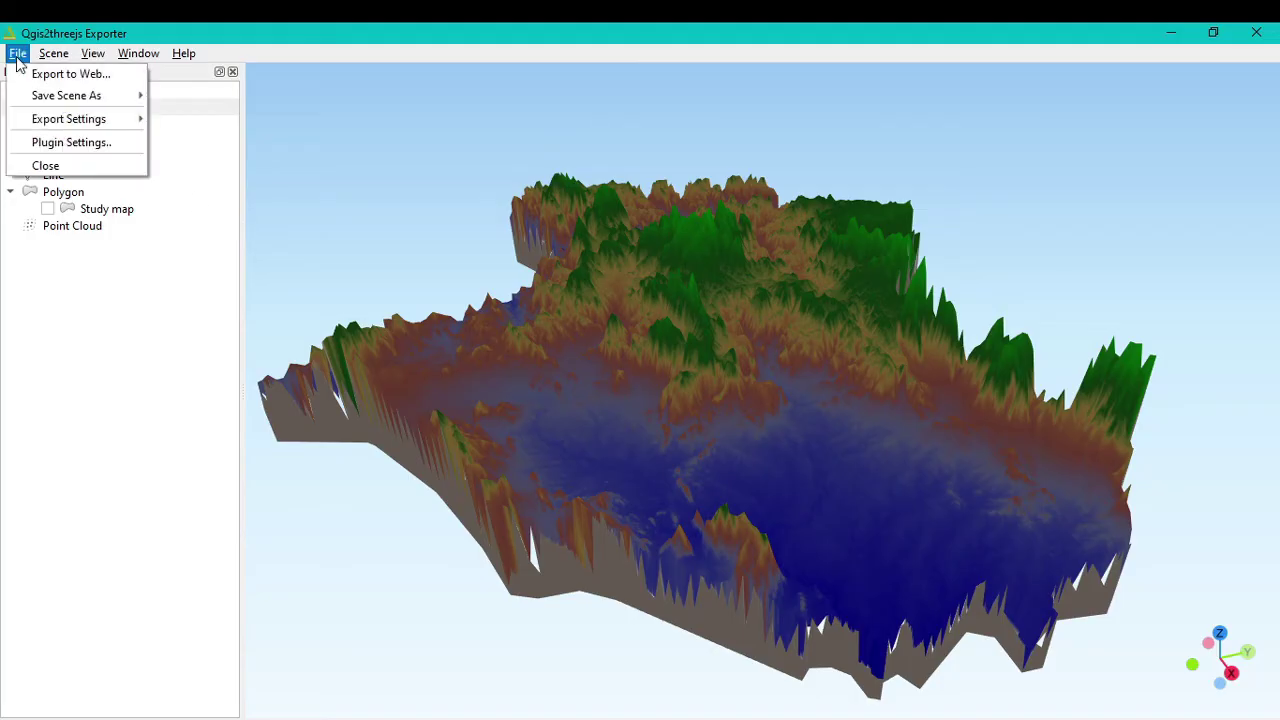
{"action": "mouse_move", "coordinate": [37, 96]}
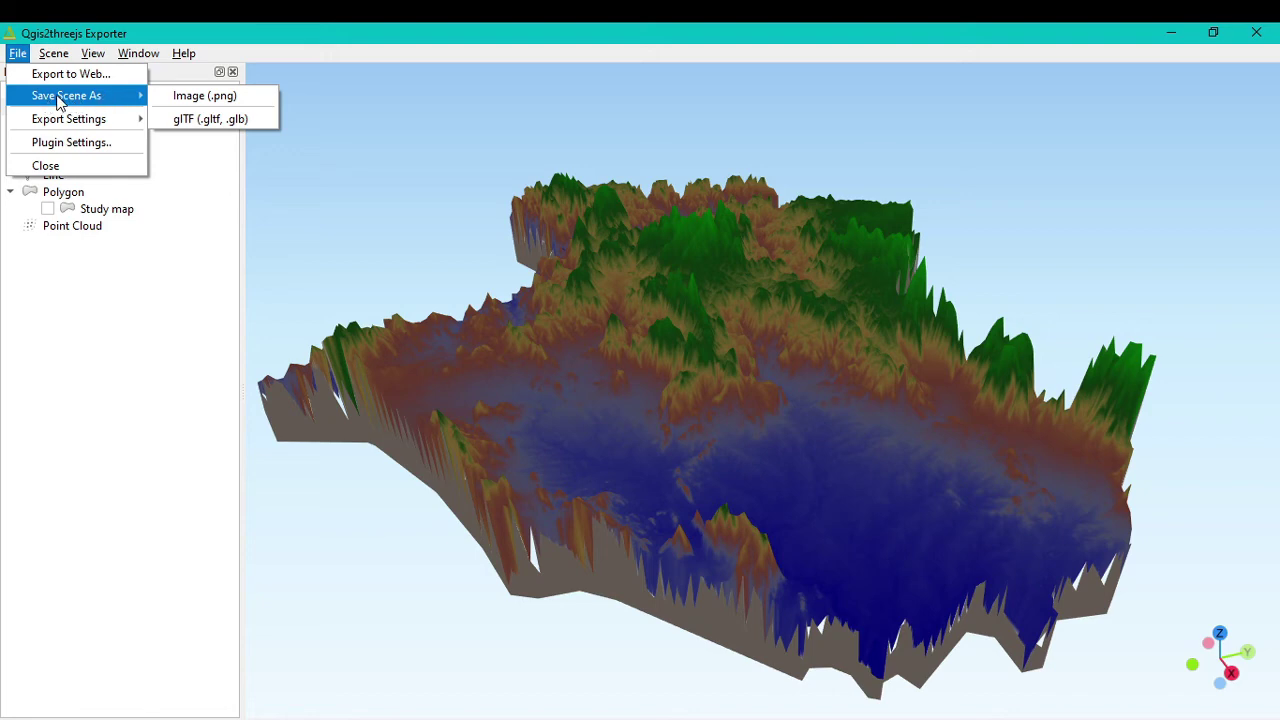
{"action": "left_click", "coordinate": [204, 96]}
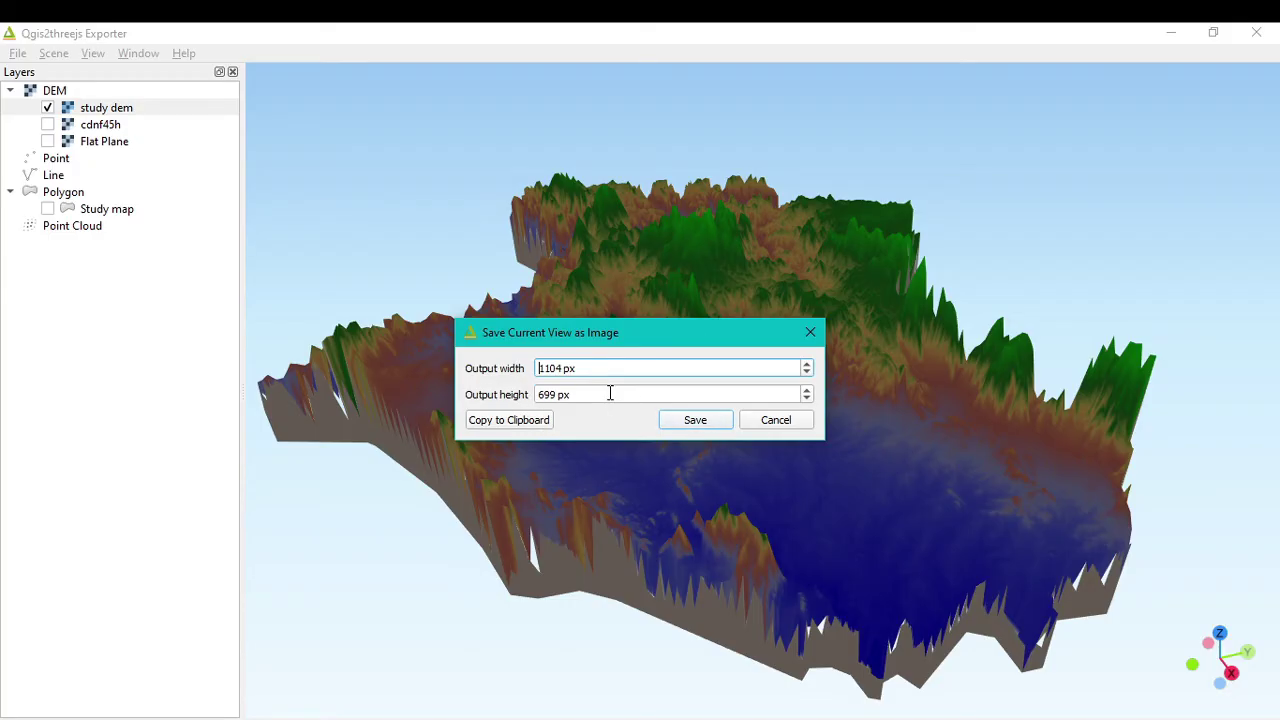
{"action": "left_click", "coordinate": [700, 420]}
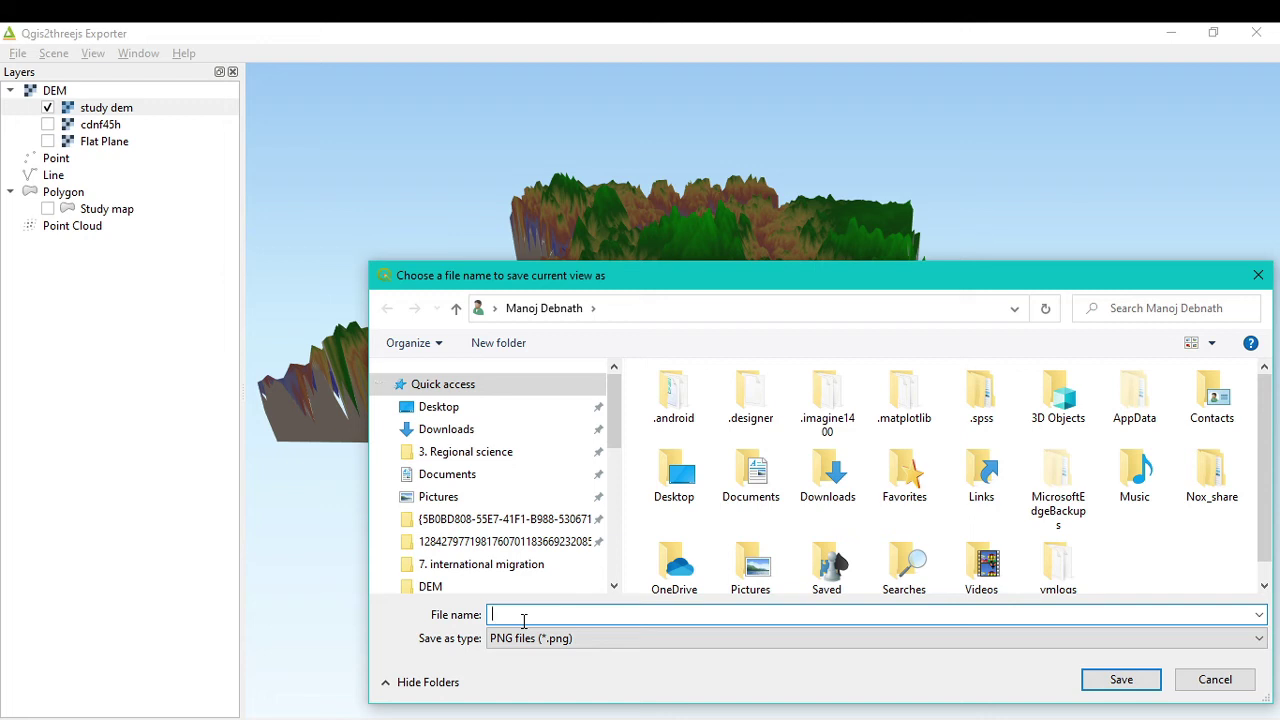
{"action": "type", "text": "study1"}
{"action": "scroll", "coordinate": [451, 434], "scroll_direction": "down", "scroll_amount": 2}
{"action": "left_click", "coordinate": [432, 440]}
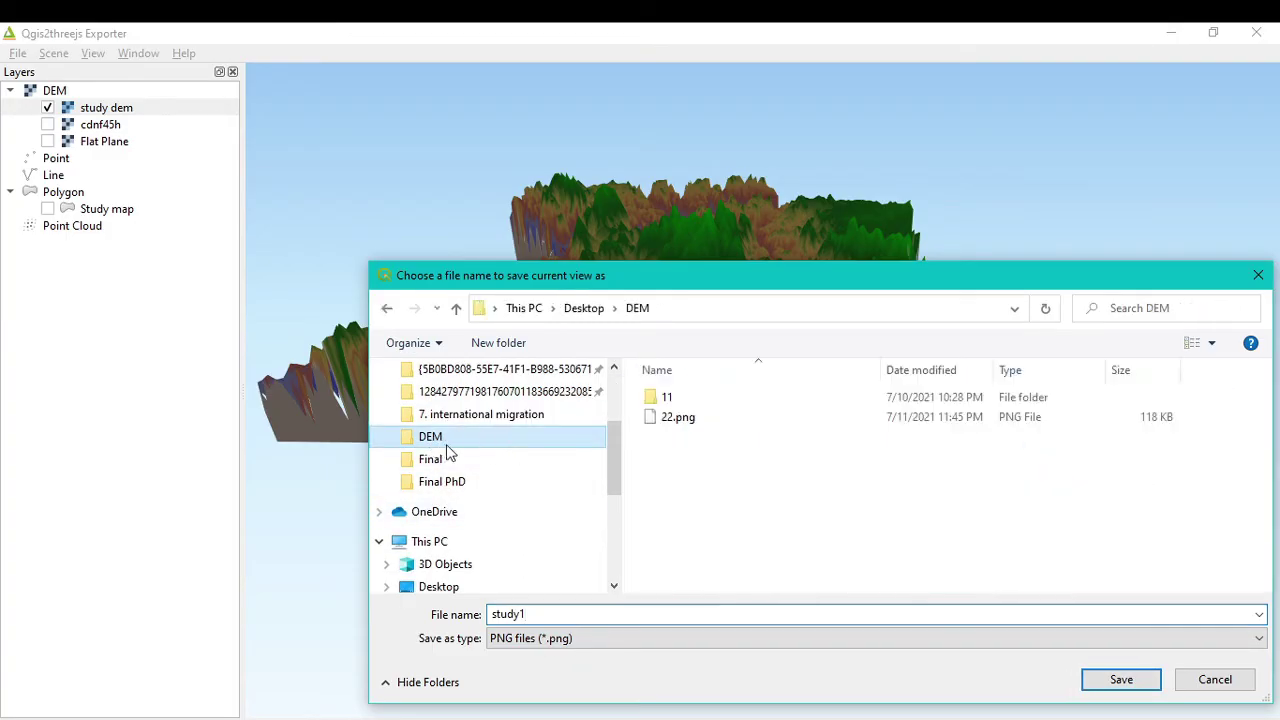
{"action": "left_click", "coordinate": [1121, 680]}
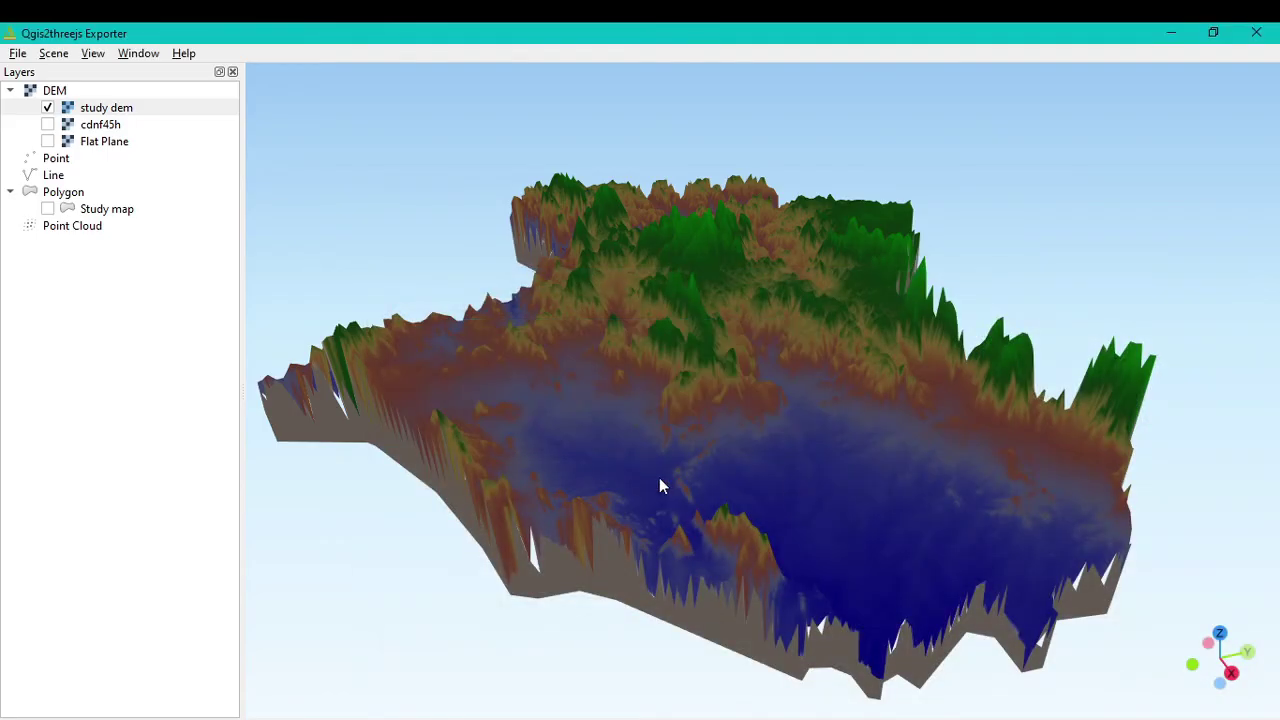
Orbit the terrain to a higher view and save the scene as PNG image study2 in the Desktop's DEM folder.
{"action": "left_click_drag", "start_coordinate": [821, 407], "coordinate": [938, 496]}
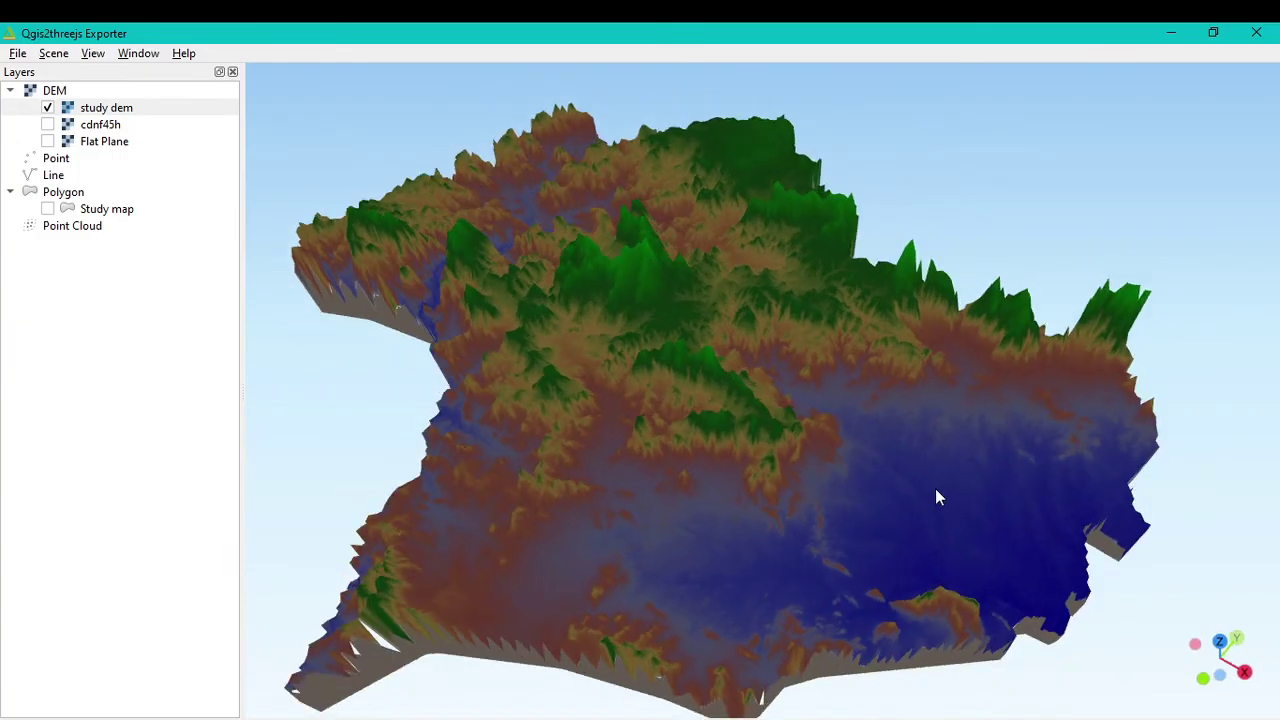
{"action": "left_click", "coordinate": [18, 54]}
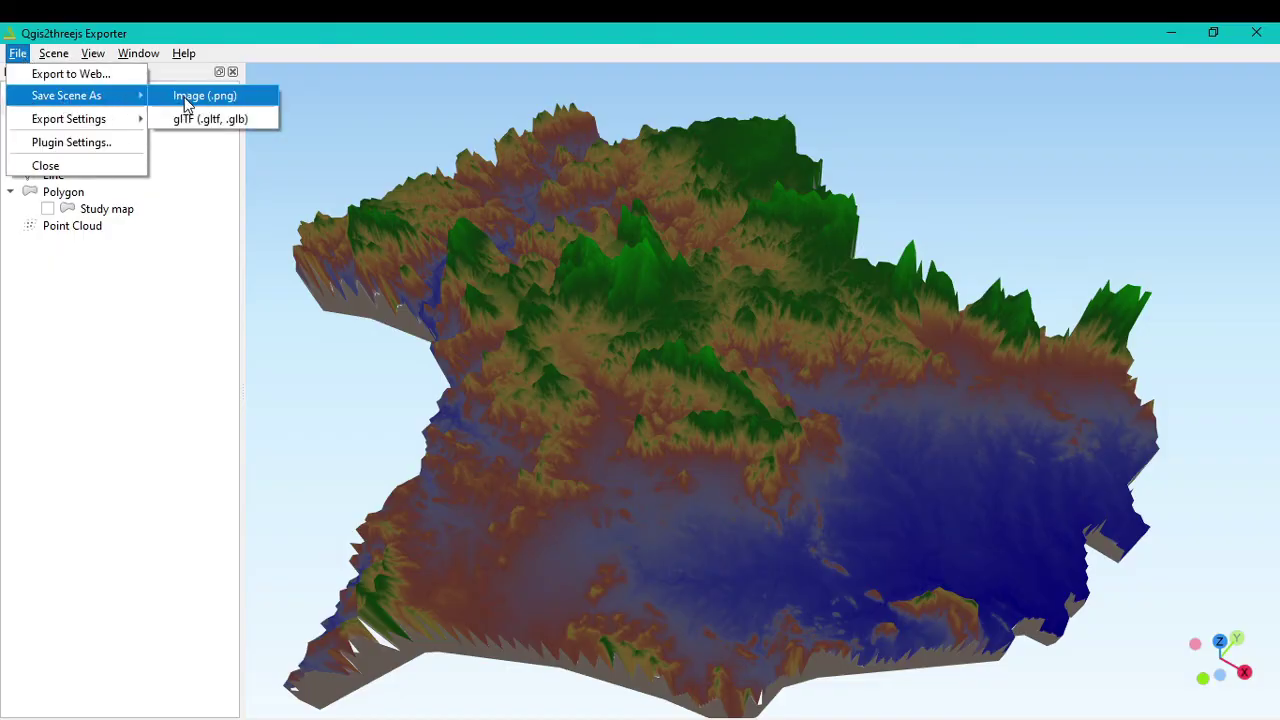
{"action": "left_click", "coordinate": [181, 104]}
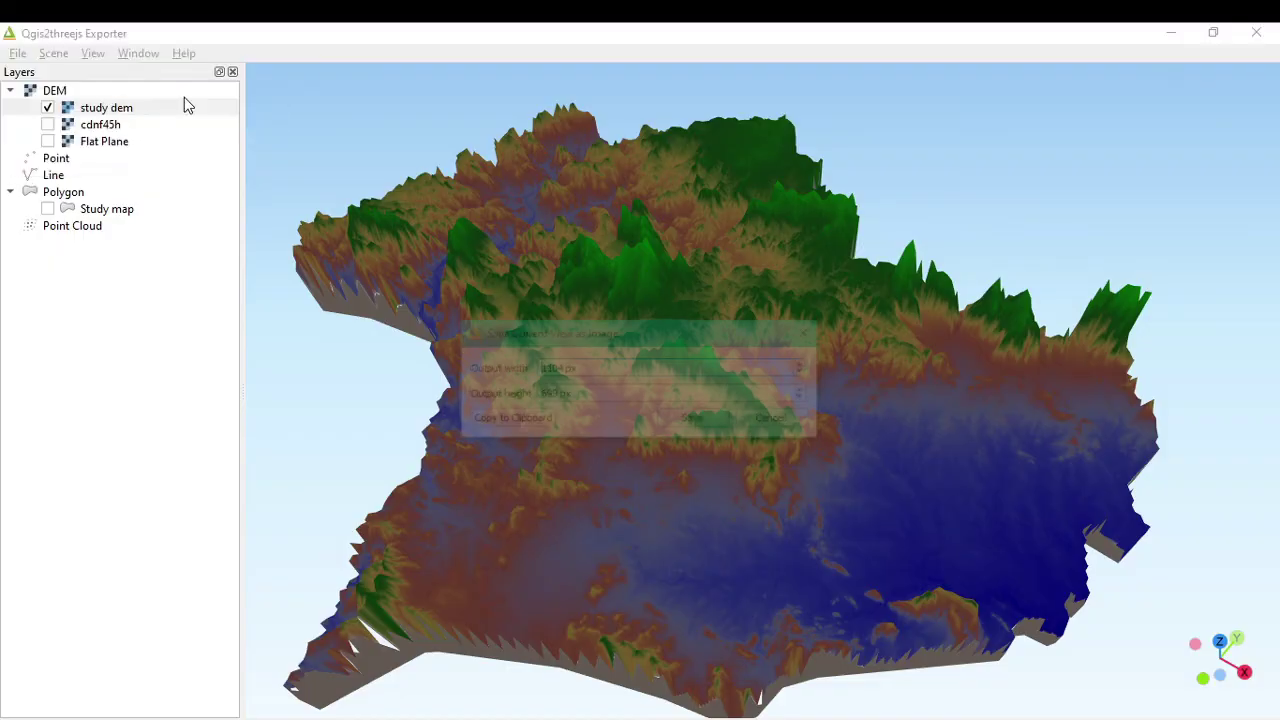
{"action": "left_click", "coordinate": [696, 428]}
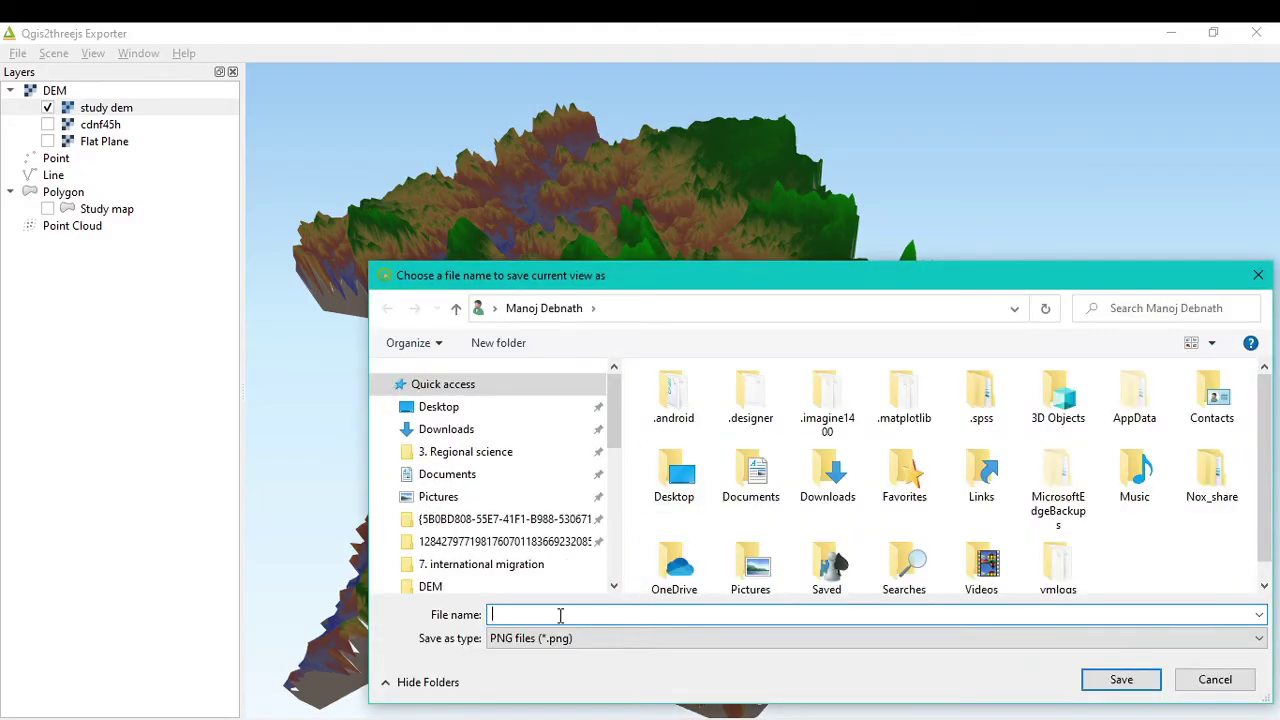
{"action": "scroll", "coordinate": [430, 550], "scroll_direction": "down", "scroll_amount": 1}
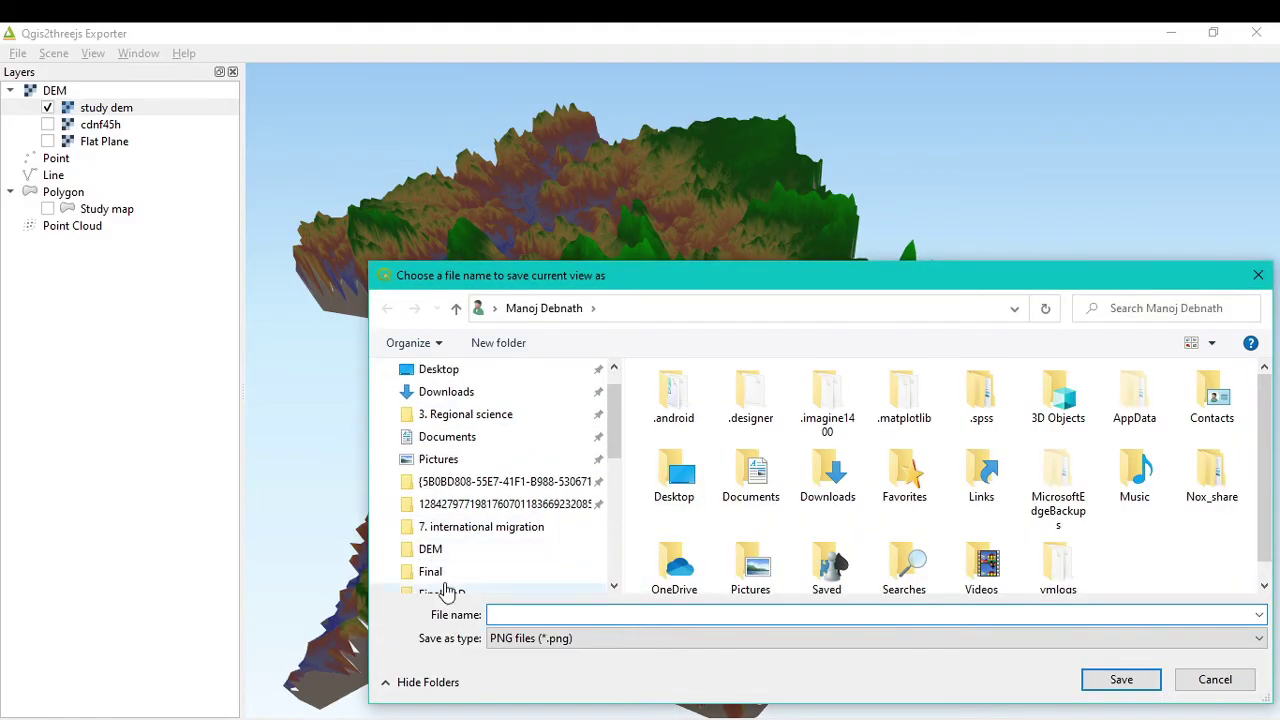
{"action": "left_click", "coordinate": [444, 556]}
{"action": "left_click", "coordinate": [690, 436]}
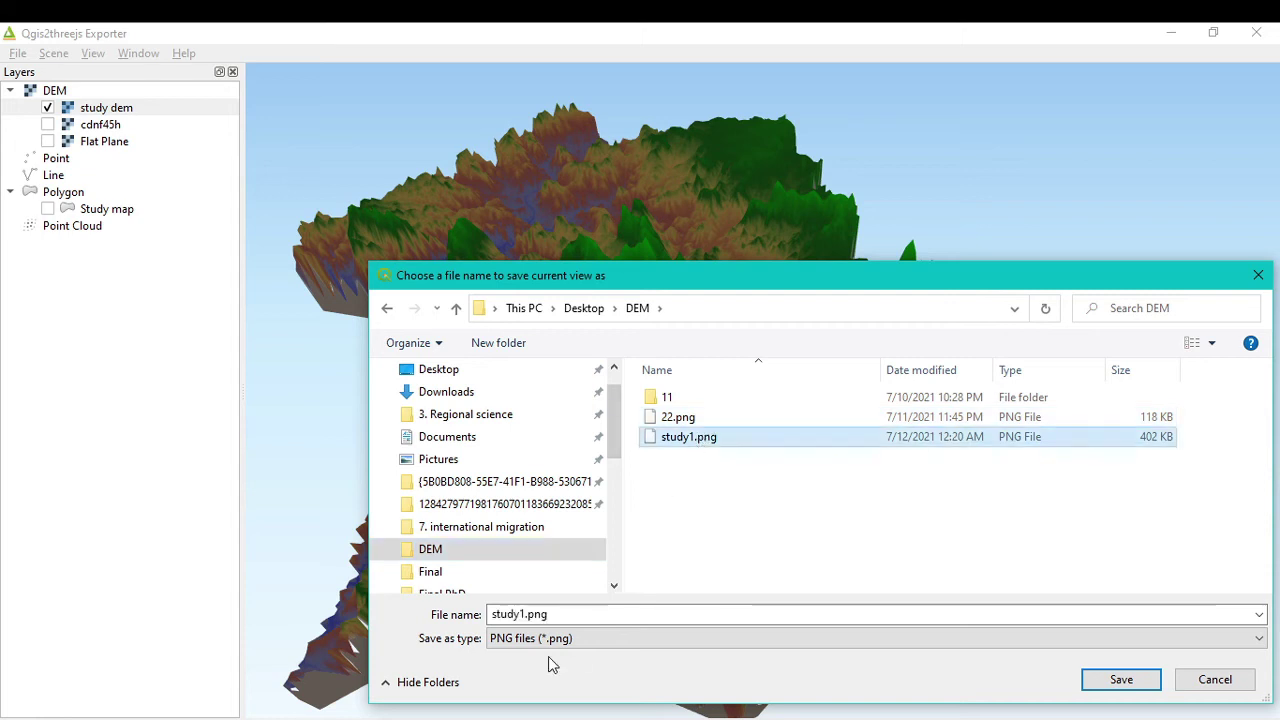
{"action": "double_click", "coordinate": [520, 614]}
{"action": "left_click", "coordinate": [519, 614]}
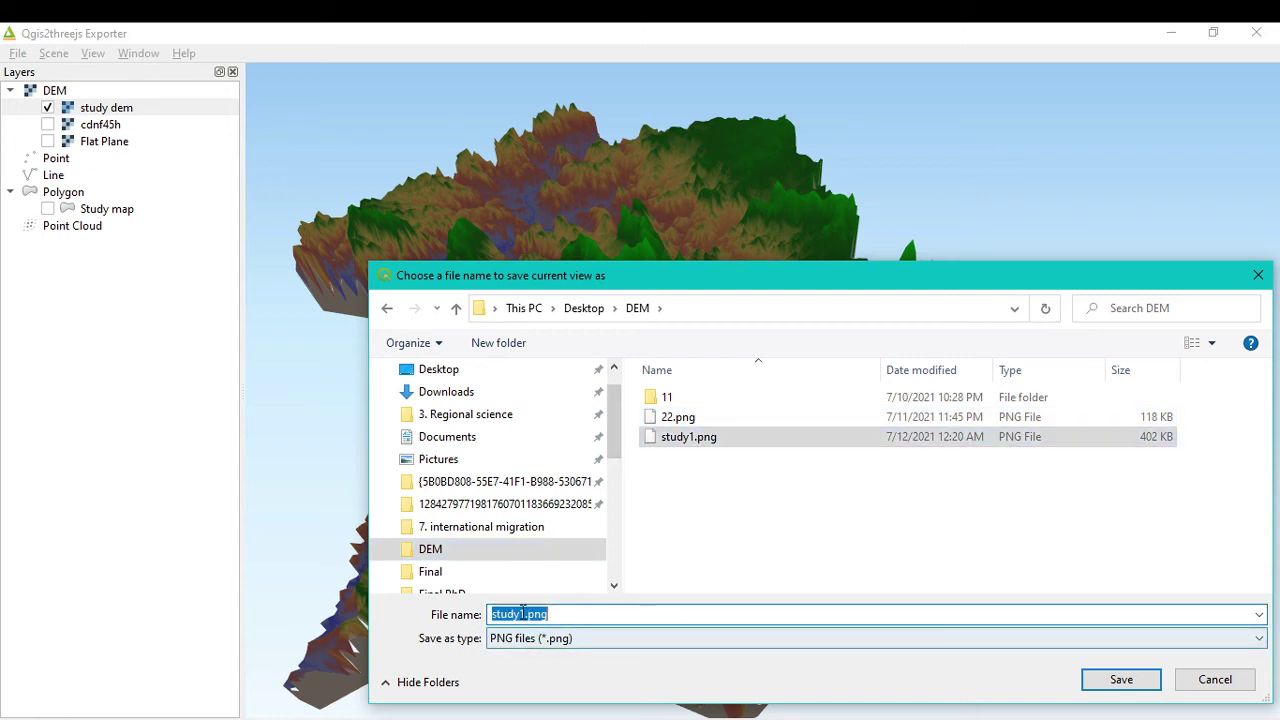
{"action": "key", "text": "Delete"}
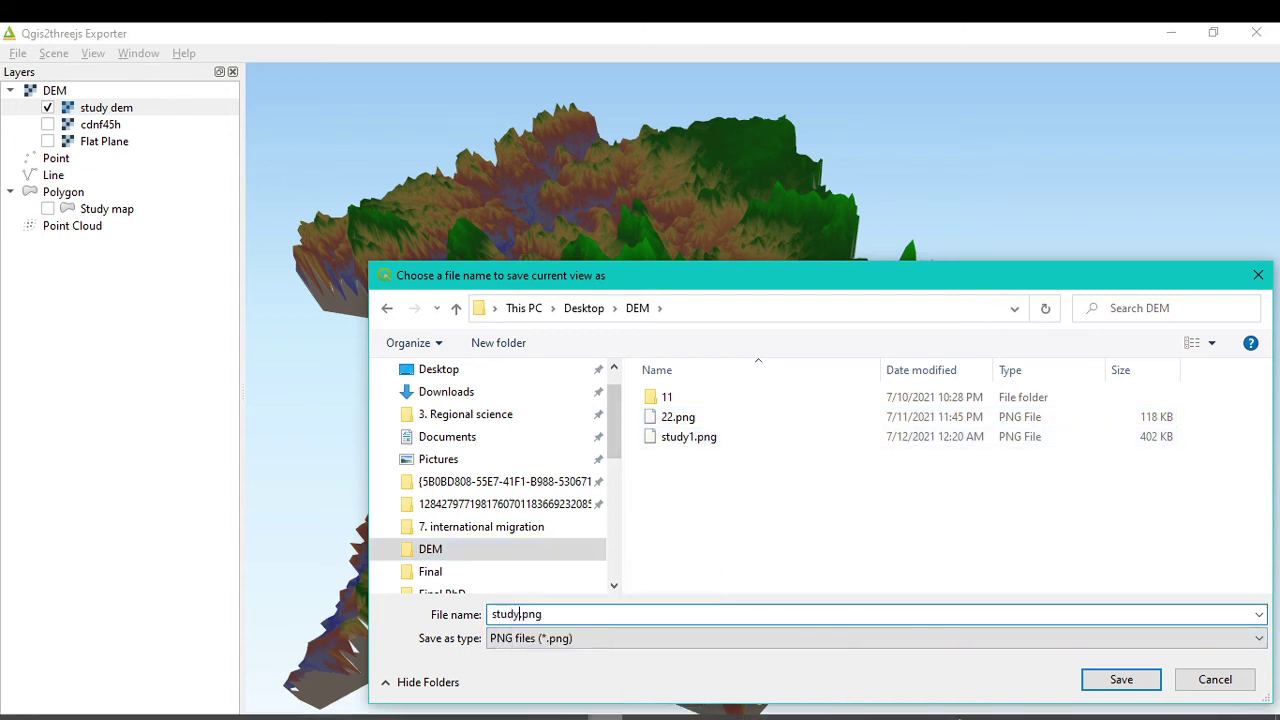
{"action": "type", "text": "2"}
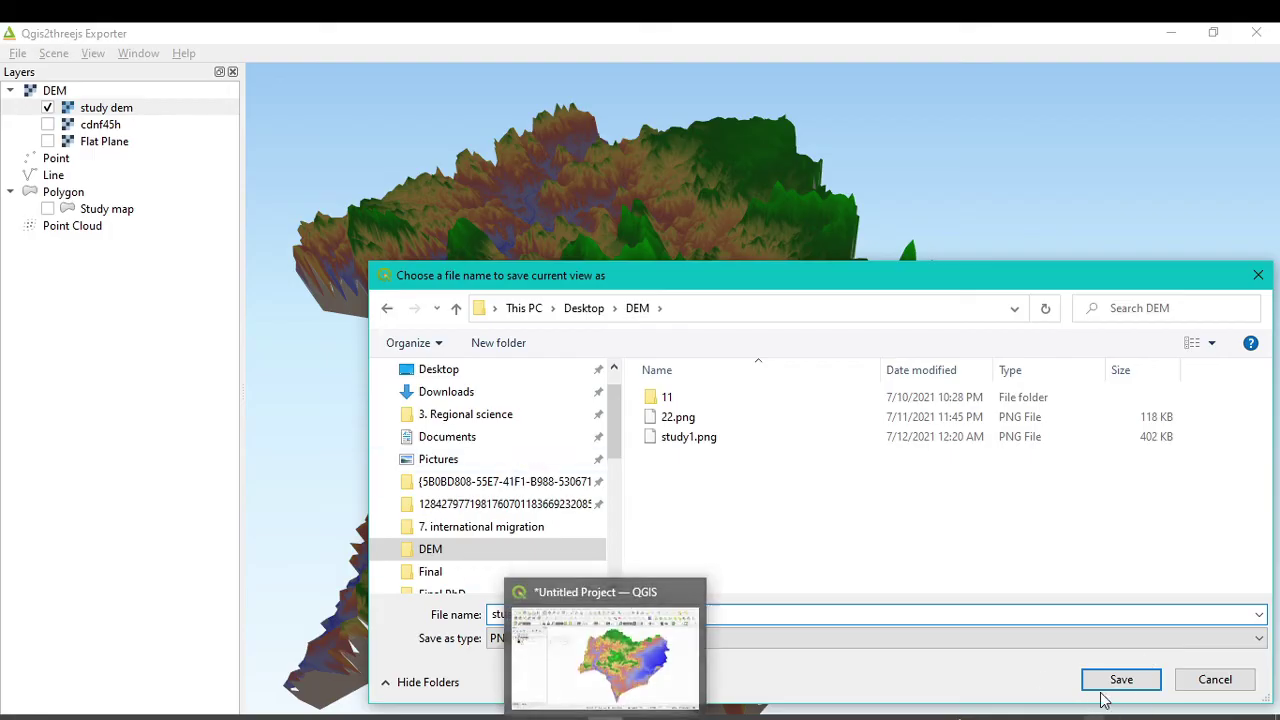
{"action": "left_click", "coordinate": [1121, 680]}
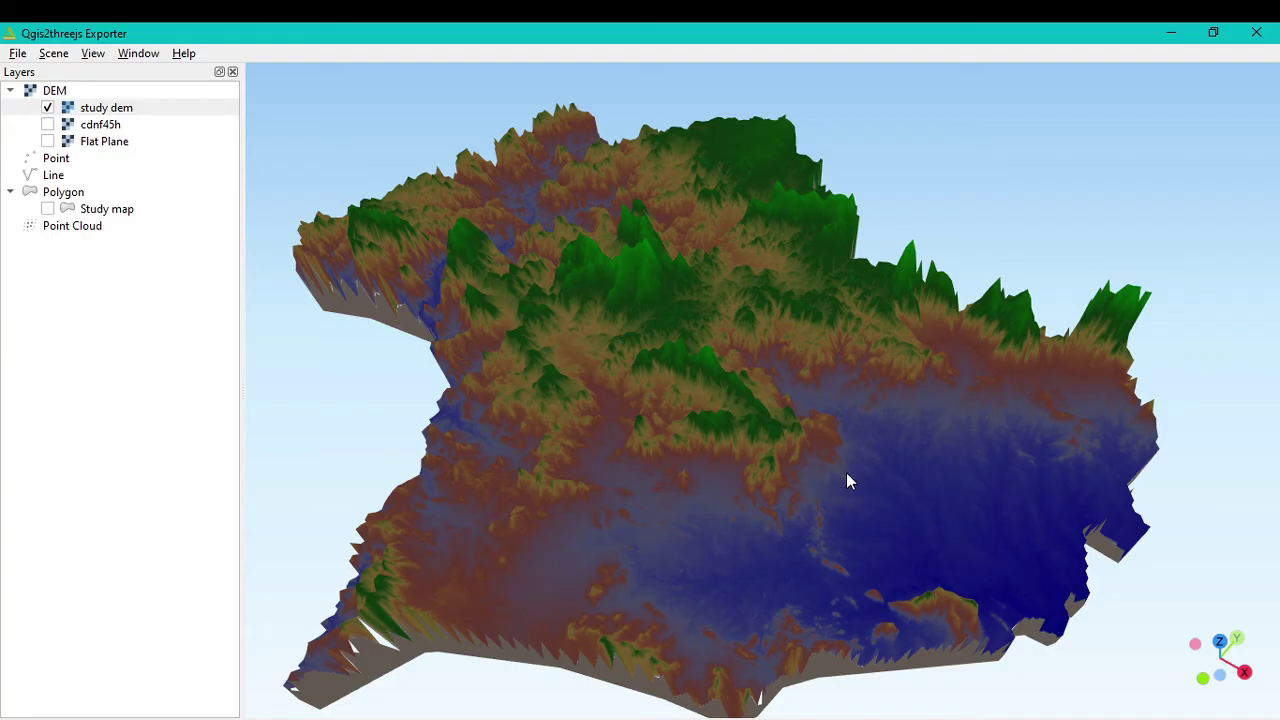
Start a web export of the 3D scene and set the Desktop's DEM folder as its output directory.
{"action": "left_click", "coordinate": [17, 55]}
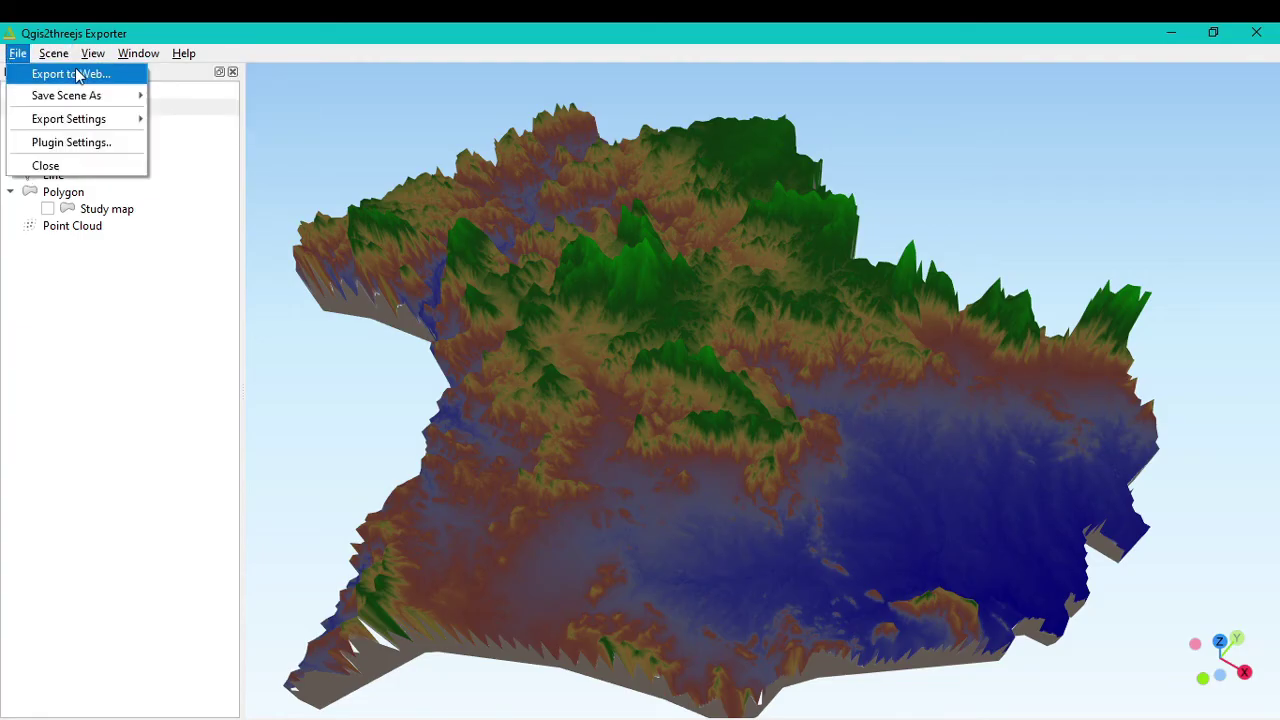
{"action": "left_click", "coordinate": [72, 74]}
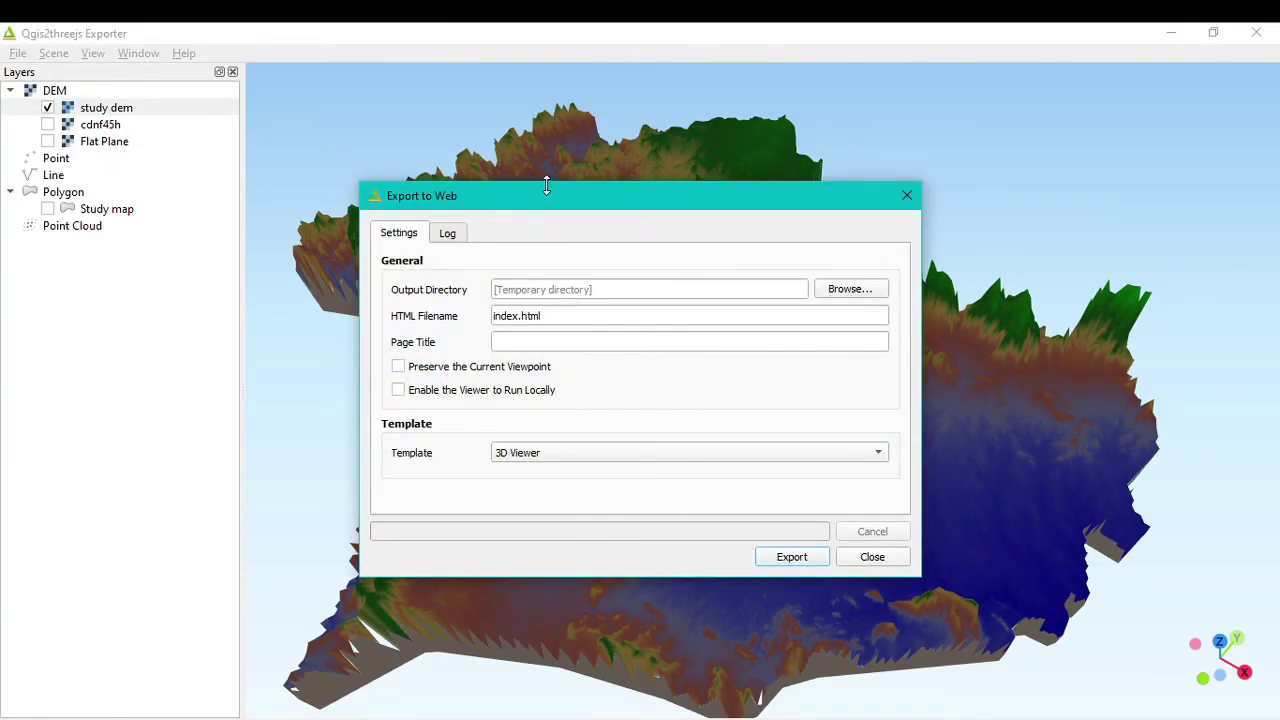
{"action": "left_click_drag", "start_coordinate": [547, 205], "coordinate": [507, 105]}
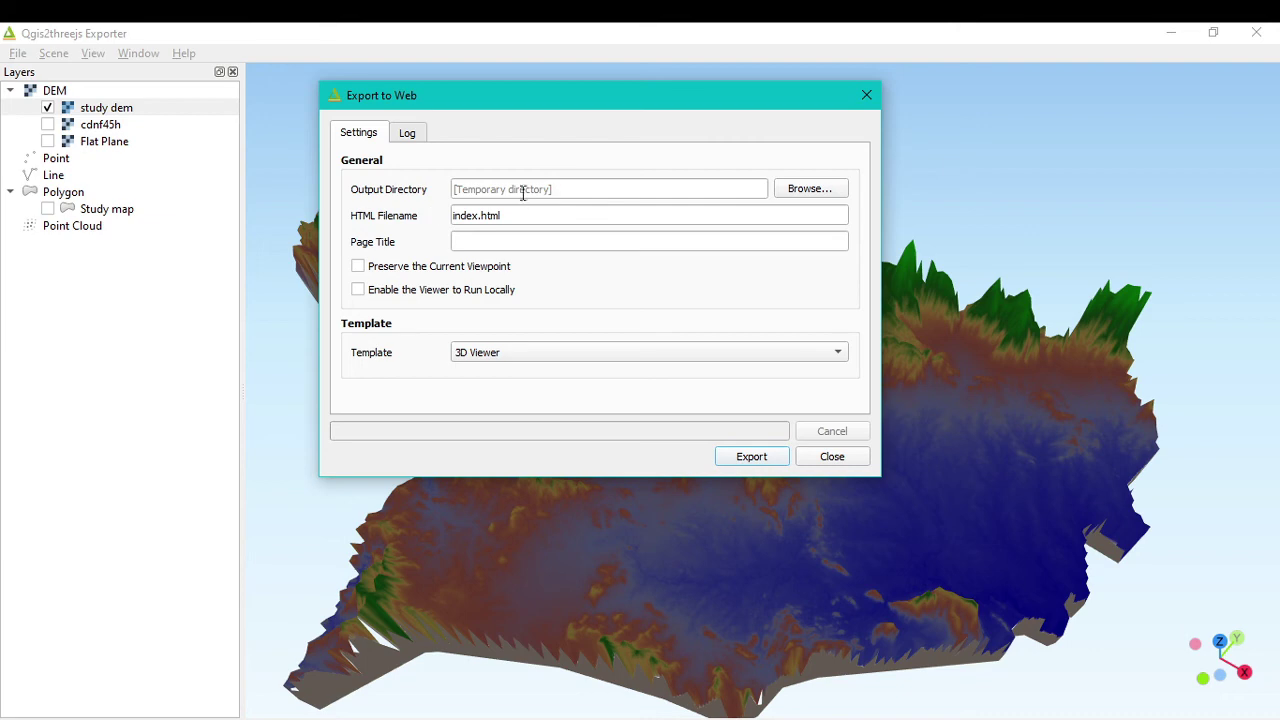
{"action": "left_click", "coordinate": [833, 192]}
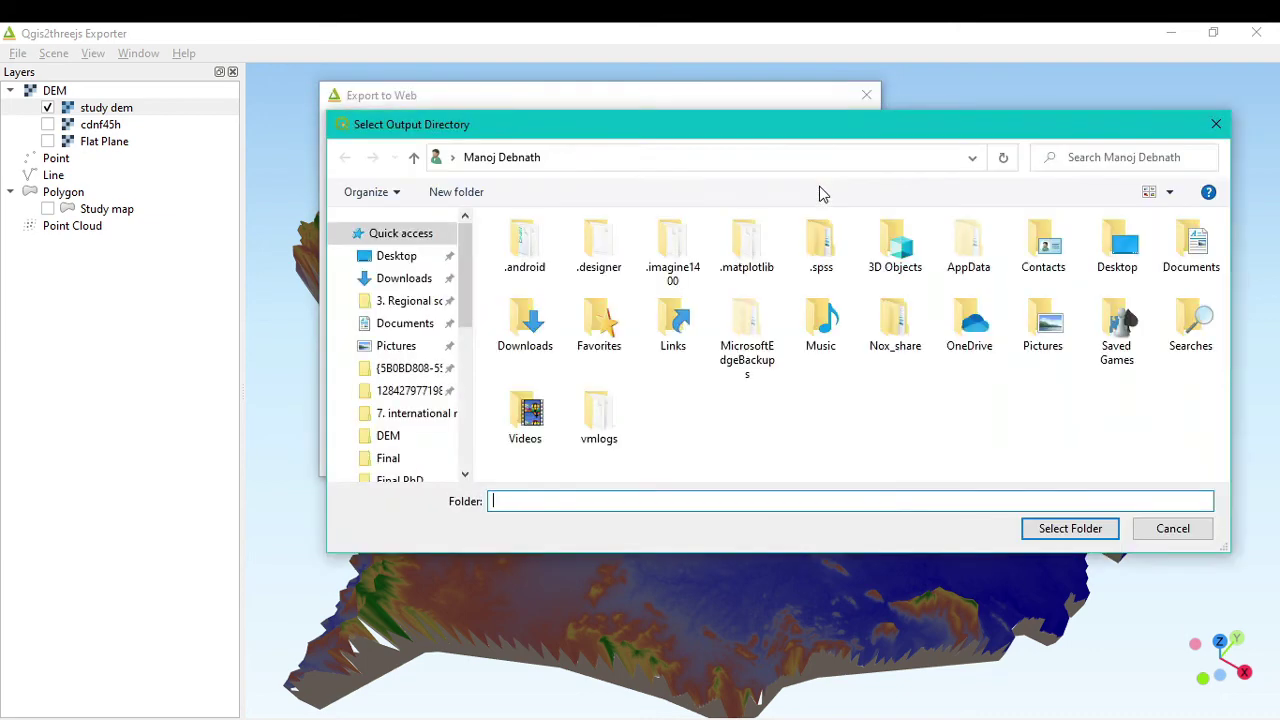
{"action": "left_click", "coordinate": [390, 437]}
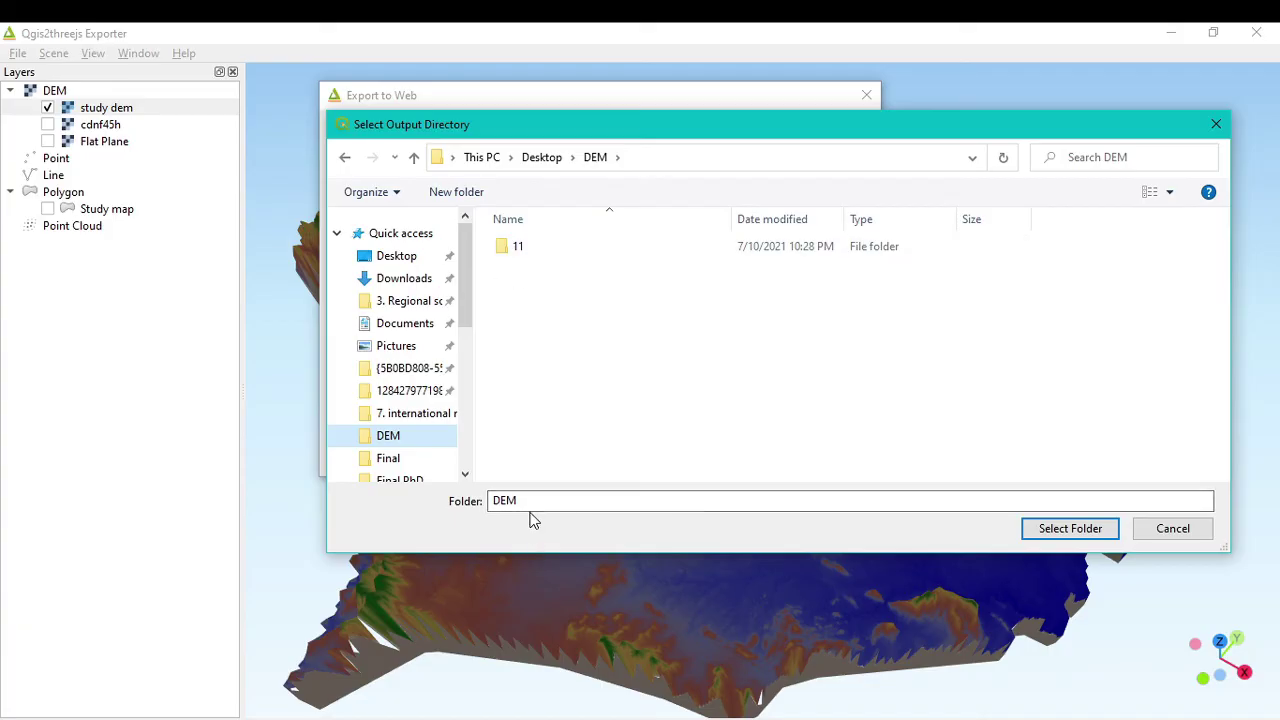
{"action": "left_click", "coordinate": [1050, 537]}
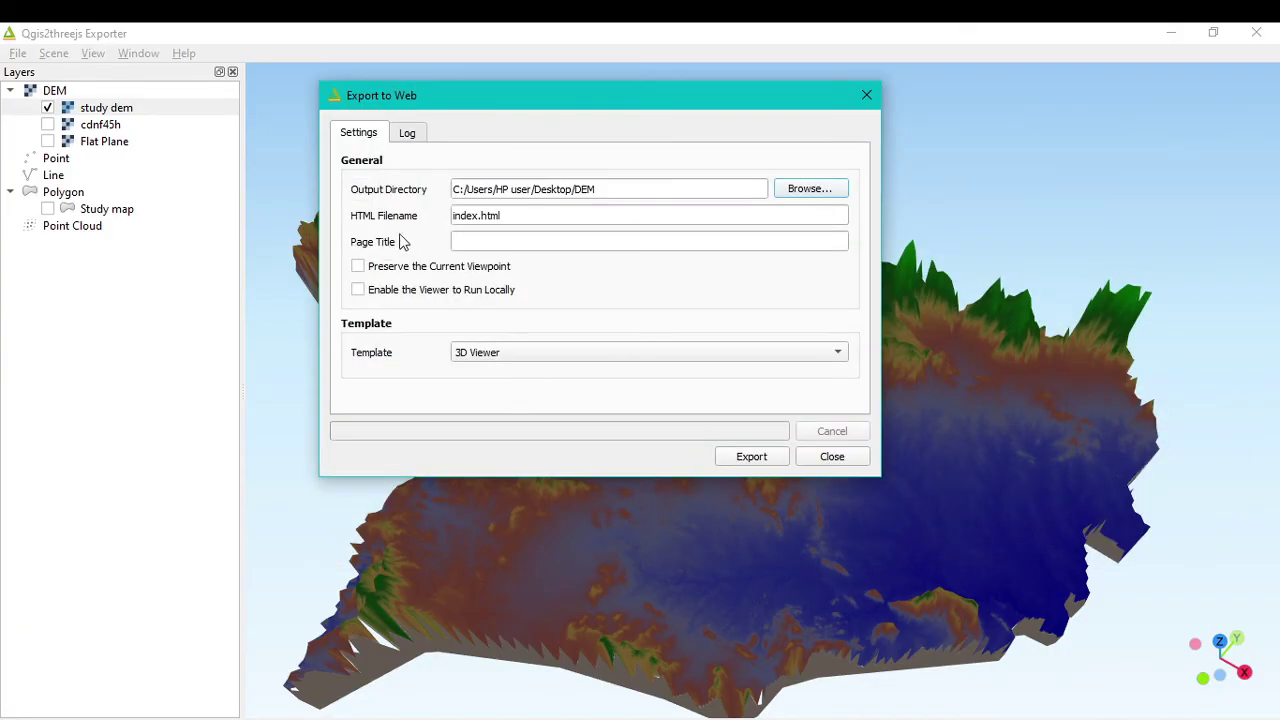
Name the HTML file study3.html, enable the viewer to run locally, and export the scene with the 3D Viewer template.
{"action": "left_click", "coordinate": [478, 216]}
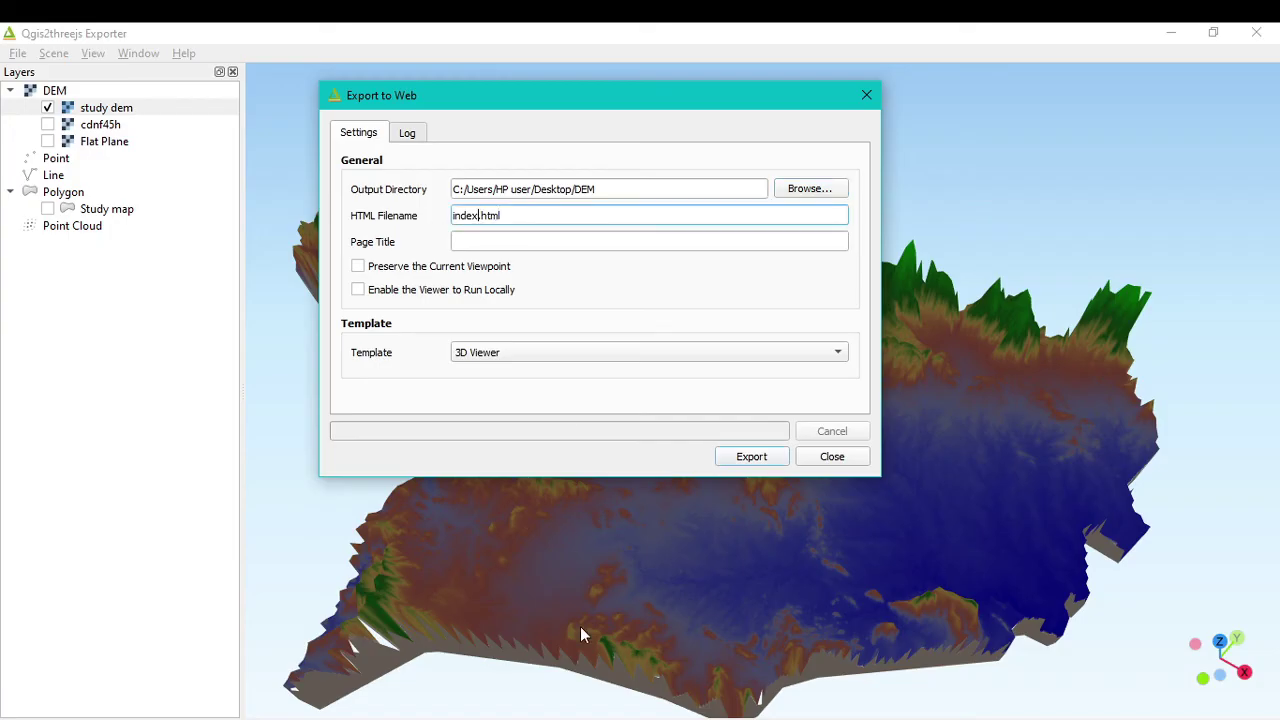
{"action": "key", "text": "BackSpace"}
{"action": "key", "text": "BackSpace"}
{"action": "type", "text": "study3"}
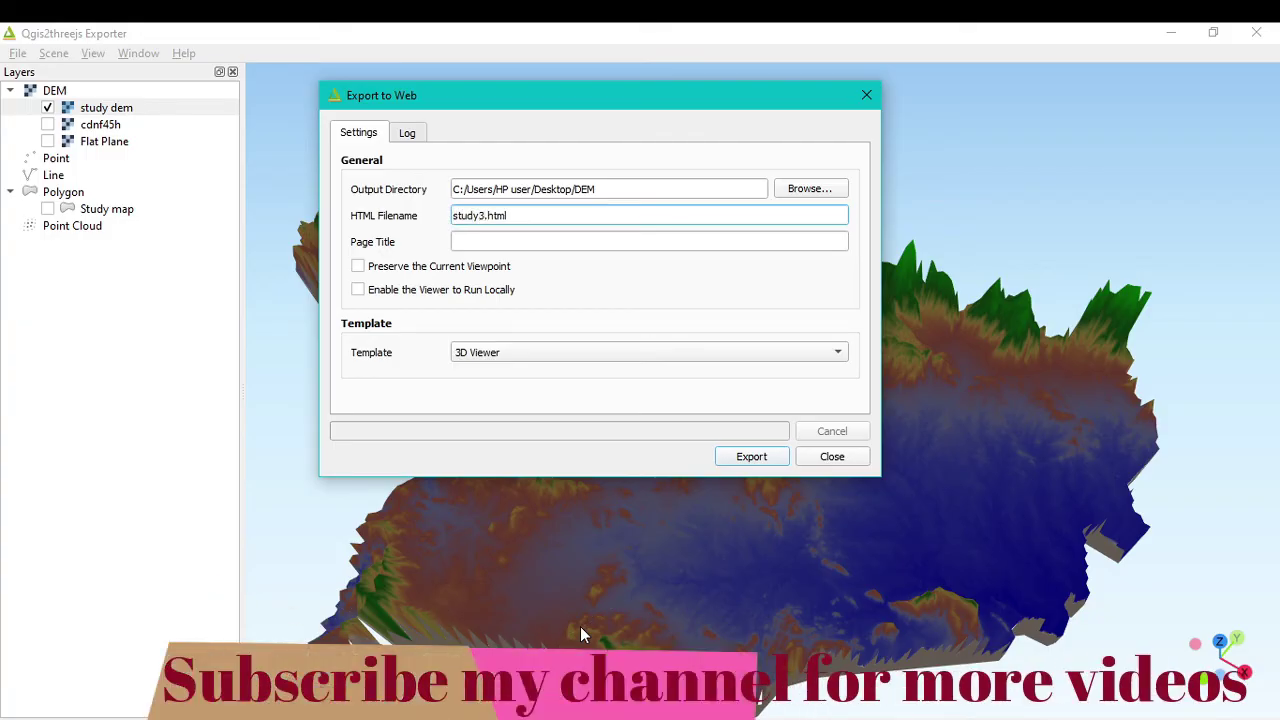
{"action": "left_click", "coordinate": [358, 292]}
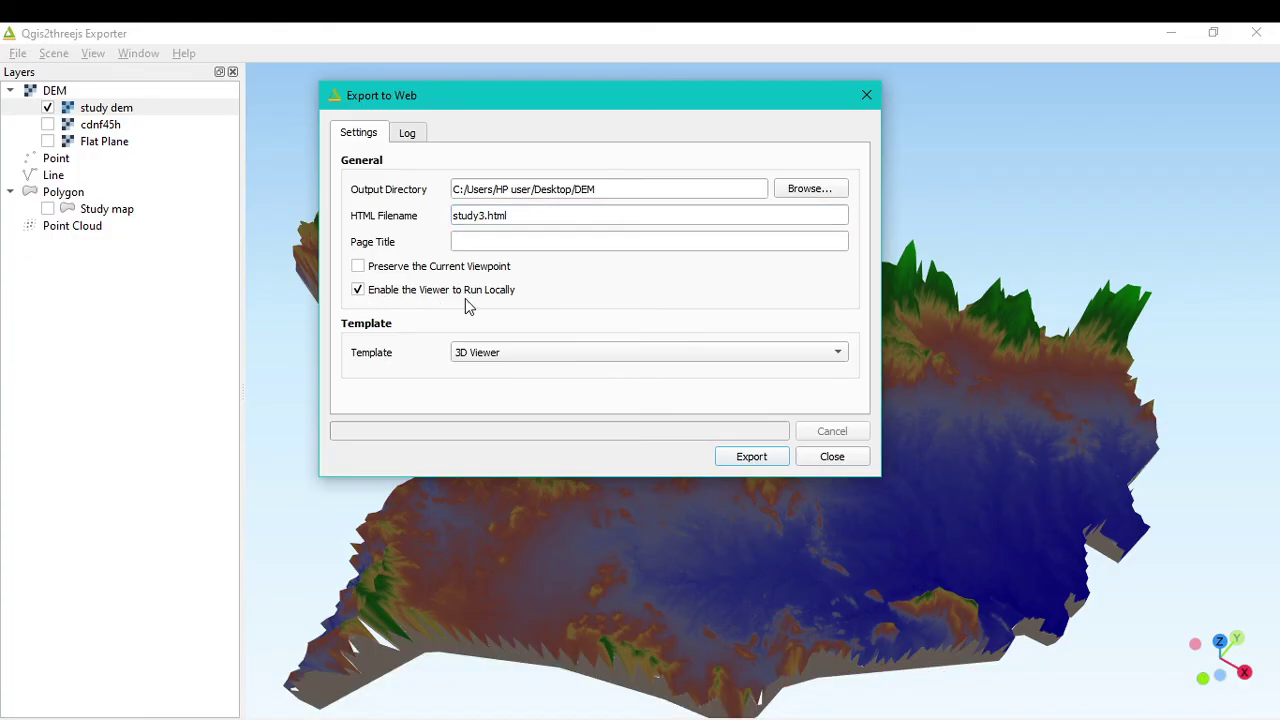
{"action": "left_click", "coordinate": [752, 458]}
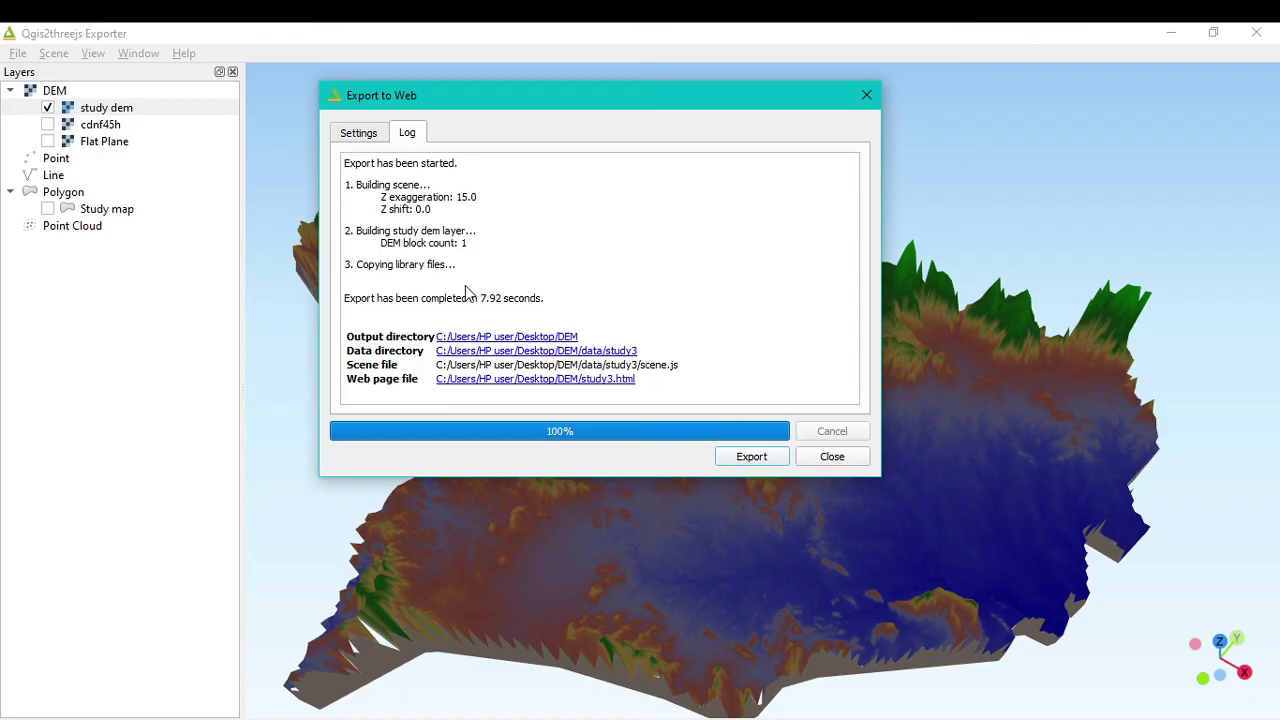
{"action": "left_click", "coordinate": [834, 457]}
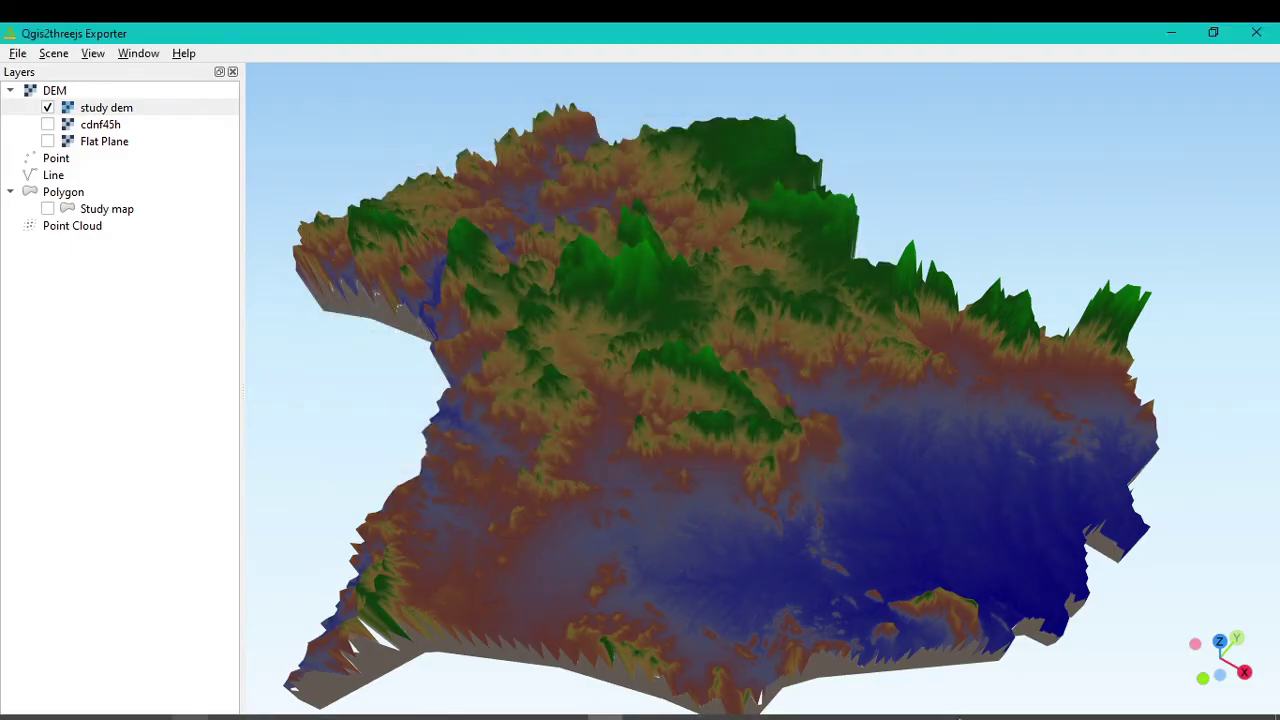
Switch to the DEM folder in File Explorer and refresh its file list.
{"action": "left_click", "coordinate": [153, 717]}
{"action": "left_click", "coordinate": [108, 664]}
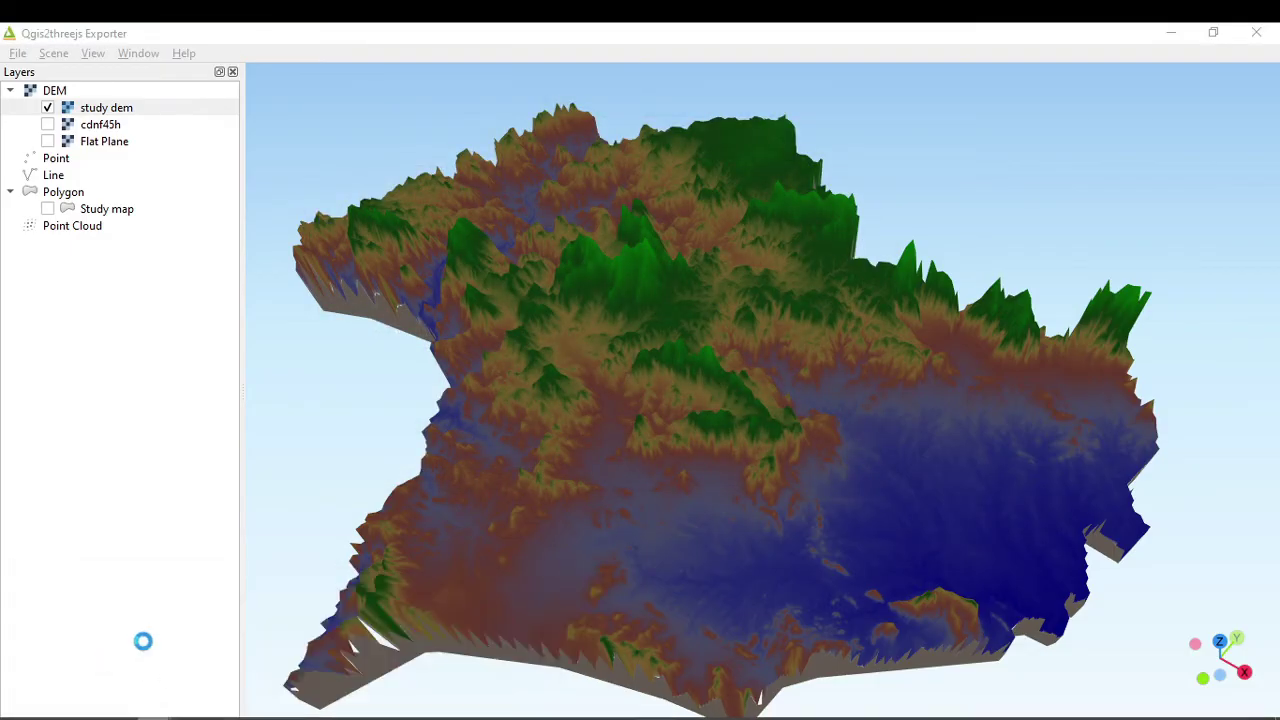
{"action": "right_click", "coordinate": [397, 622]}
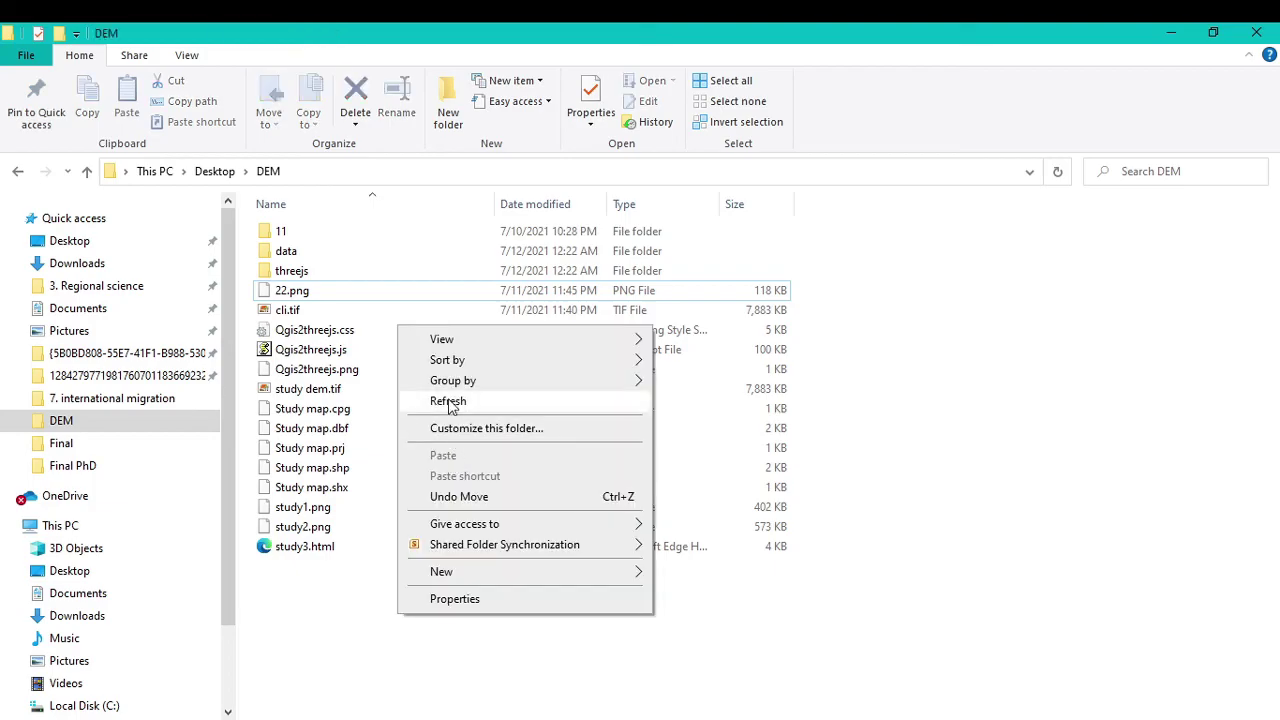
{"action": "left_click", "coordinate": [449, 397]}
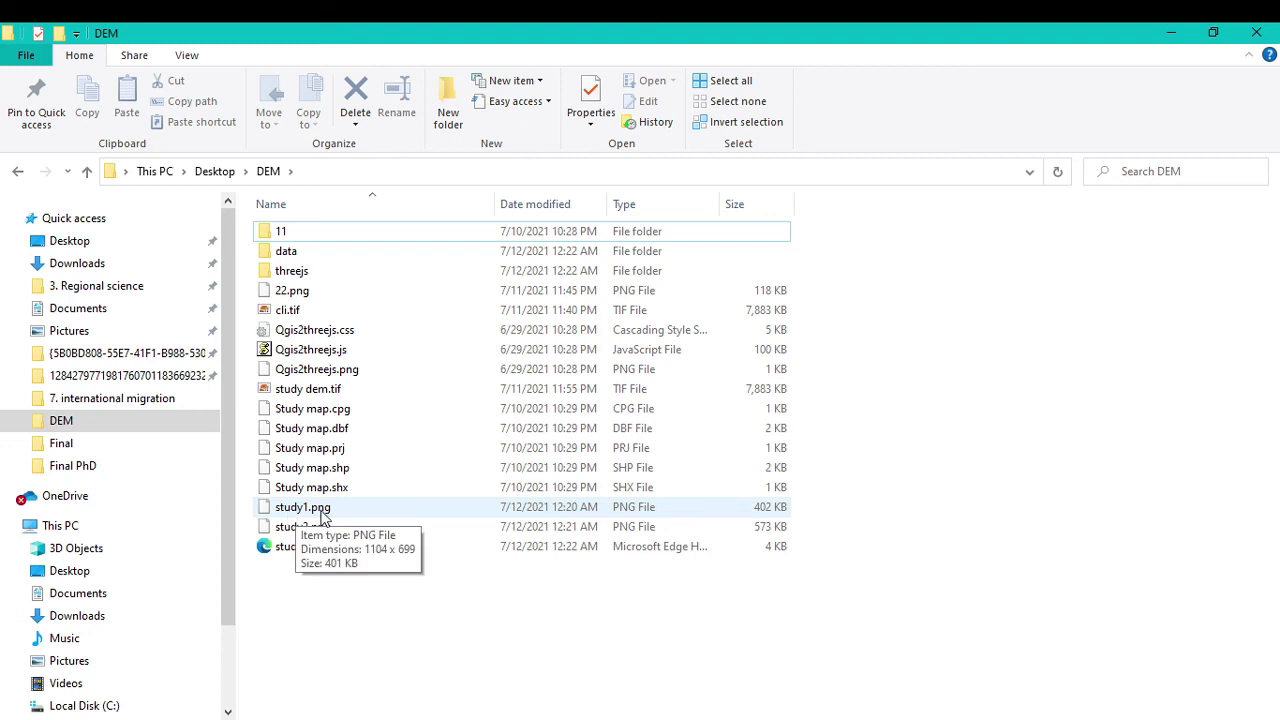
Open study1.png from the DEM folder in Photos and compare it with study2.png.
{"action": "left_click", "coordinate": [322, 512]}
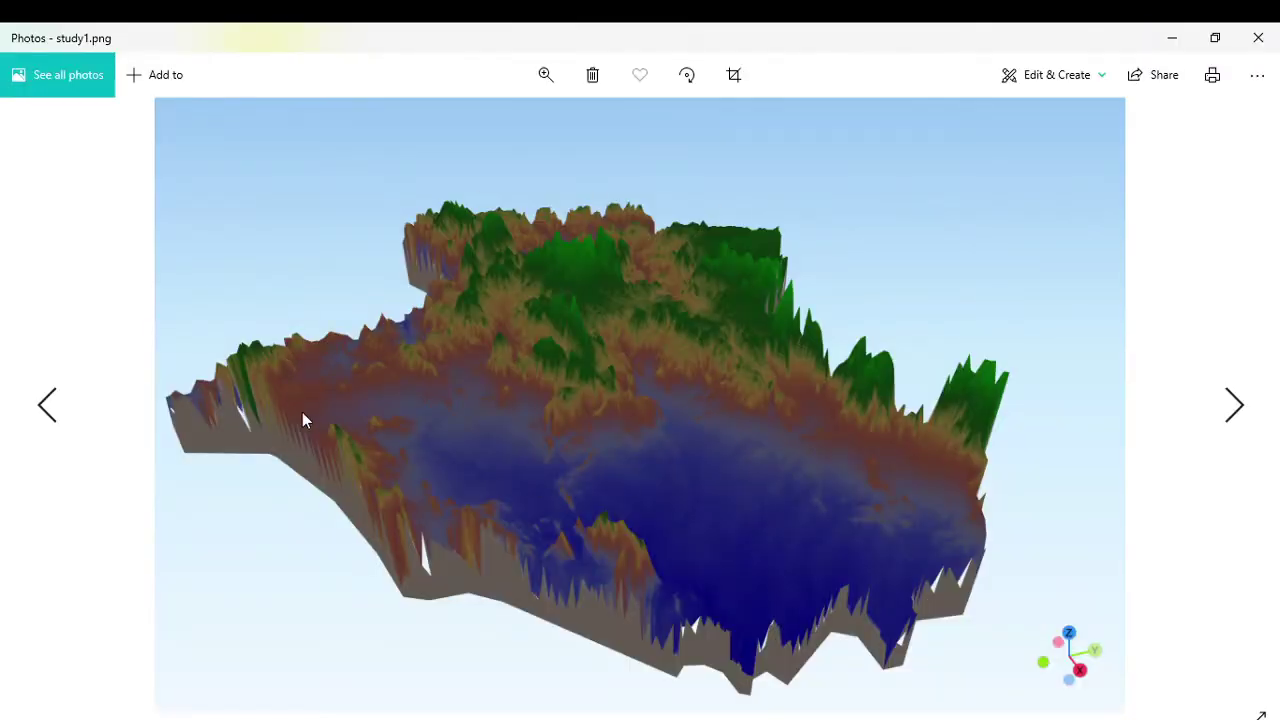
{"action": "left_click", "coordinate": [1237, 405]}
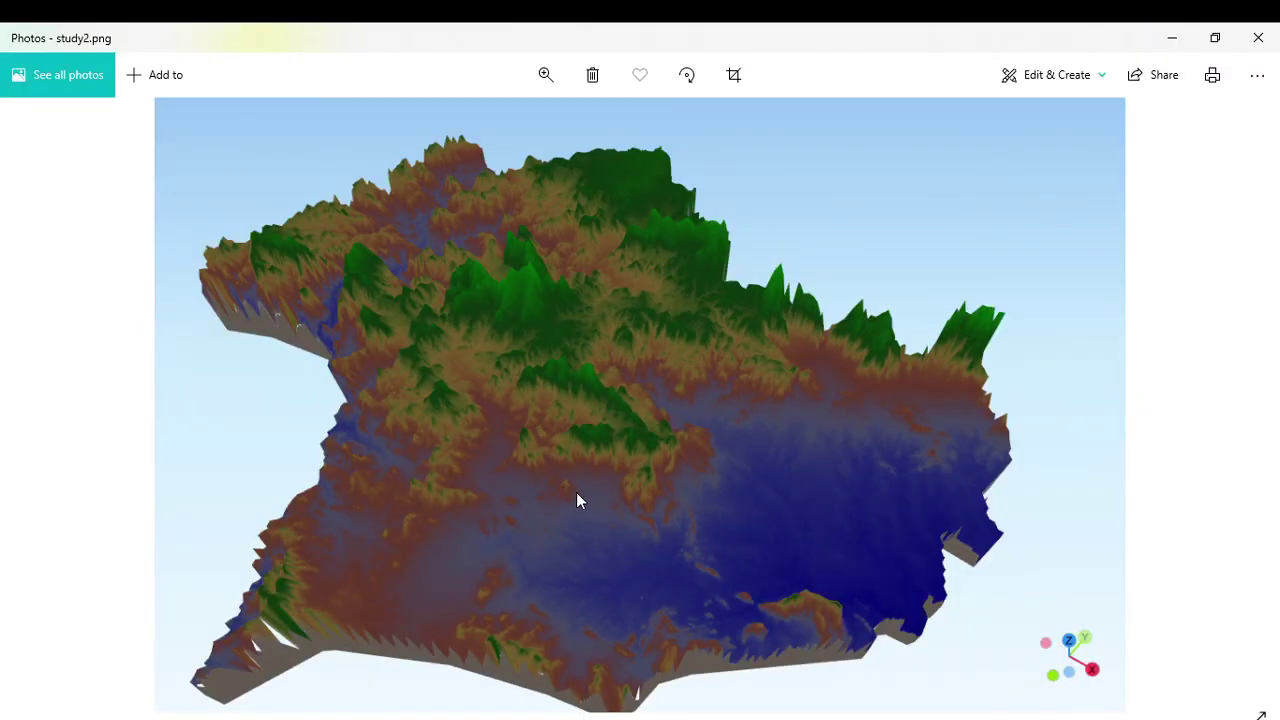
{"action": "left_click", "coordinate": [42, 405]}
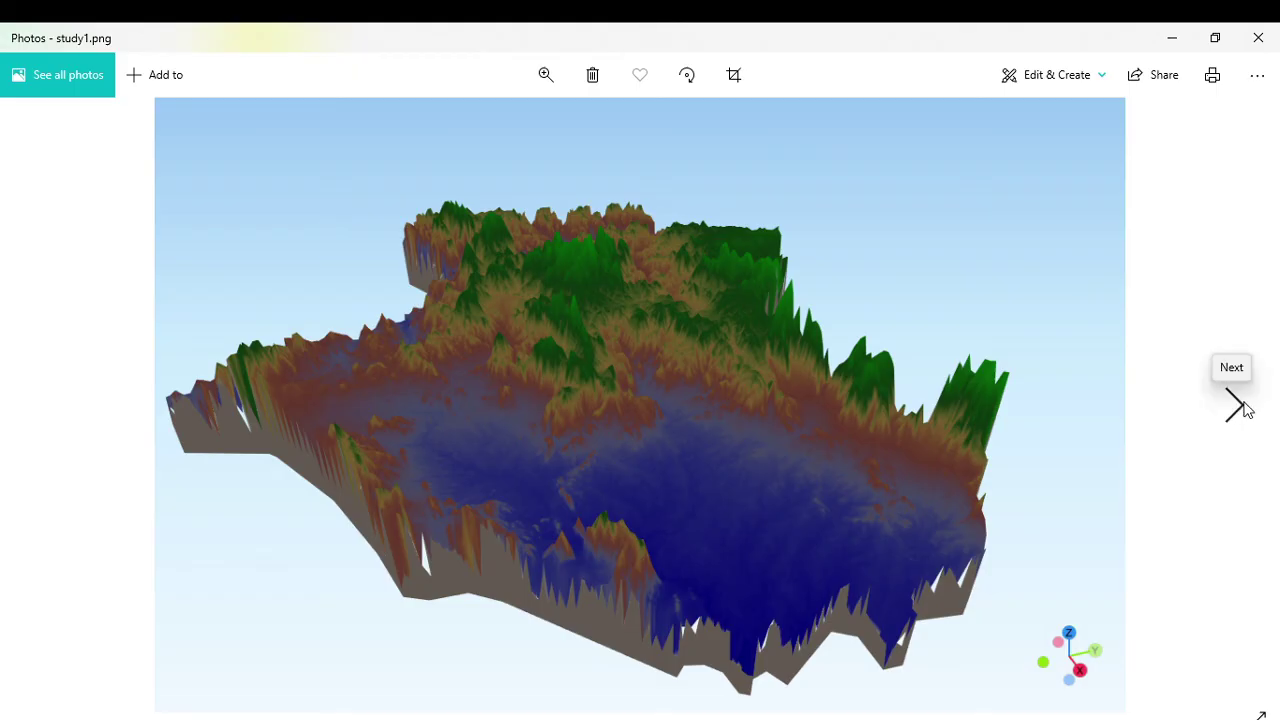
{"action": "left_click", "coordinate": [1240, 405]}
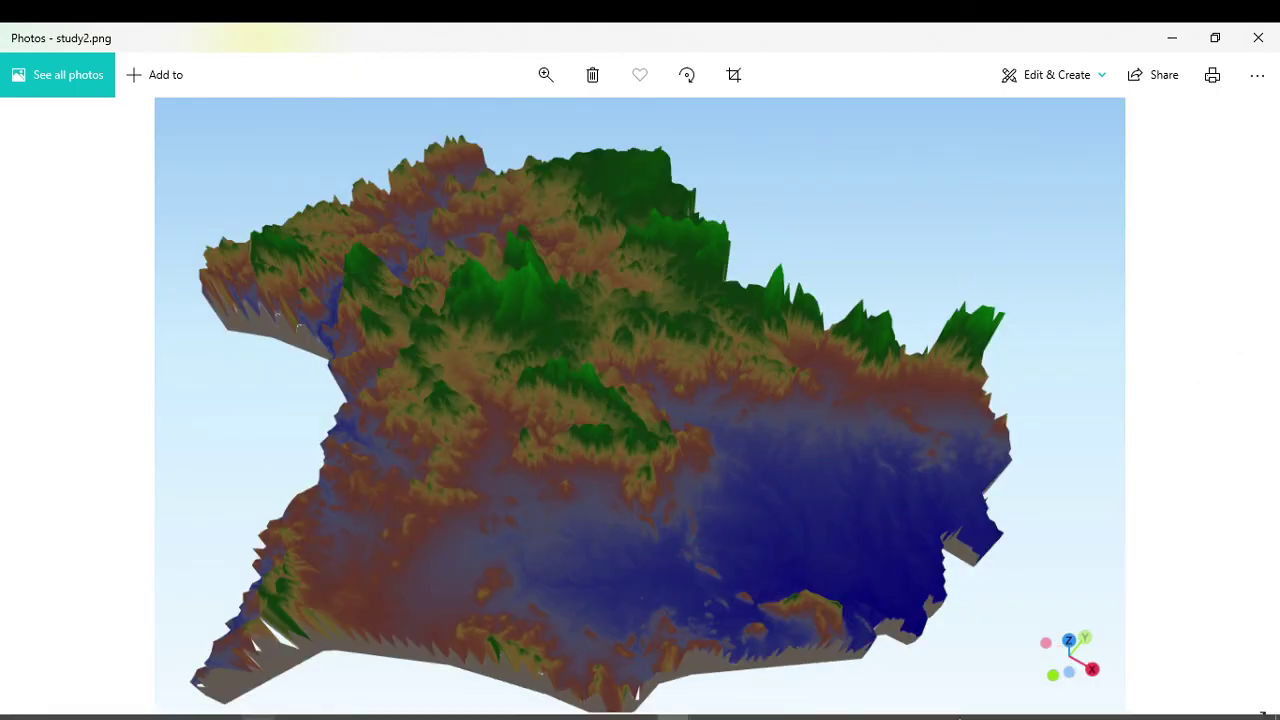
Return to the DEM folder, open study3.html in the browser, and inspect the exported 3D terrain from several angles.
{"action": "left_click", "coordinate": [150, 714]}
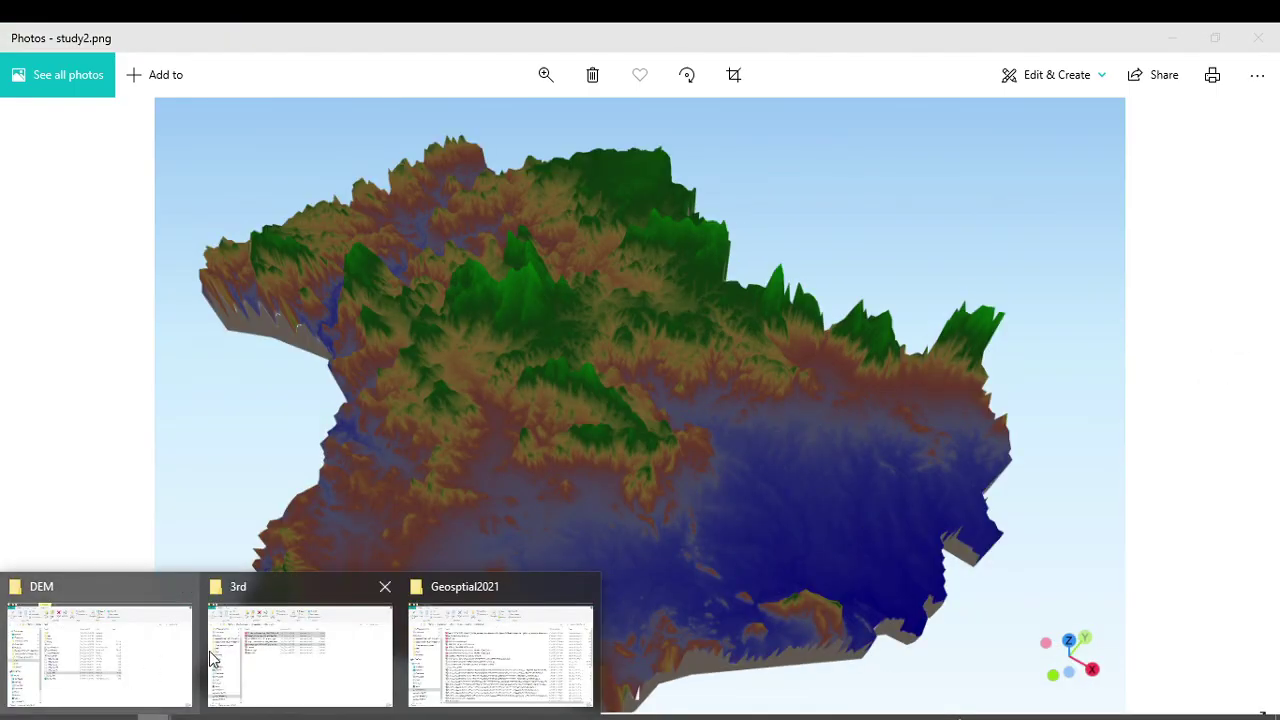
{"action": "left_click", "coordinate": [137, 645]}
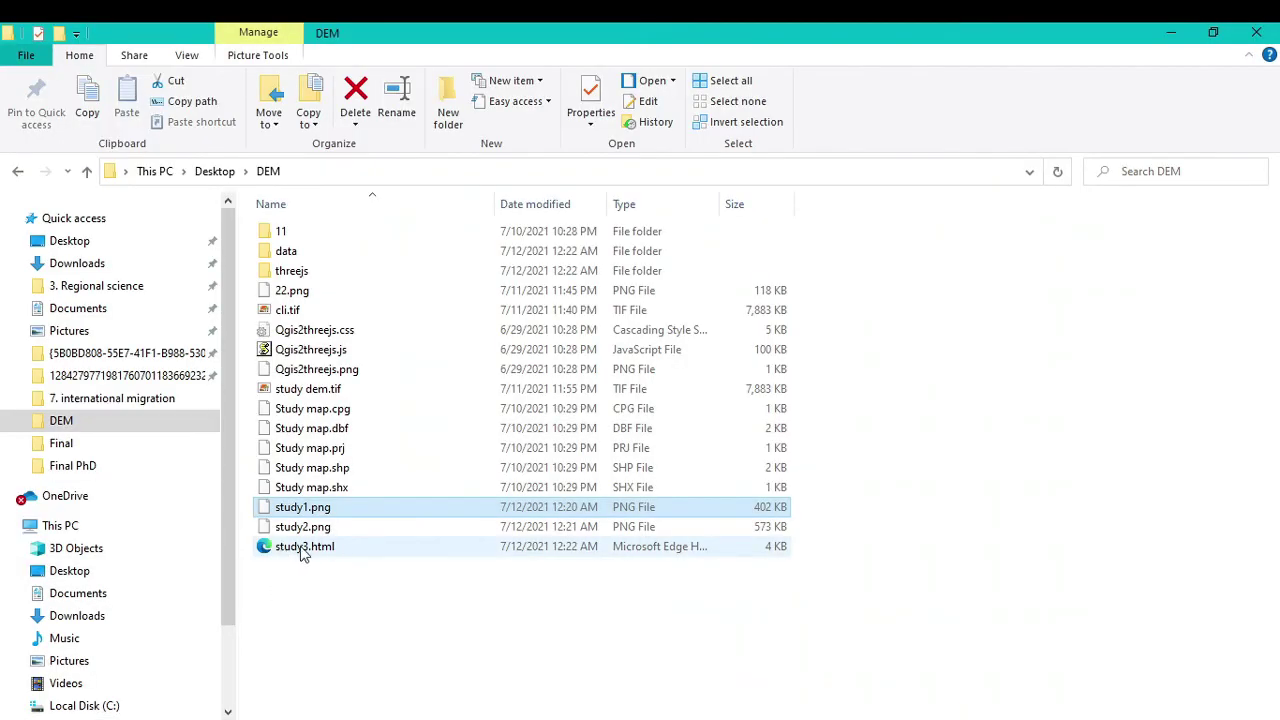
{"action": "double_click", "coordinate": [330, 550]}
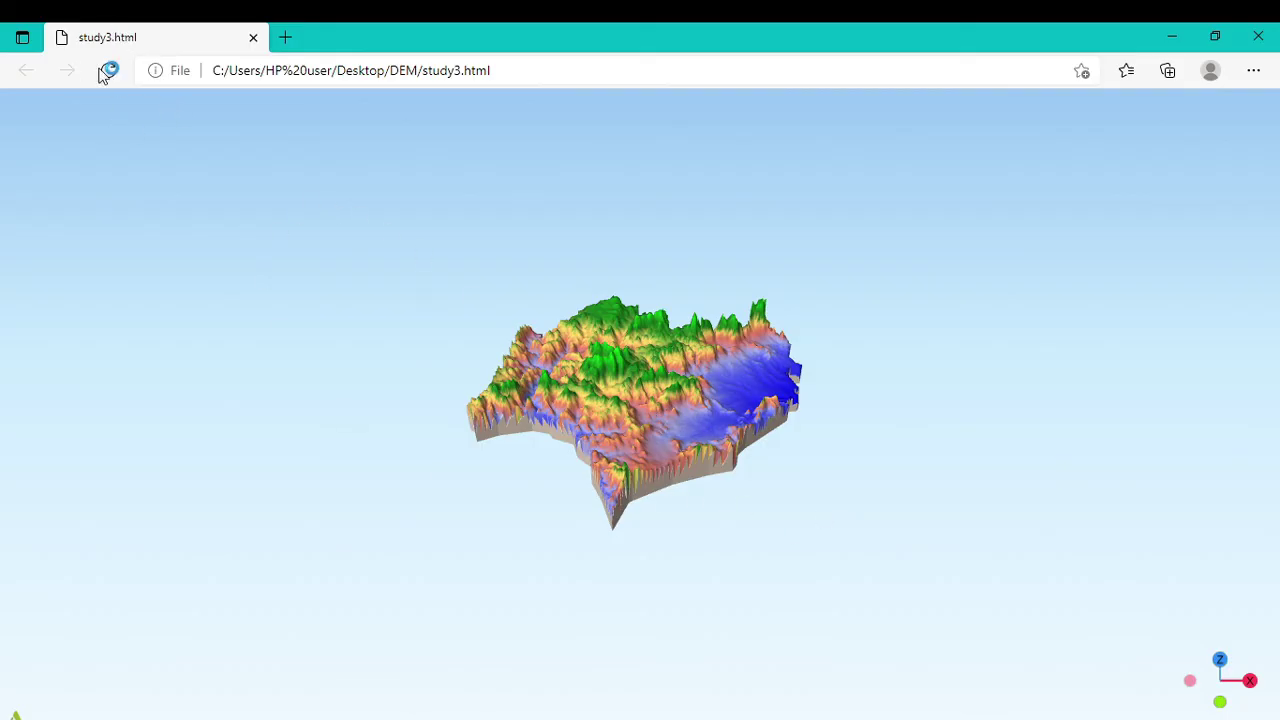
{"action": "scroll", "coordinate": [625, 447], "scroll_direction": "up", "scroll_amount": 5}
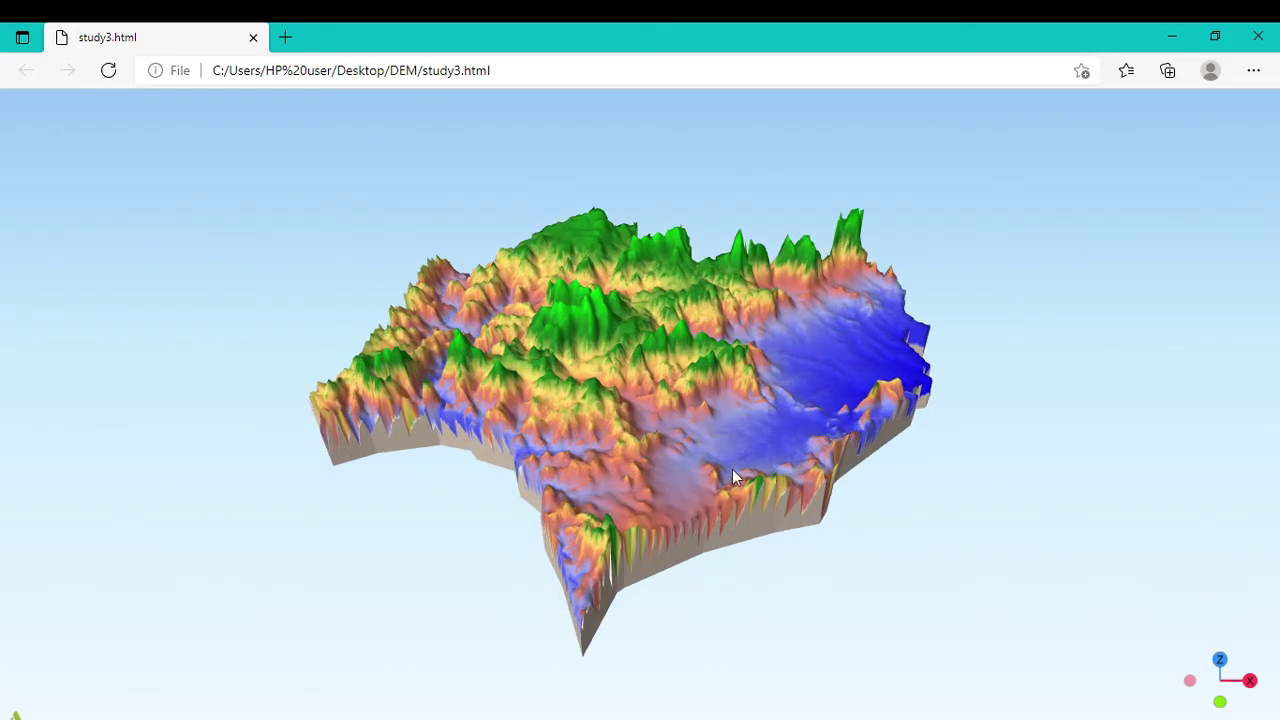
{"action": "left_click_drag", "start_coordinate": [732, 469], "coordinate": [637, 446]}
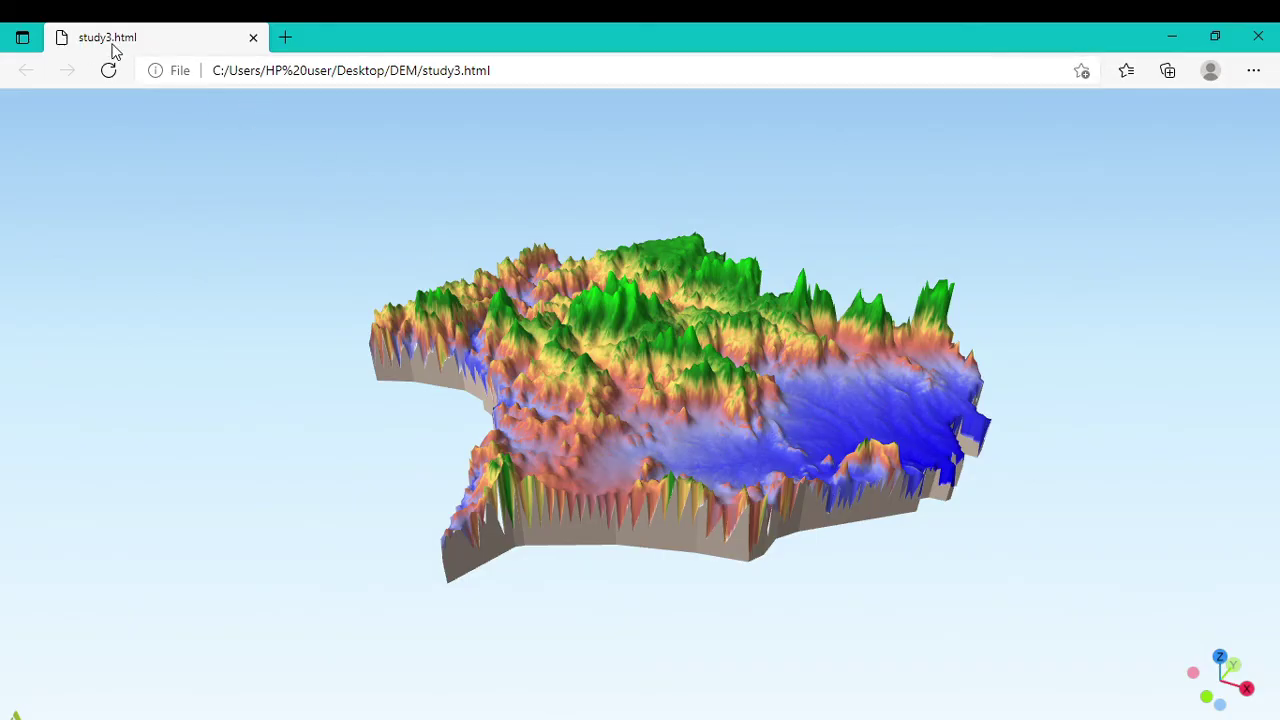
{"action": "mouse_move", "coordinate": [708, 370]}
{"action": "left_mouse_down"}
{"action": "mouse_move", "coordinate": [732, 535]}
{"action": "mouse_move", "coordinate": [711, 432]}
{"action": "mouse_move", "coordinate": [721, 370]}
{"action": "mouse_move", "coordinate": [920, 463]}
{"action": "mouse_move", "coordinate": [638, 392]}
{"action": "mouse_move", "coordinate": [615, 351]}
{"action": "mouse_move", "coordinate": [736, 363]}
{"action": "mouse_move", "coordinate": [729, 378]}
{"action": "left_mouse_up"}
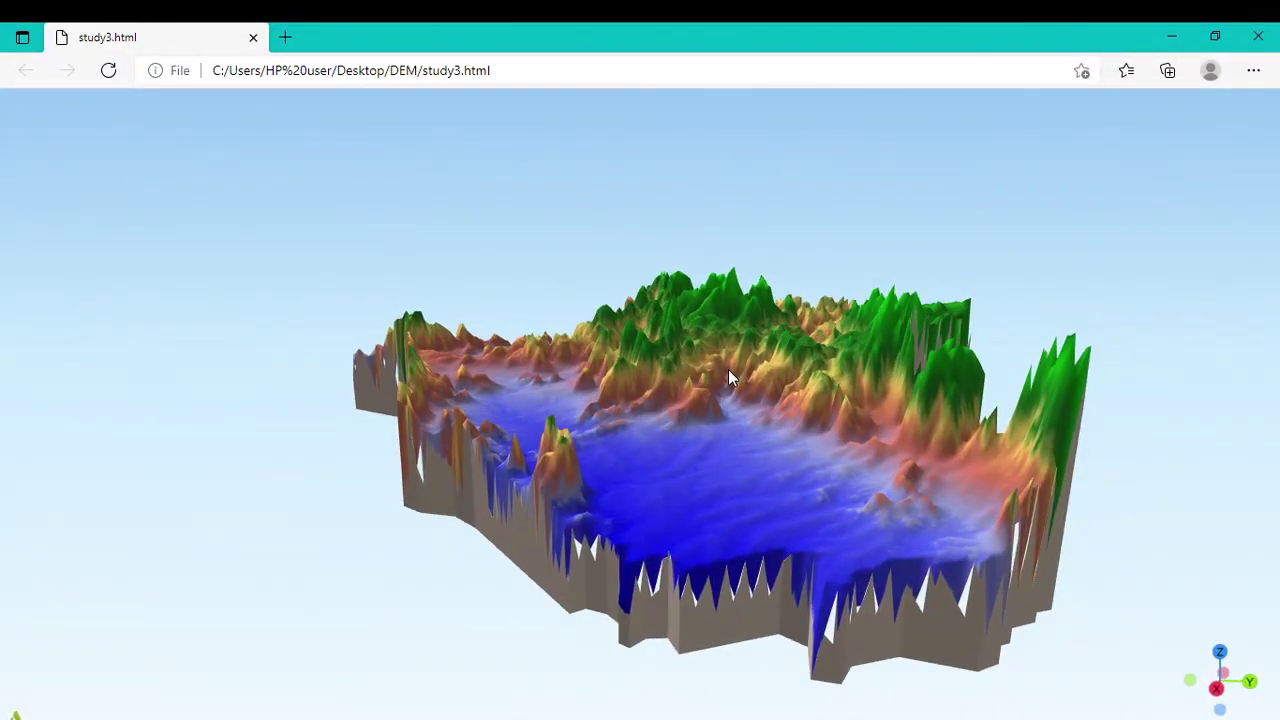
{"action": "left_click_drag", "start_coordinate": [701, 468], "coordinate": [752, 483]}
{"action": "left_click_drag", "start_coordinate": [473, 418], "coordinate": [767, 398]}
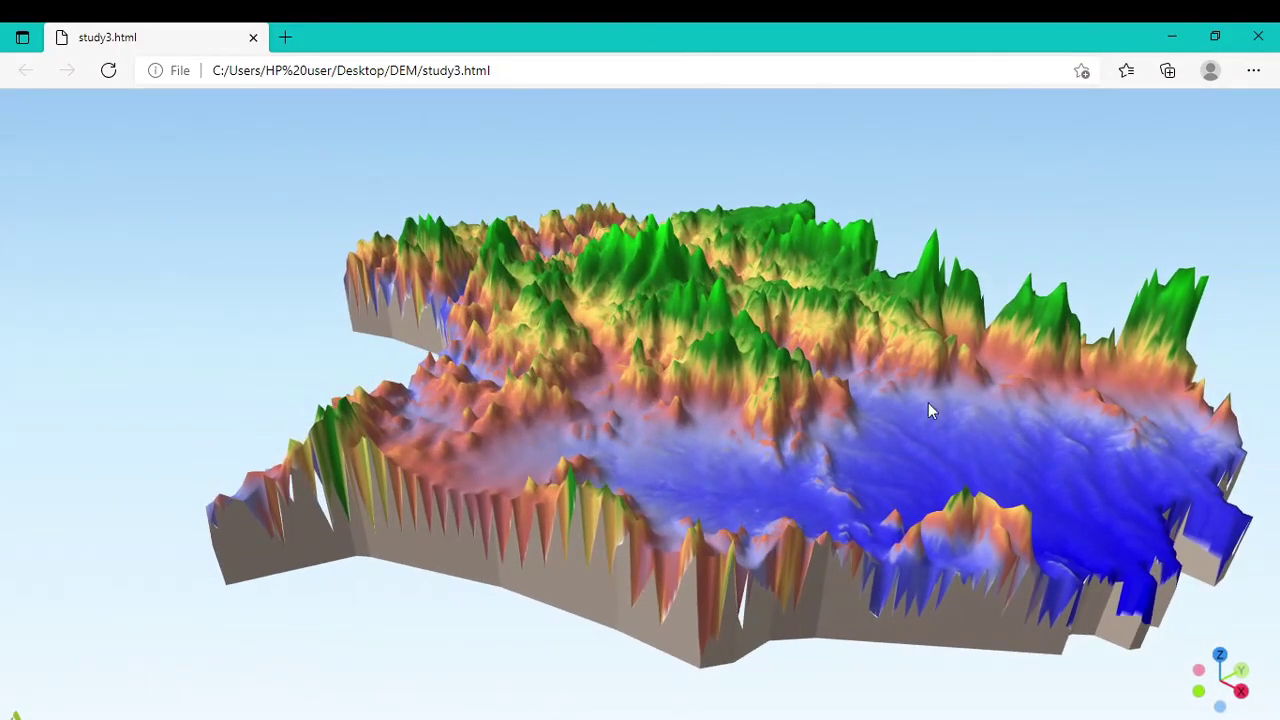